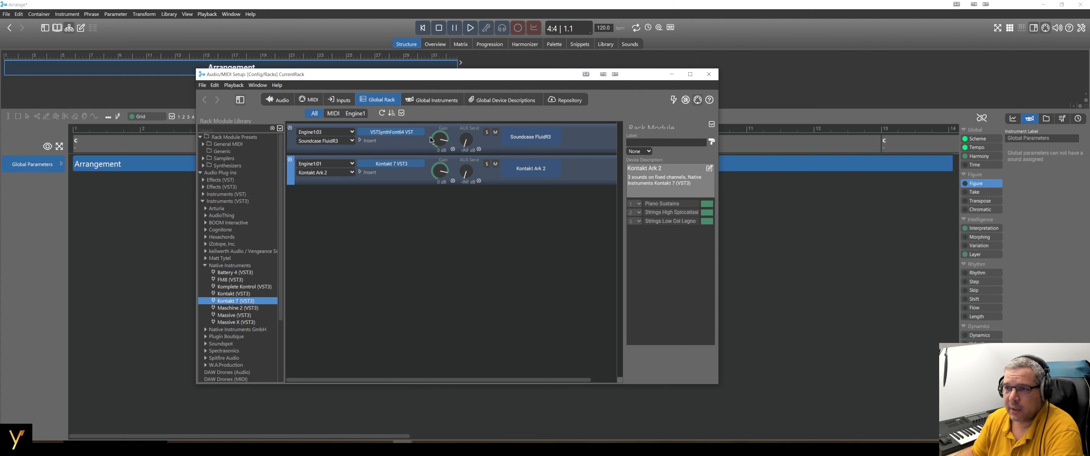
Create a new 1-Channel Multiple Programs (Synth) device description for the Kontakt 7 module in the Global Rack
{"action": "mouse_move", "coordinate": [447, 77]}
{"action": "left_mouse_down"}
{"action": "mouse_move", "coordinate": [426, 76]}
{"action": "mouse_move", "coordinate": [443, 88]}
{"action": "mouse_move", "coordinate": [440, 68]}
{"action": "mouse_move", "coordinate": [432, 72]}
{"action": "left_mouse_up"}
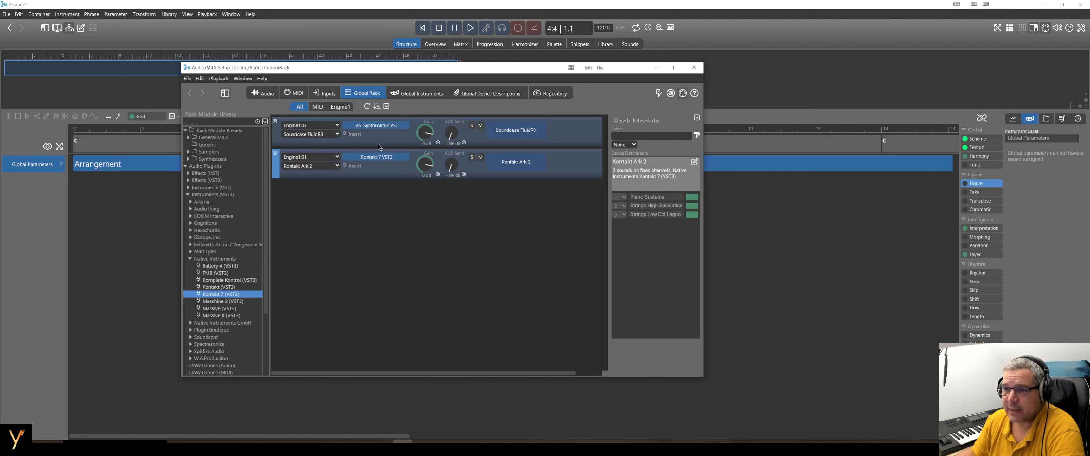
{"action": "left_click", "coordinate": [337, 166]}
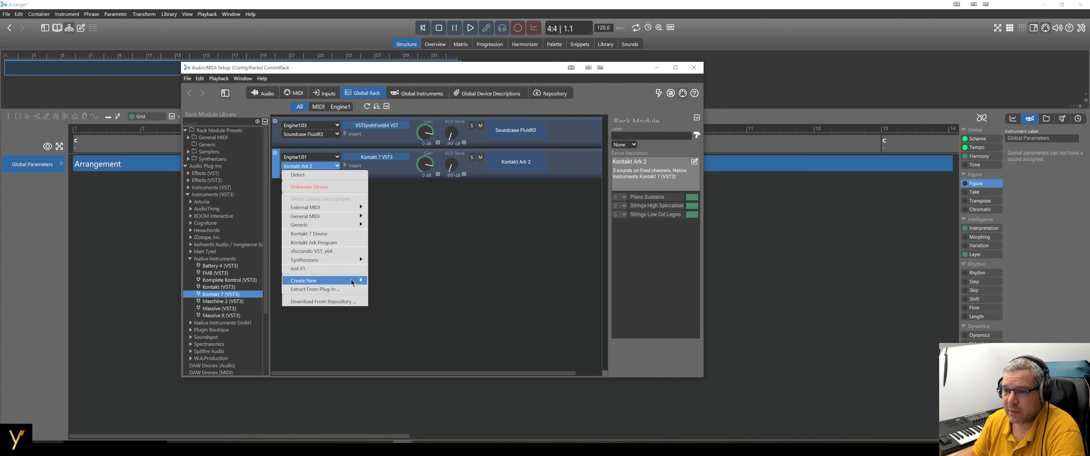
{"action": "mouse_move", "coordinate": [351, 279]}
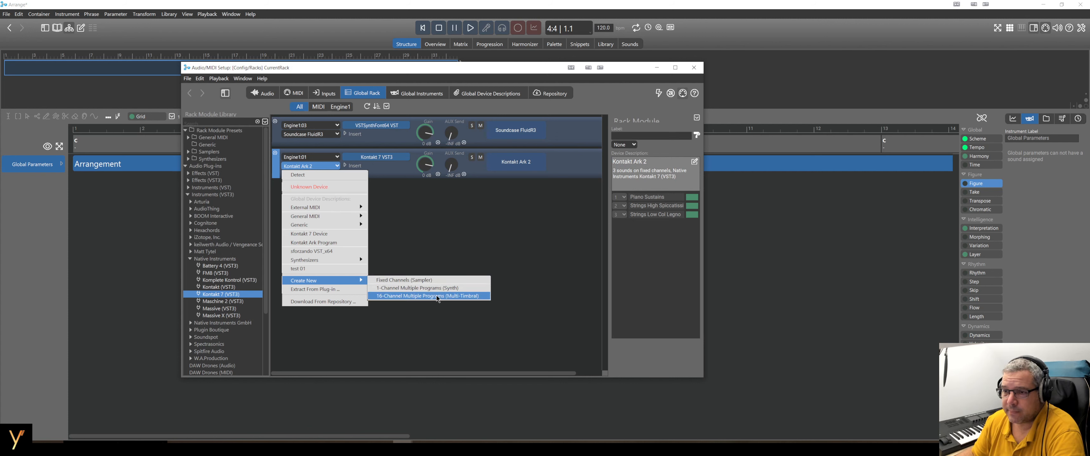
{"action": "left_click", "coordinate": [451, 289]}
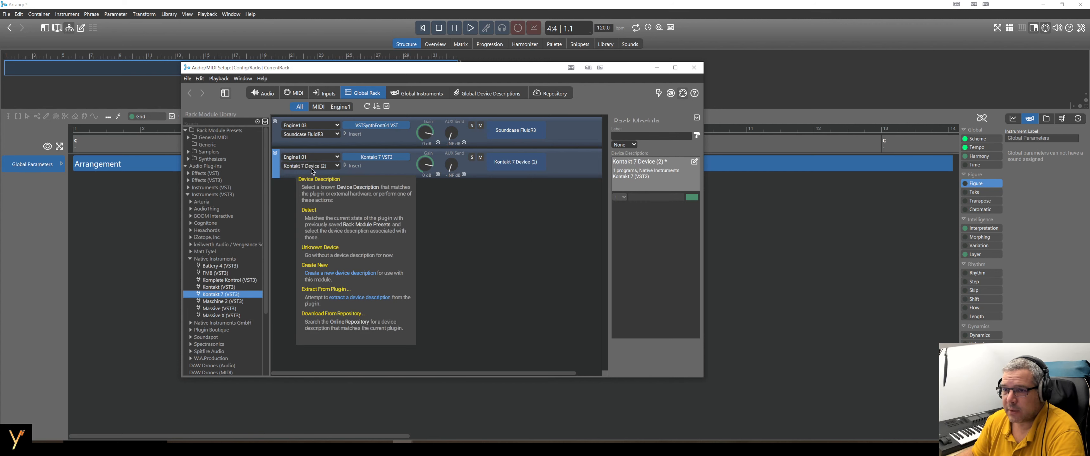
Rename the Kontakt 7 Device (2) description as "test program" and check the module in the Global Rack
{"action": "left_click", "coordinate": [471, 92]}
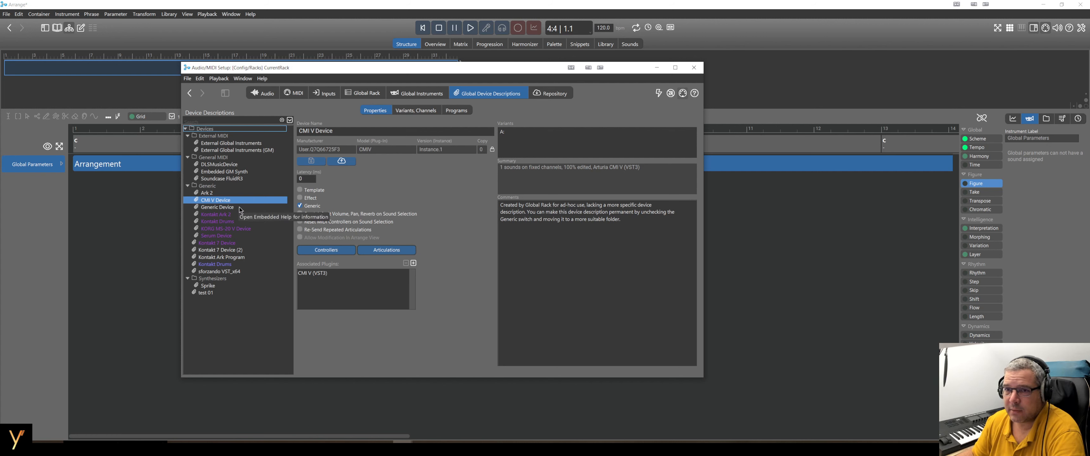
{"action": "left_click", "coordinate": [368, 94]}
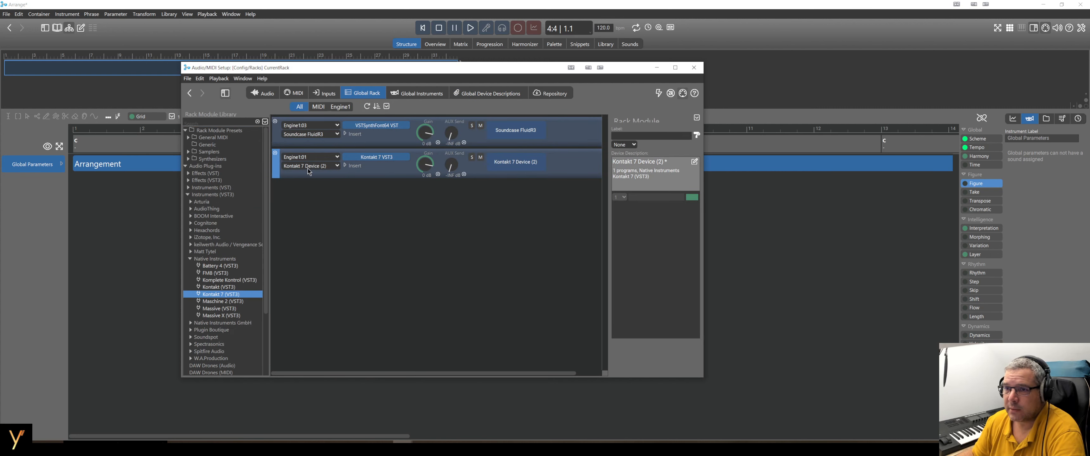
{"action": "left_click", "coordinate": [490, 95]}
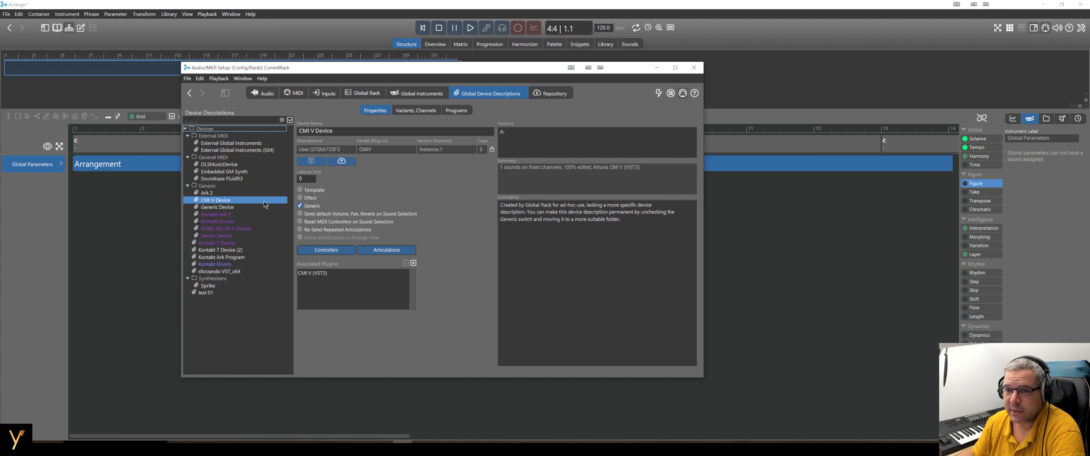
{"action": "left_click", "coordinate": [243, 244]}
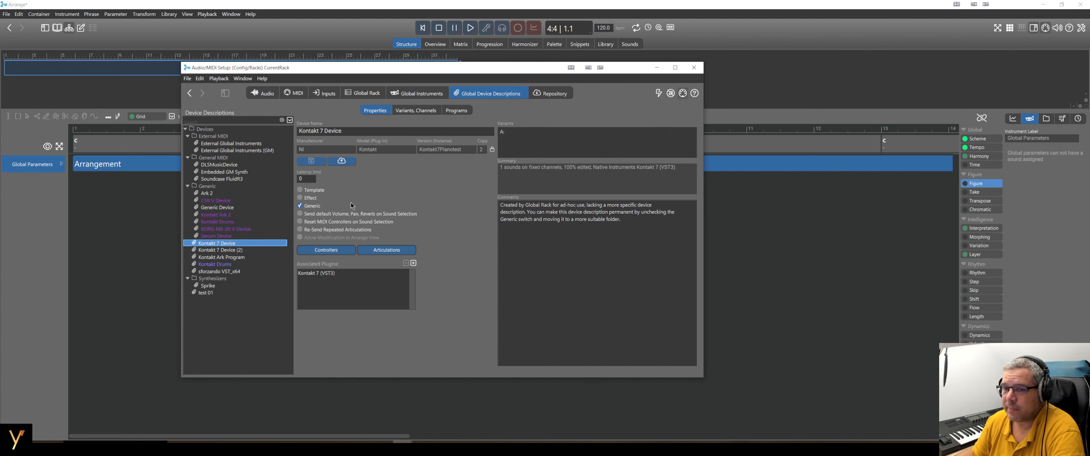
{"action": "left_click", "coordinate": [257, 250]}
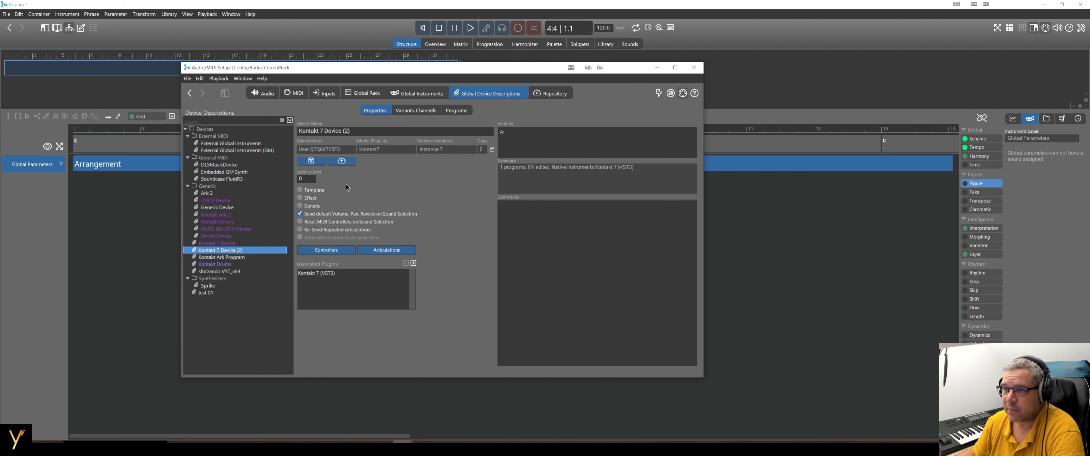
{"action": "left_click_drag", "start_coordinate": [366, 132], "coordinate": [298, 132]}
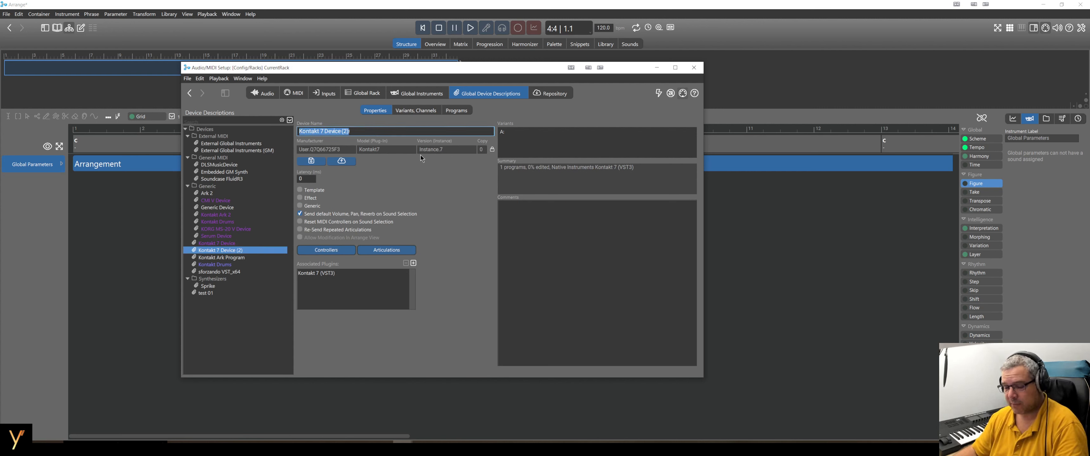
{"action": "type", "text": "test"}
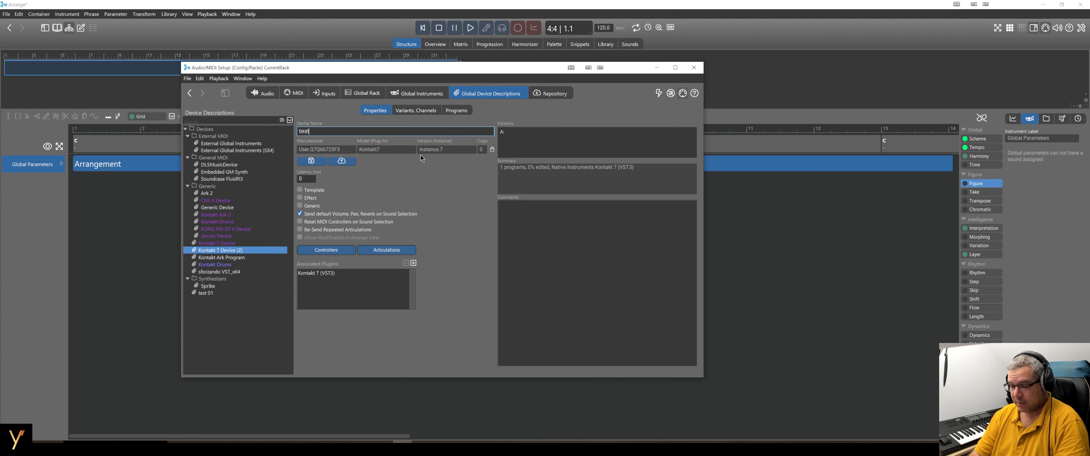
{"action": "type", "text": " program"}
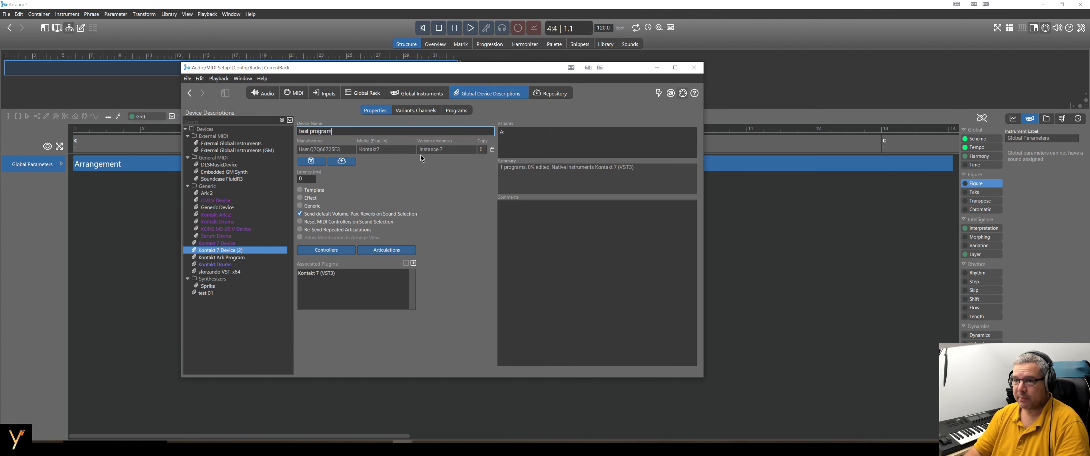
{"action": "key", "text": "Return"}
{"action": "left_click", "coordinate": [368, 93]}
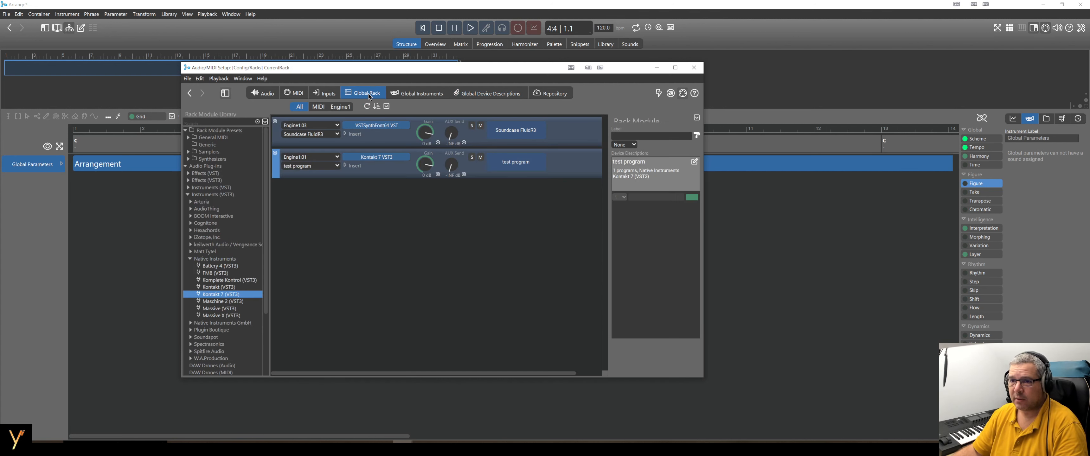
Show the test program device's variants and channels, and open its Kontakt 7 plugin window beside the setup window
{"action": "left_click", "coordinate": [467, 94]}
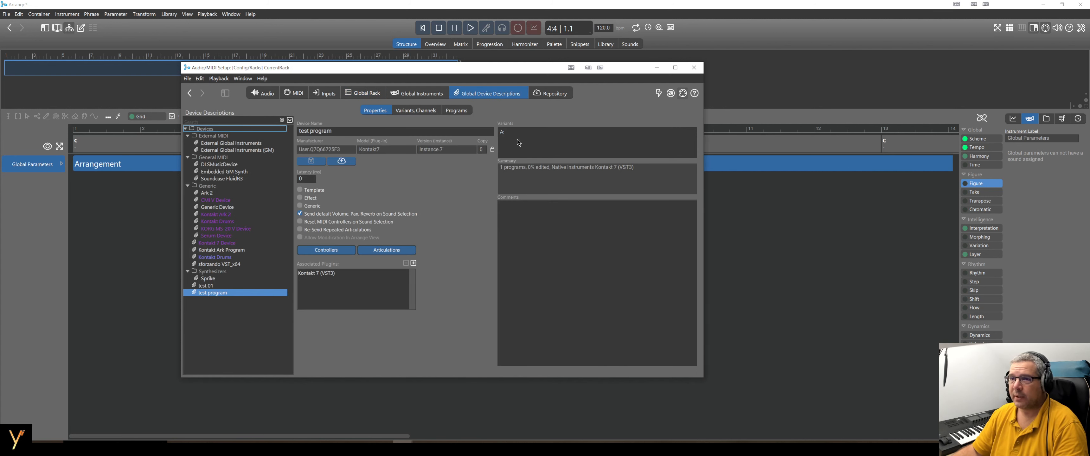
{"action": "left_click", "coordinate": [427, 113]}
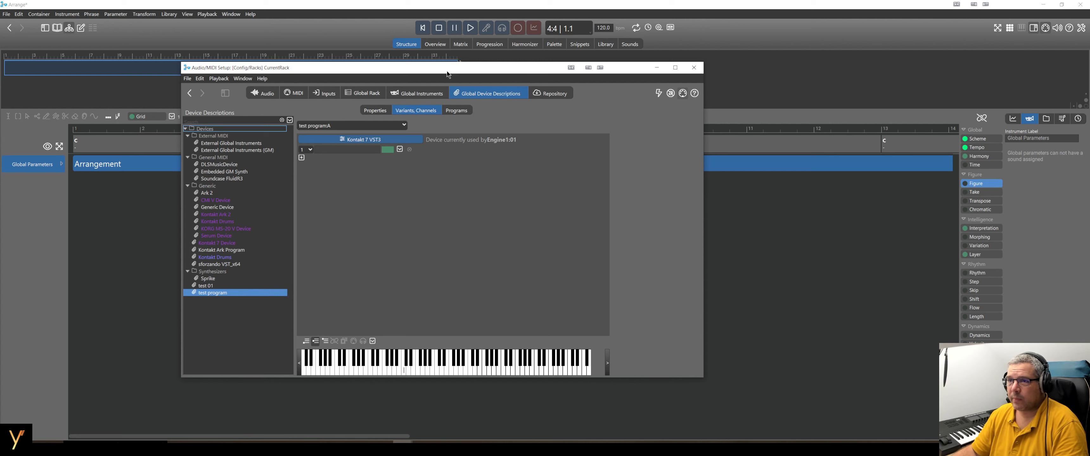
{"action": "left_click_drag", "start_coordinate": [440, 68], "coordinate": [331, 58]}
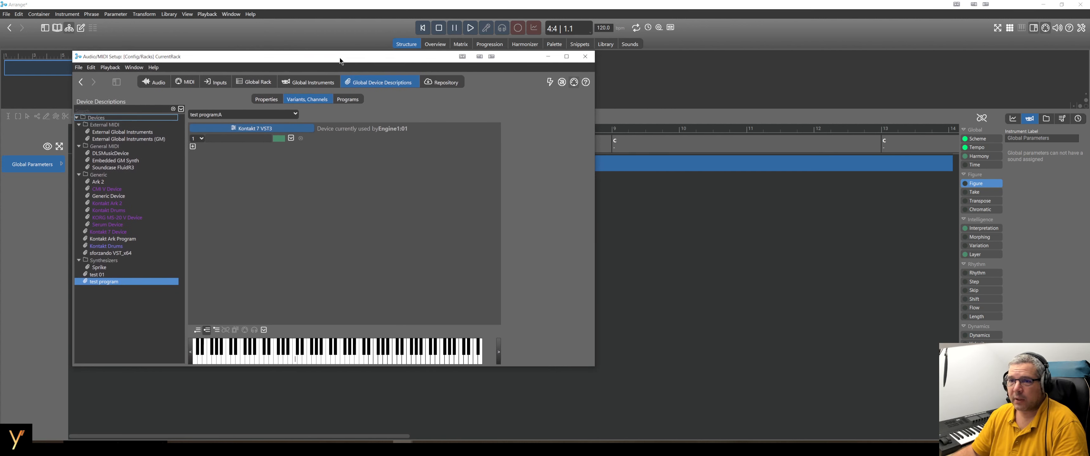
{"action": "left_click", "coordinate": [252, 128]}
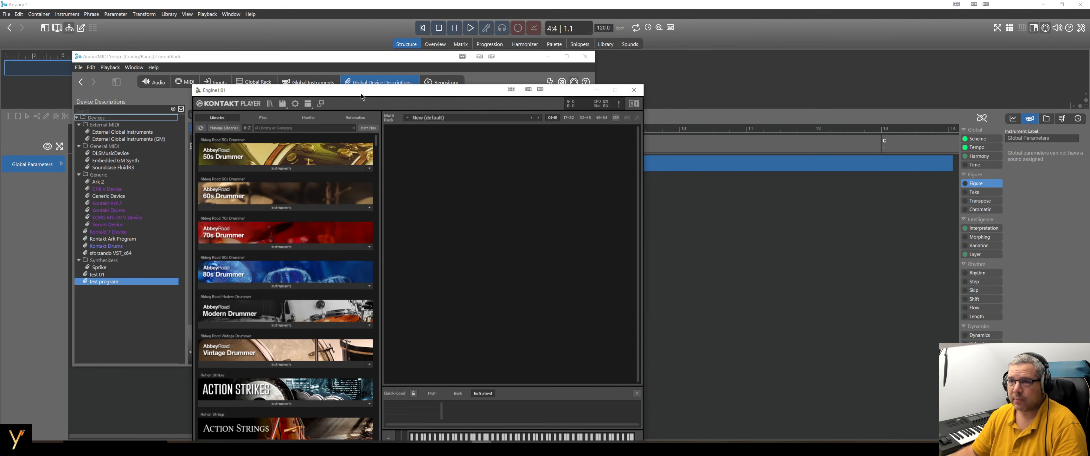
{"action": "left_click_drag", "start_coordinate": [341, 82], "coordinate": [766, 21]}
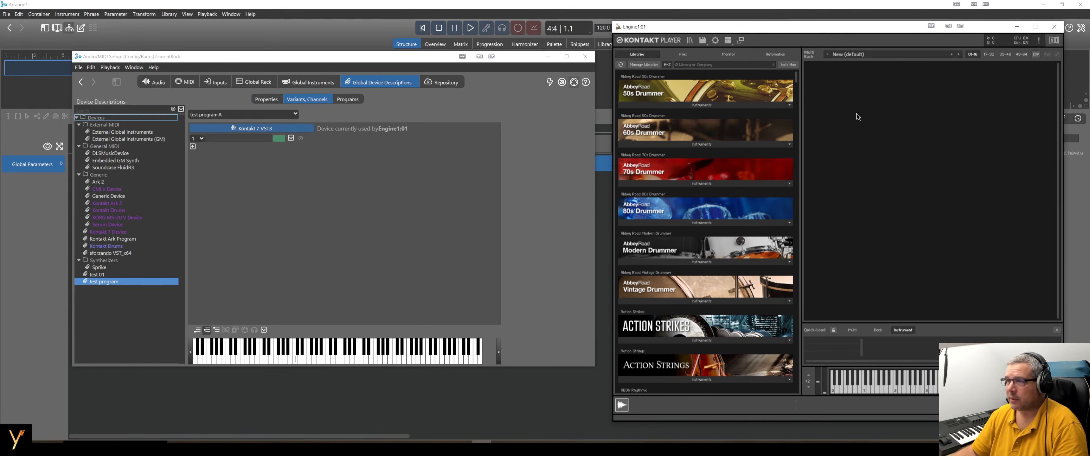
Filter the Kontakt libraries by "ark" and list the instruments of Metropolis Ark 2
{"action": "left_click", "coordinate": [351, 206]}
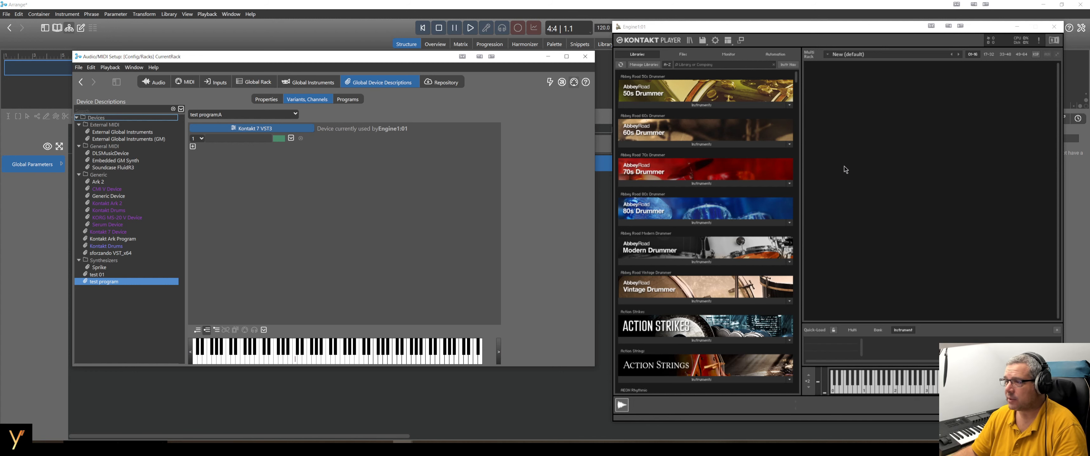
{"action": "left_click", "coordinate": [716, 65]}
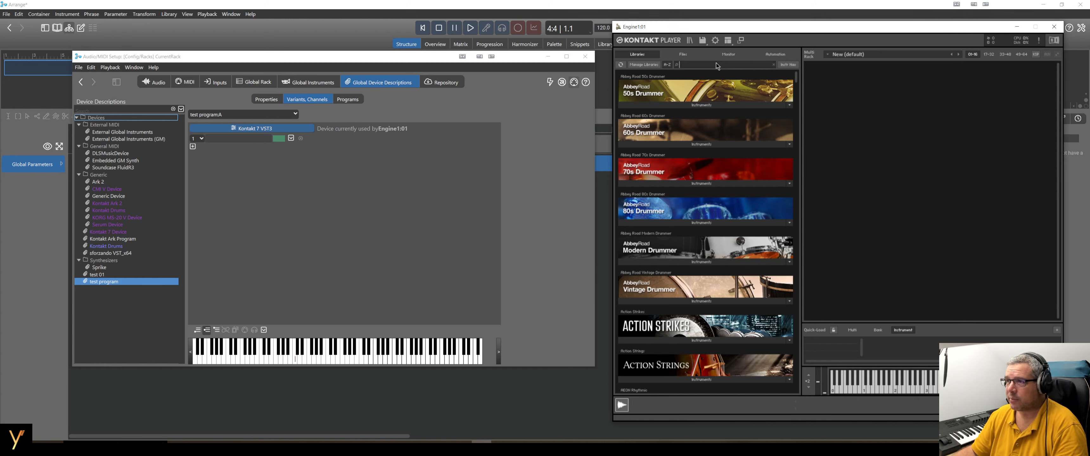
{"action": "type", "text": "ark"}
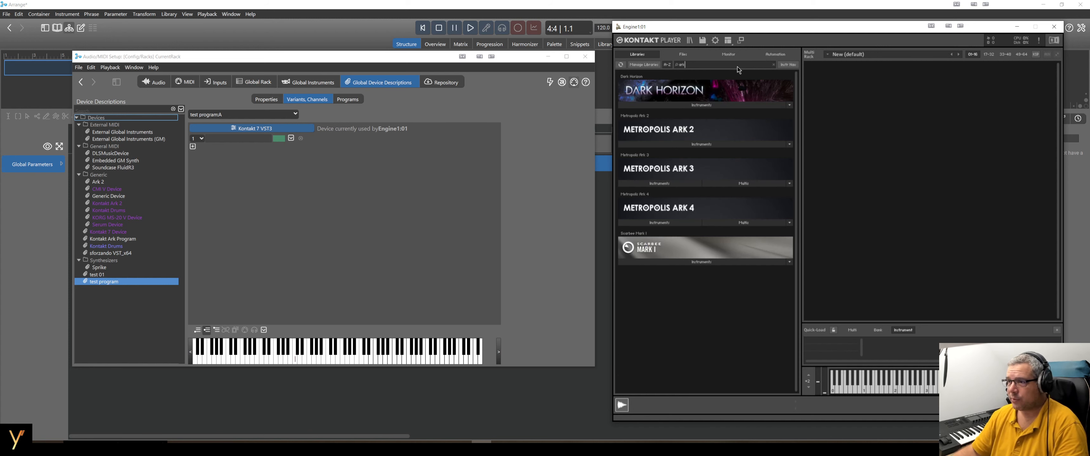
{"action": "left_click", "coordinate": [705, 145]}
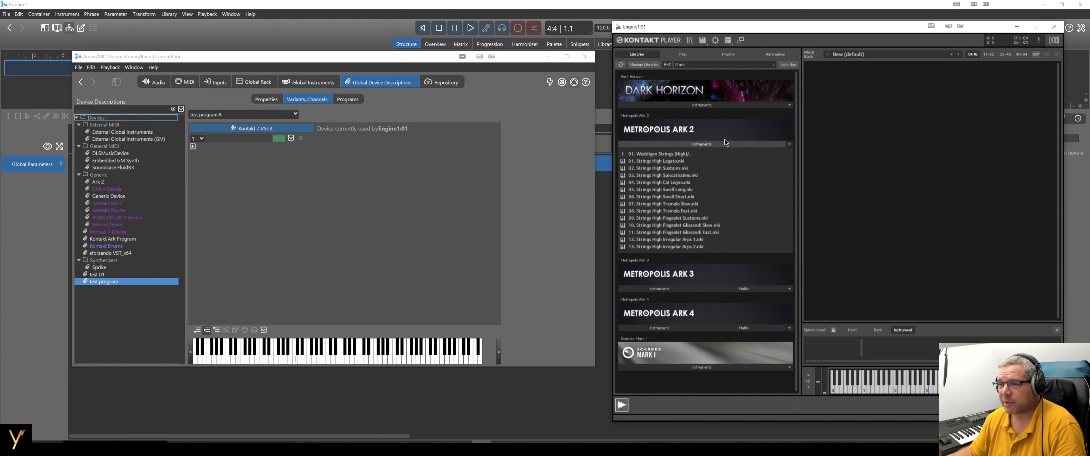
Create a new instrument bank in Kontakt and expand it to show its slots
{"action": "left_click", "coordinate": [702, 40]}
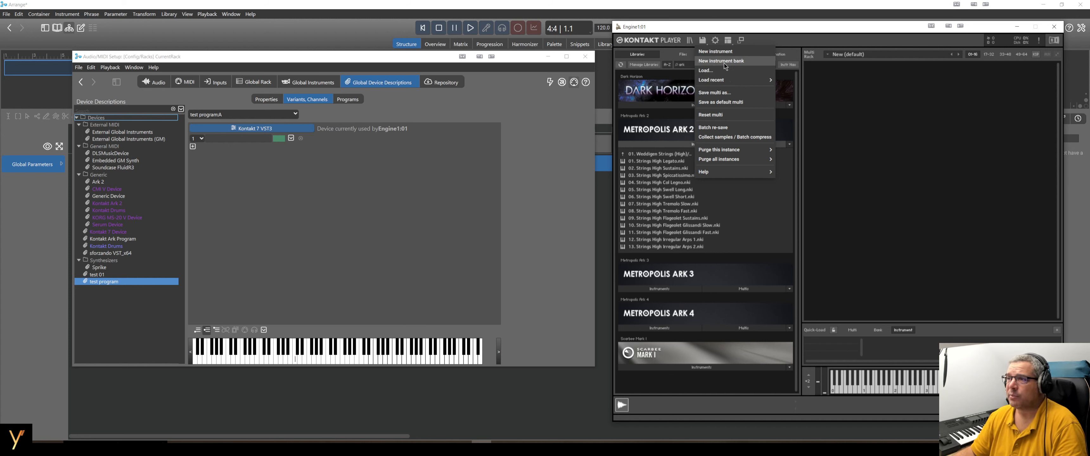
{"action": "left_click", "coordinate": [725, 62]}
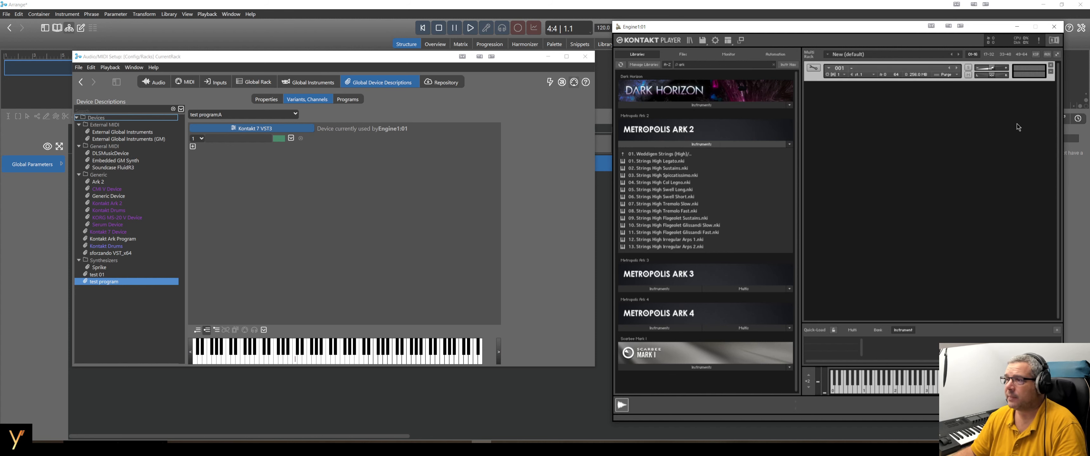
{"action": "left_click", "coordinate": [818, 68]}
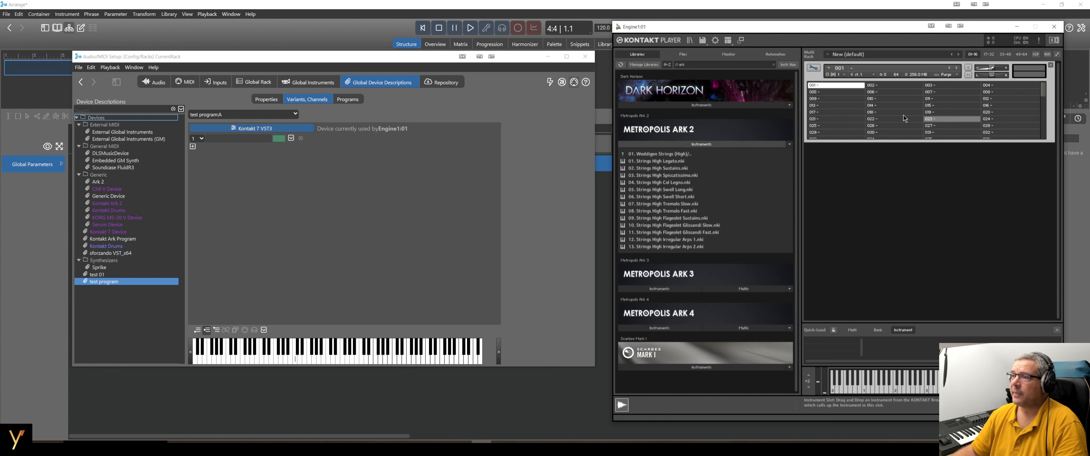
{"action": "left_click", "coordinate": [836, 86]}
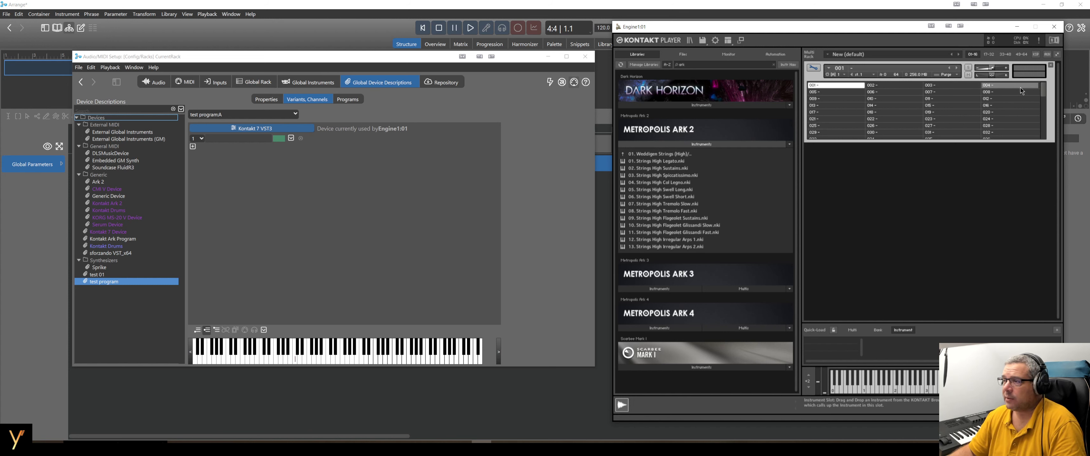
Load 01. Strings High Legato.nki into slot 001 of the instrument bank
{"action": "left_click", "coordinate": [657, 163]}
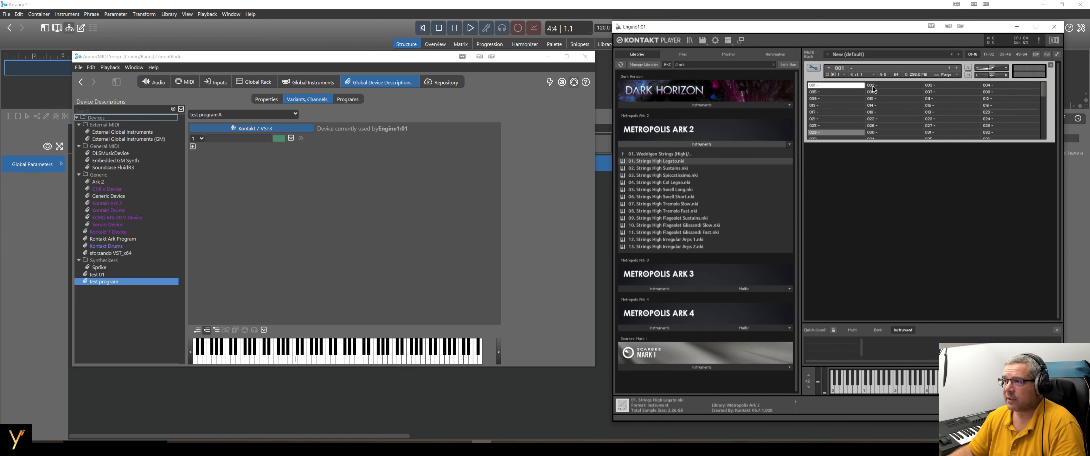
{"action": "left_click_drag", "start_coordinate": [662, 157], "coordinate": [839, 89]}
{"action": "left_click_drag", "start_coordinate": [882, 136], "coordinate": [883, 137]}
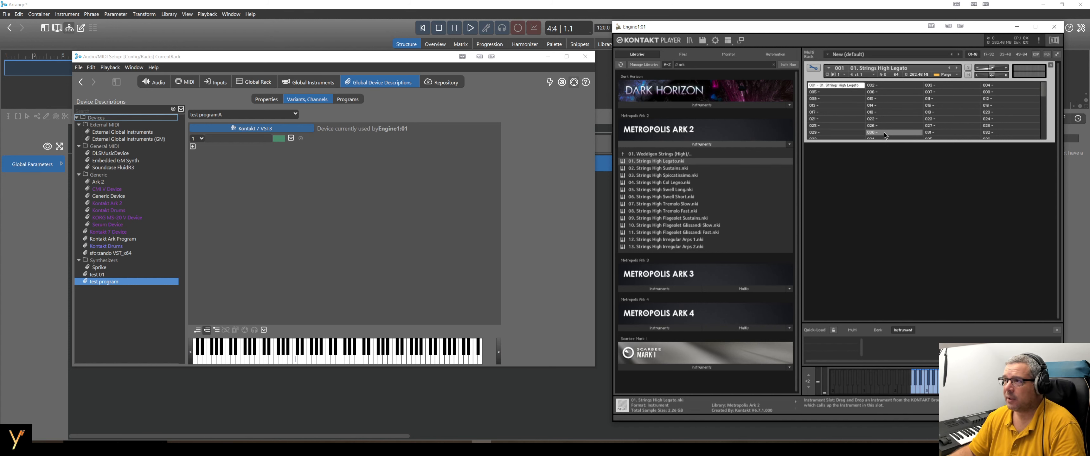
Load instruments 02. Strings High Sustains through 08. Strings High Tremolo Fast together into the bank, starting at slot 002
{"action": "left_click", "coordinate": [684, 168]}
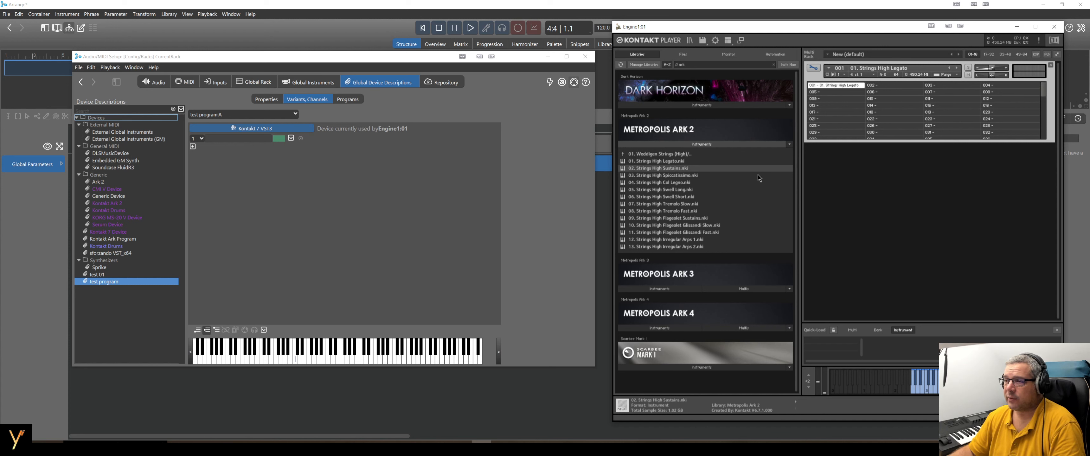
{"action": "left_click", "coordinate": [729, 212], "text": "shift"}
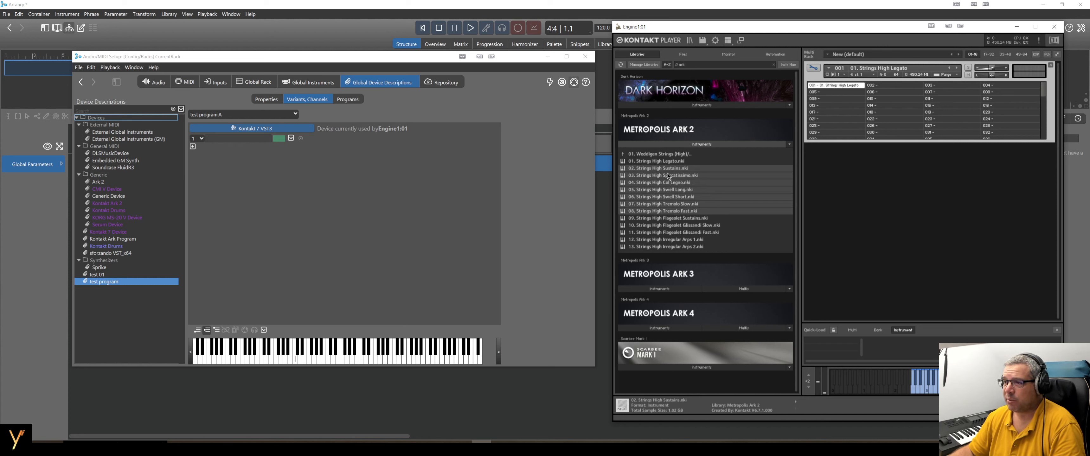
{"action": "left_click_drag", "start_coordinate": [667, 167], "coordinate": [885, 87]}
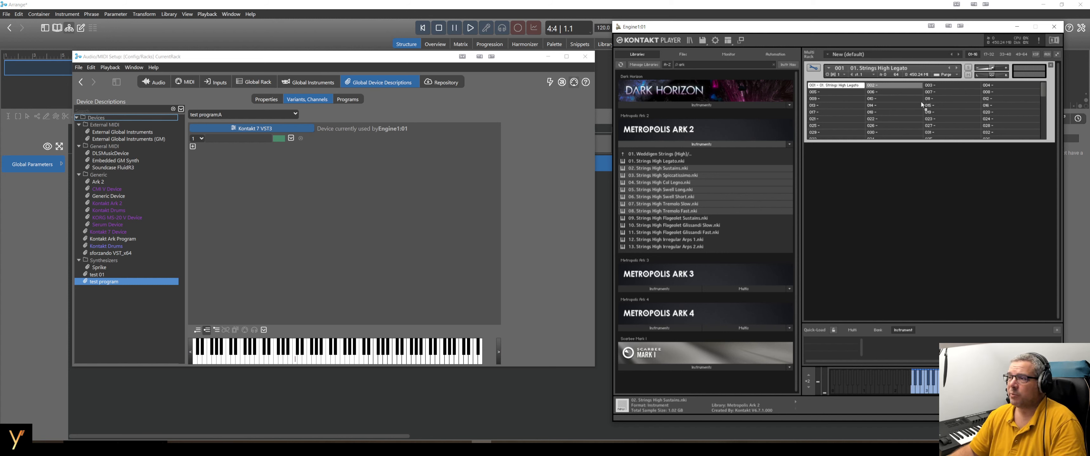
{"action": "left_click_drag", "start_coordinate": [918, 103], "coordinate": [919, 104]}
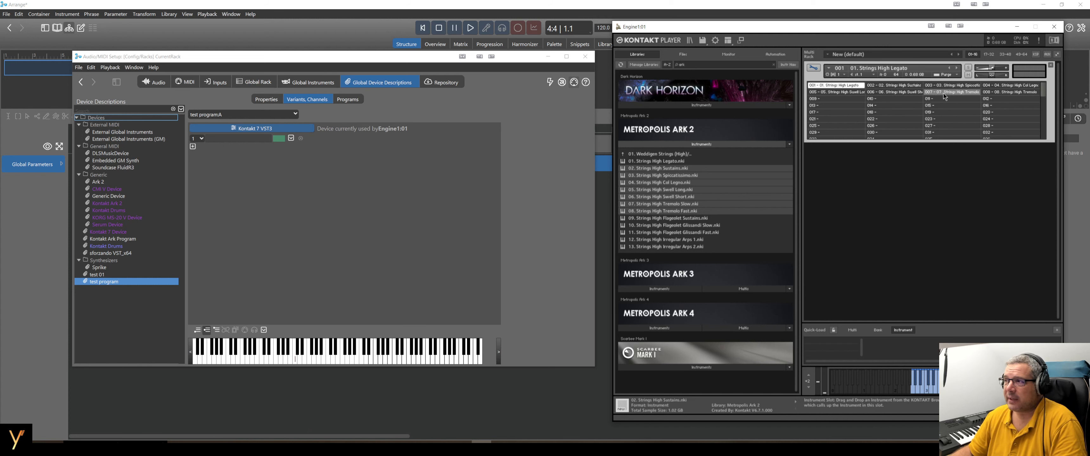
Try to open the Kontakt bank instruments in slots 001, 002 and 006 for editing
{"action": "left_click", "coordinate": [850, 87]}
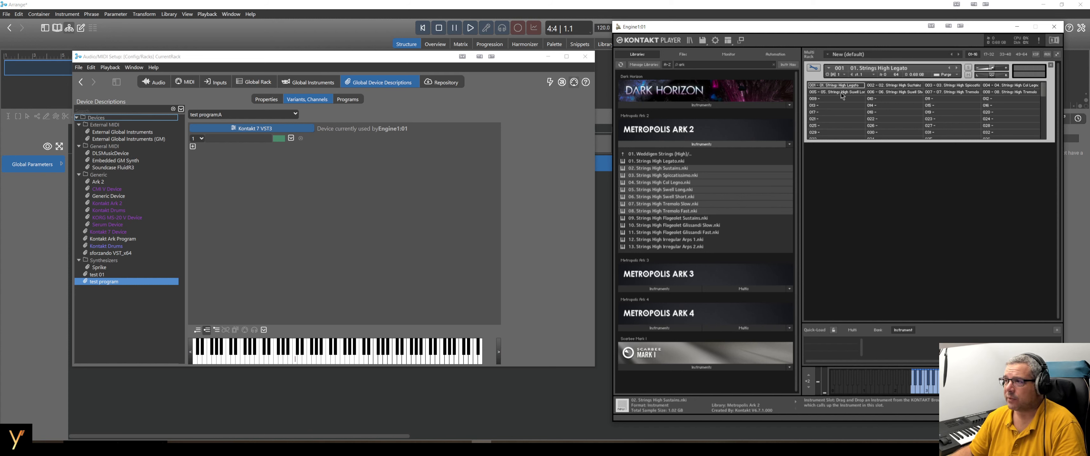
{"action": "left_click", "coordinate": [884, 86]}
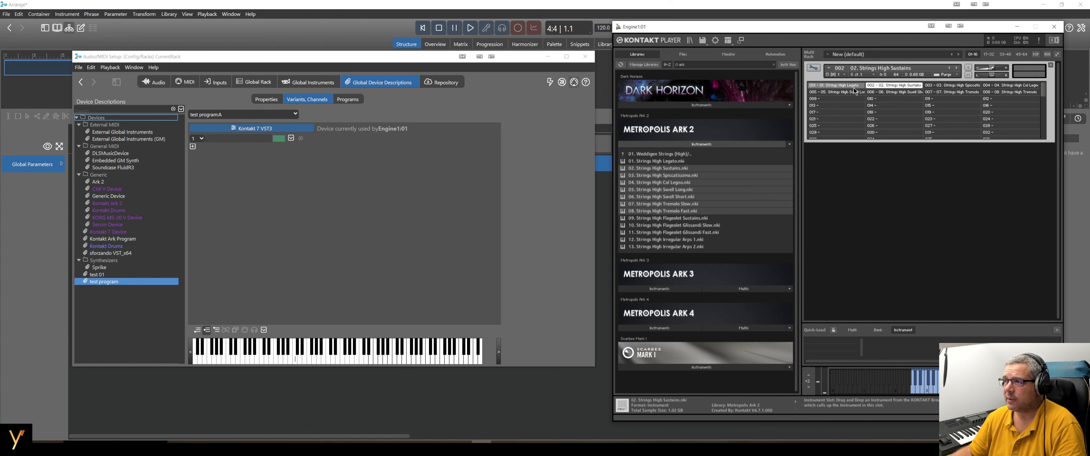
{"action": "double_click", "coordinate": [831, 87]}
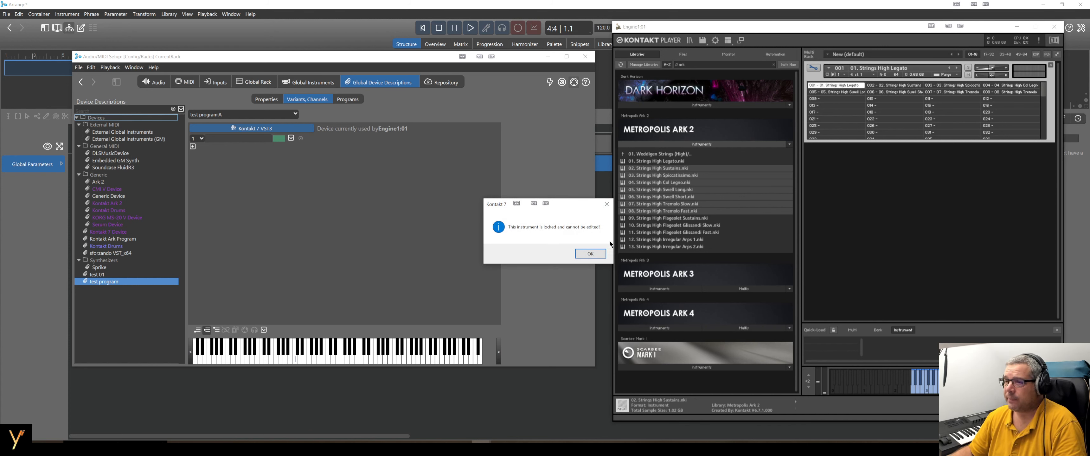
{"action": "left_click", "coordinate": [582, 254]}
{"action": "double_click", "coordinate": [840, 87]}
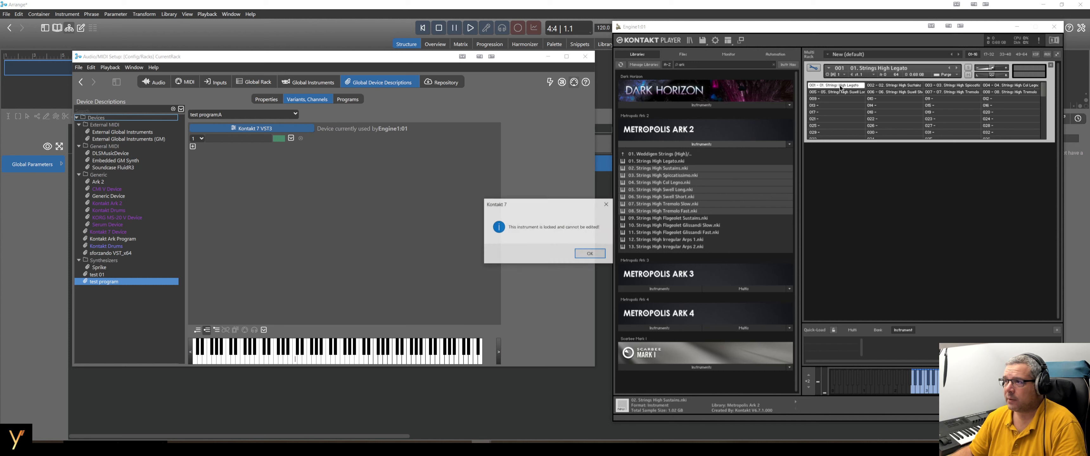
{"action": "left_click", "coordinate": [591, 254]}
{"action": "double_click", "coordinate": [893, 86]}
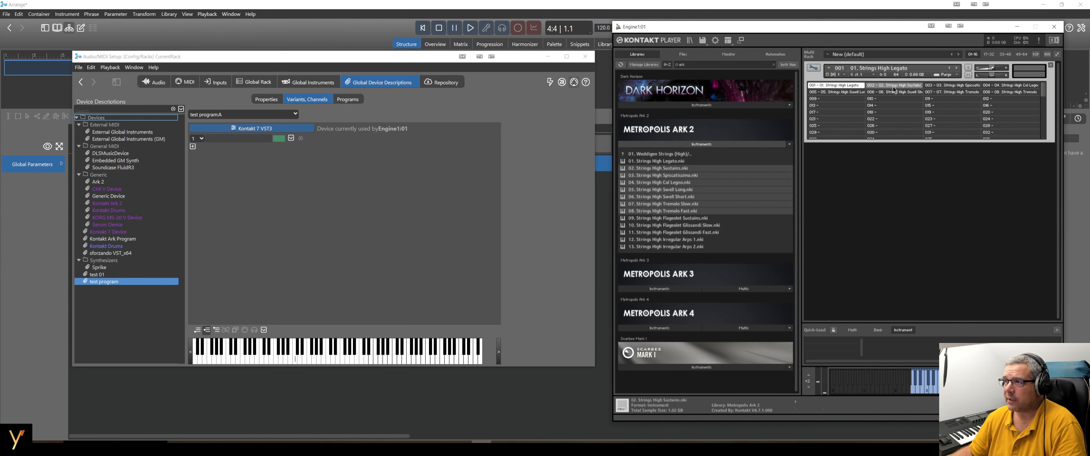
{"action": "left_click", "coordinate": [591, 254]}
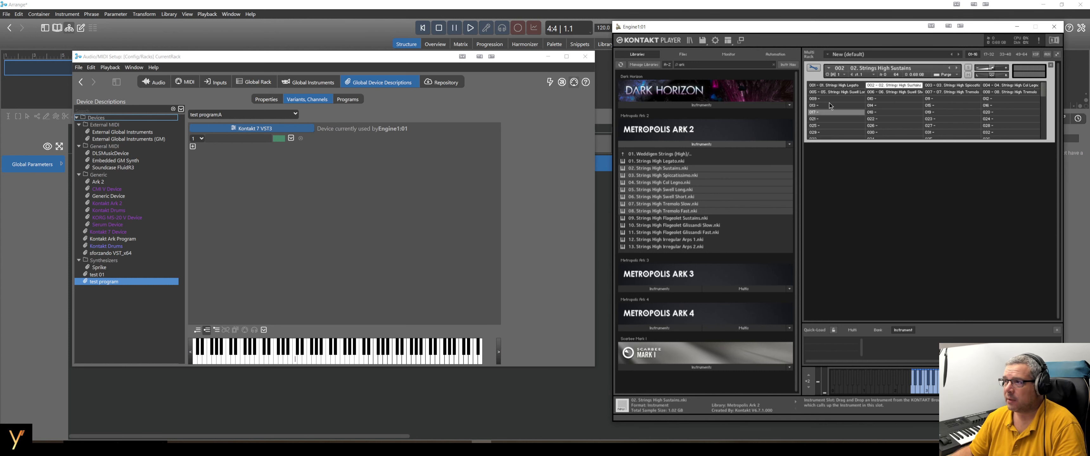
{"action": "left_click", "coordinate": [814, 68]}
{"action": "left_click", "coordinate": [814, 67]}
{"action": "double_click", "coordinate": [888, 92]}
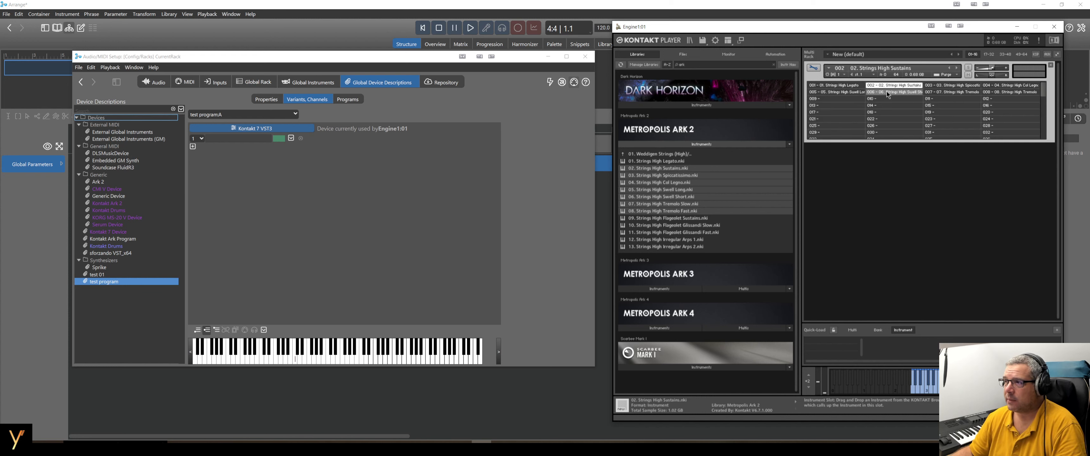
{"action": "left_click", "coordinate": [598, 255]}
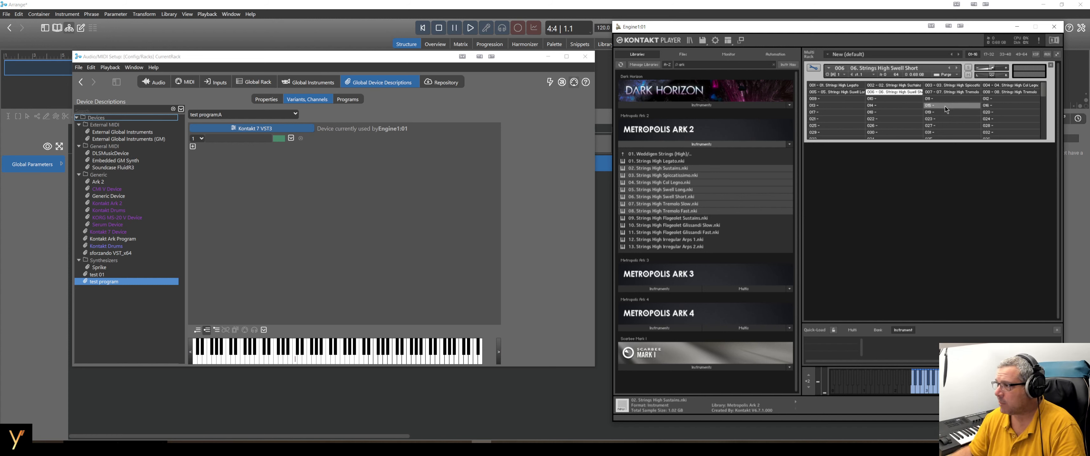
Make Strings High Legato in slot 001 the active instrument of the Kontakt bank
{"action": "left_click", "coordinate": [848, 93]}
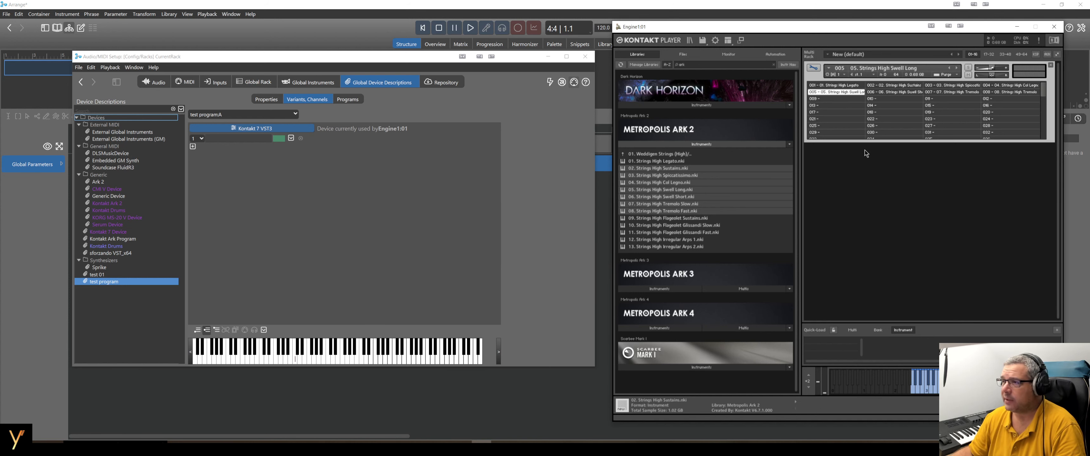
{"action": "left_click", "coordinate": [591, 254]}
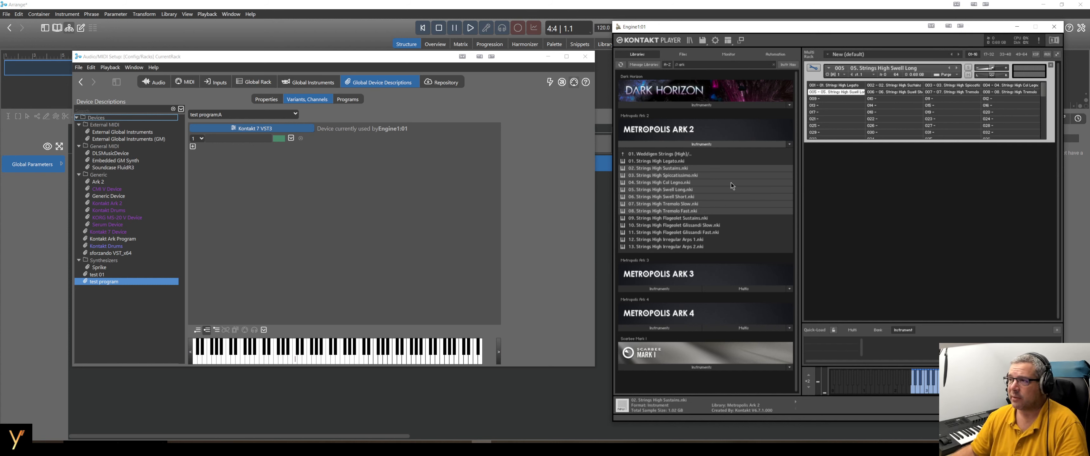
{"action": "left_click", "coordinate": [836, 85]}
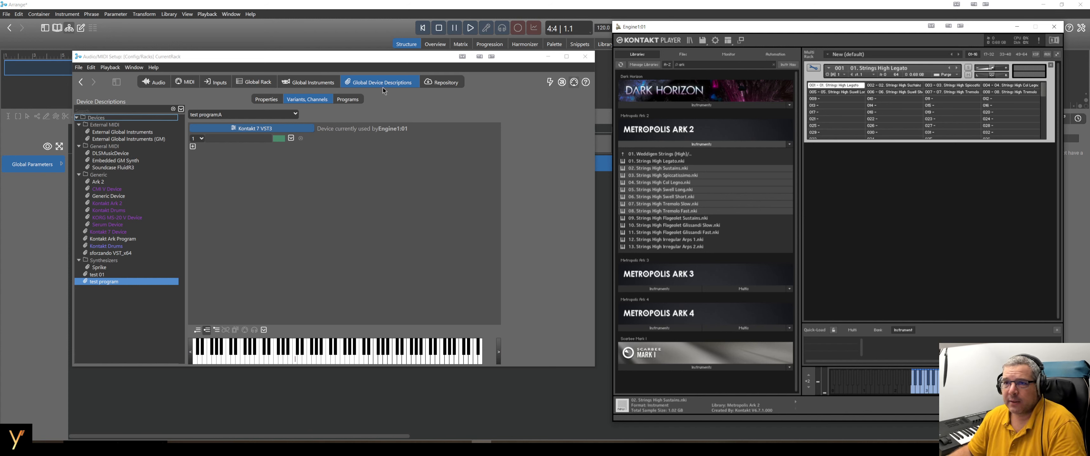
Show the programs of the test program device and delete its User Additions and Bank 1 sound banks
{"action": "left_click", "coordinate": [348, 102]}
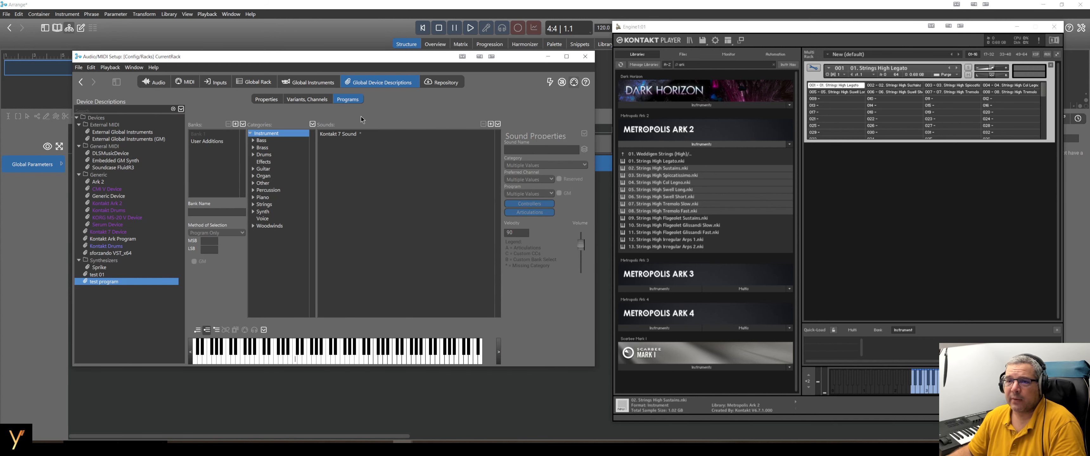
{"action": "mouse_move", "coordinate": [225, 144]}
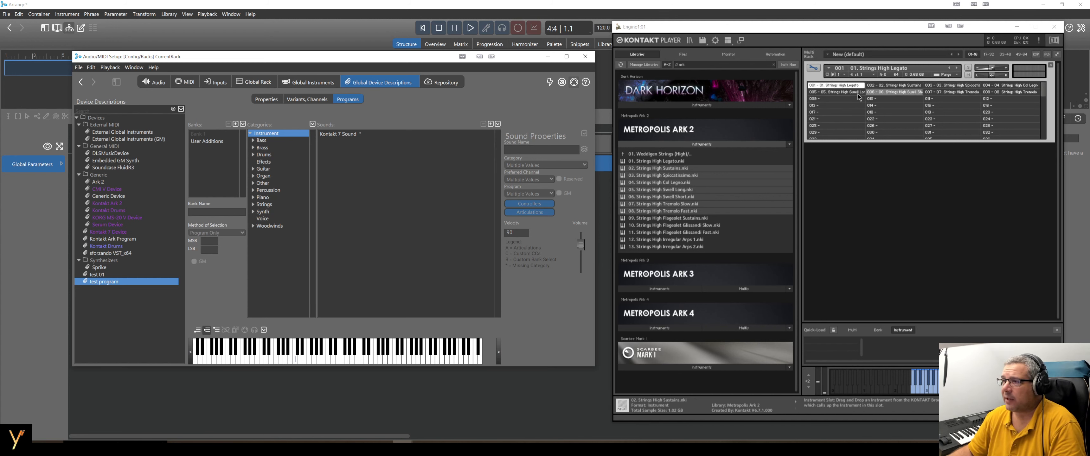
{"action": "left_click", "coordinate": [212, 143]}
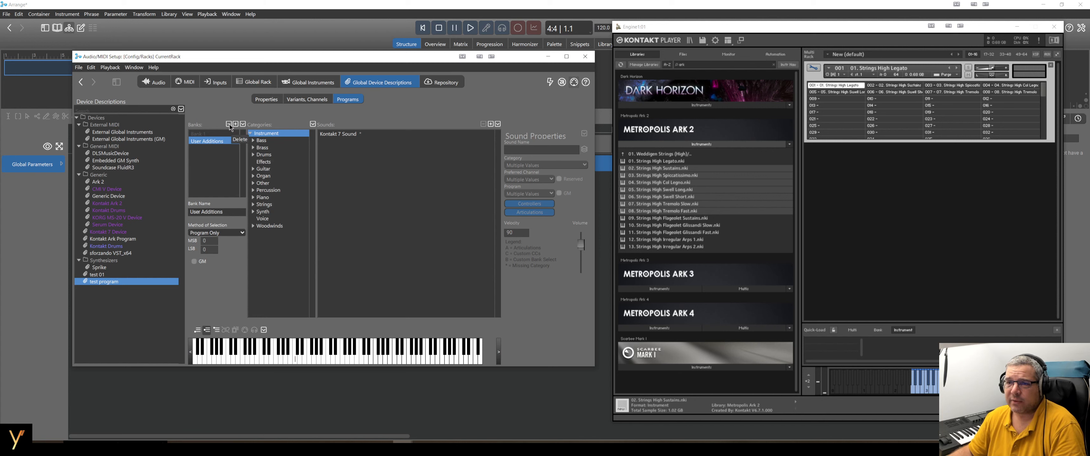
{"action": "left_click", "coordinate": [229, 125]}
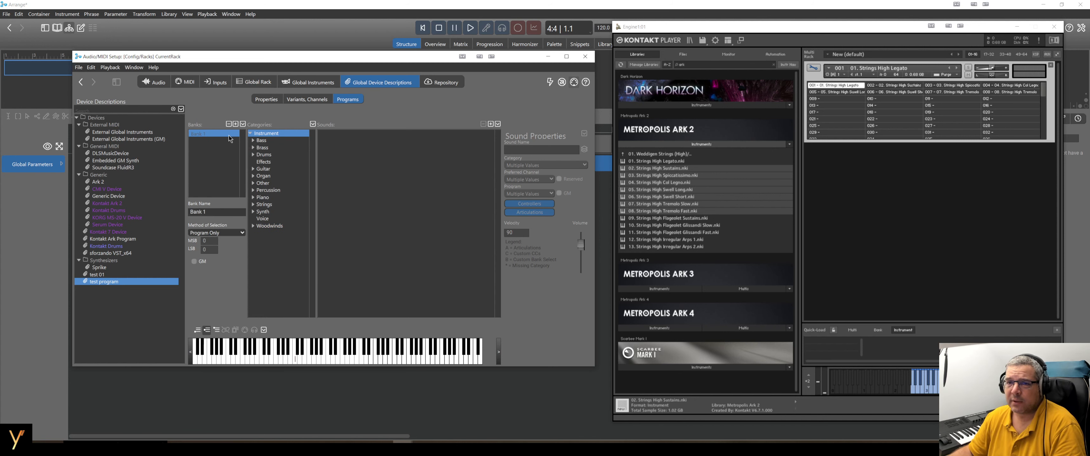
{"action": "left_click", "coordinate": [229, 124]}
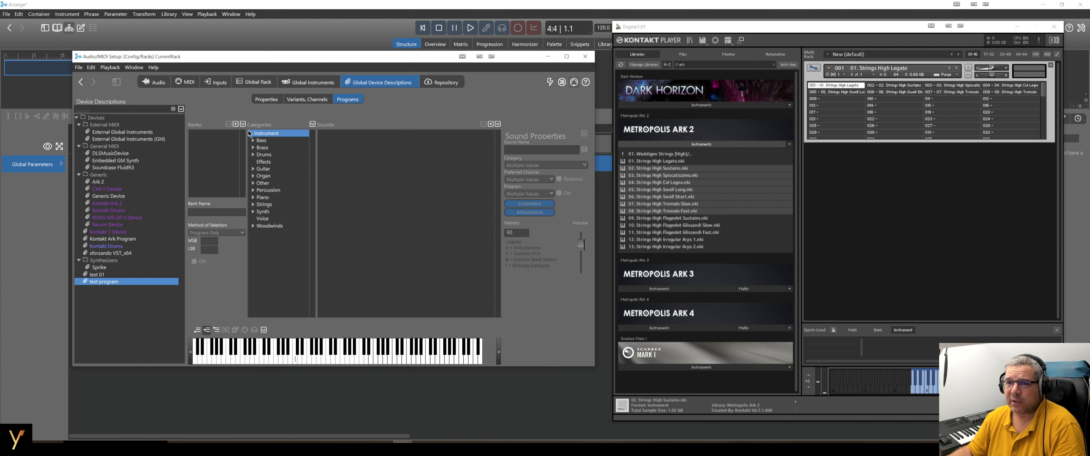
Create a new sound bank for the test program device and select it
{"action": "left_click", "coordinate": [243, 124]}
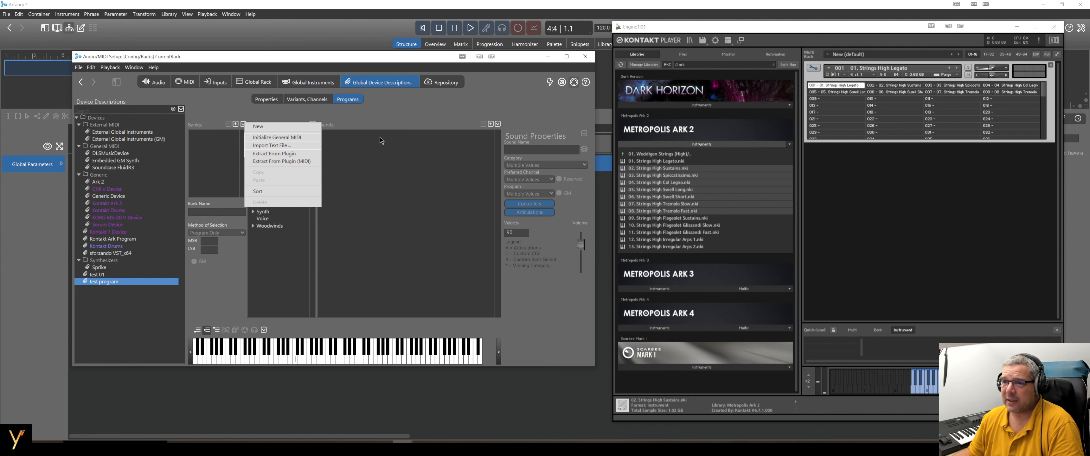
{"action": "left_click", "coordinate": [400, 160]}
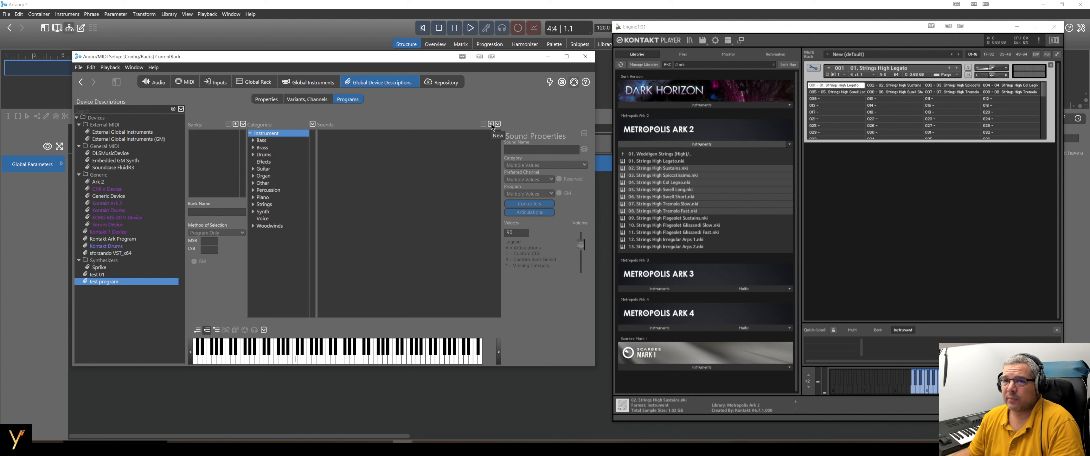
{"action": "left_click", "coordinate": [236, 124]}
{"action": "left_click", "coordinate": [213, 134]}
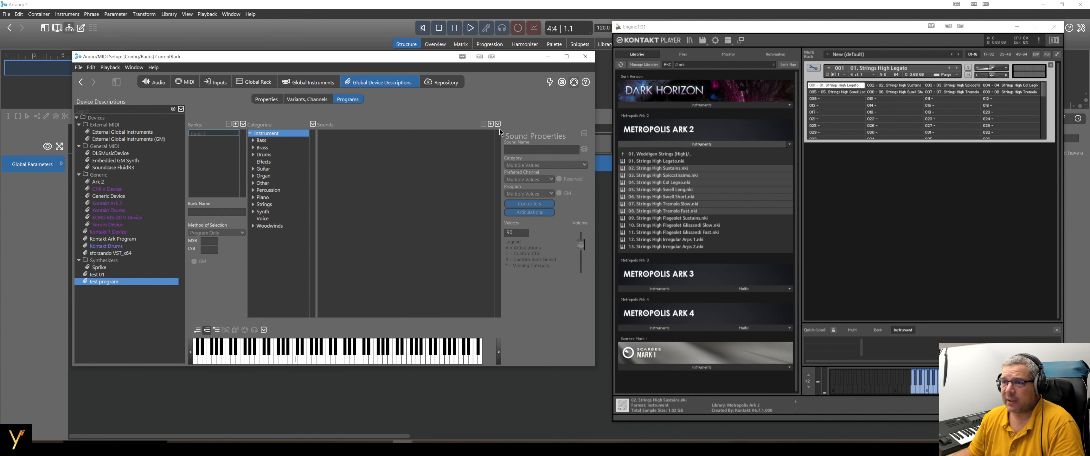
{"action": "left_click", "coordinate": [201, 134]}
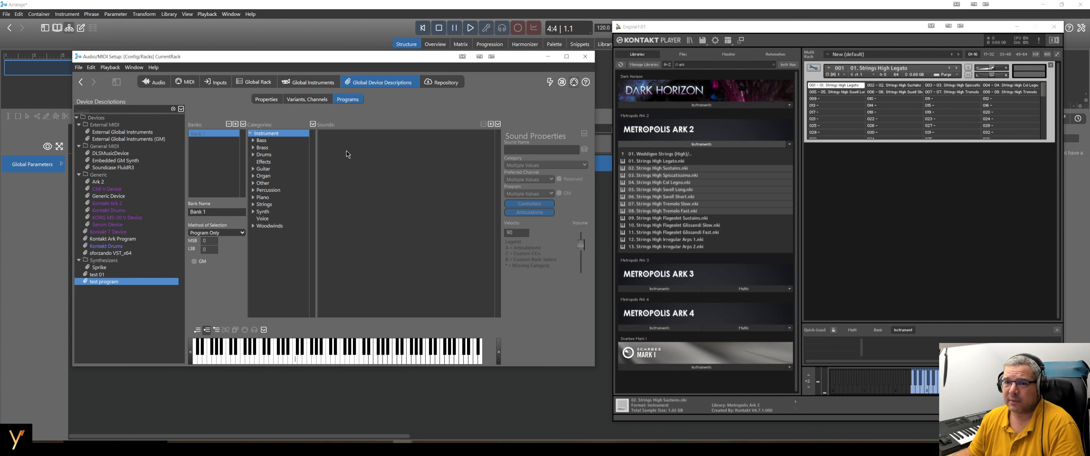
Add a new sound to Bank 1 and name it String High Legato
{"action": "left_click", "coordinate": [491, 125]}
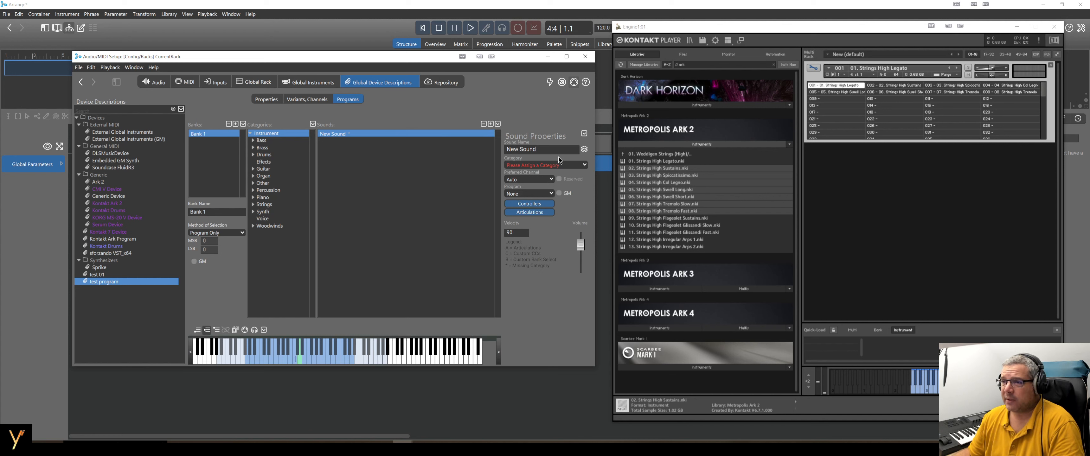
{"action": "left_click", "coordinate": [553, 150]}
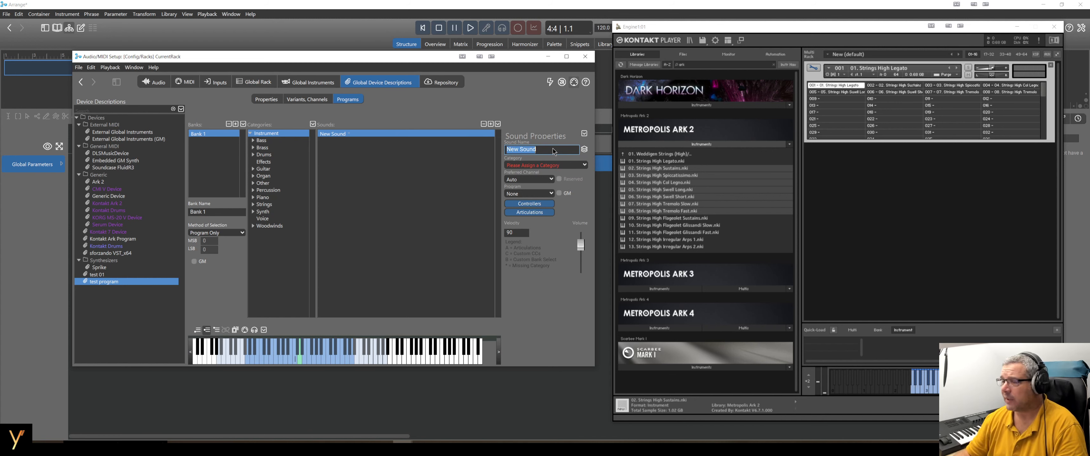
{"action": "double_click", "coordinate": [838, 87]}
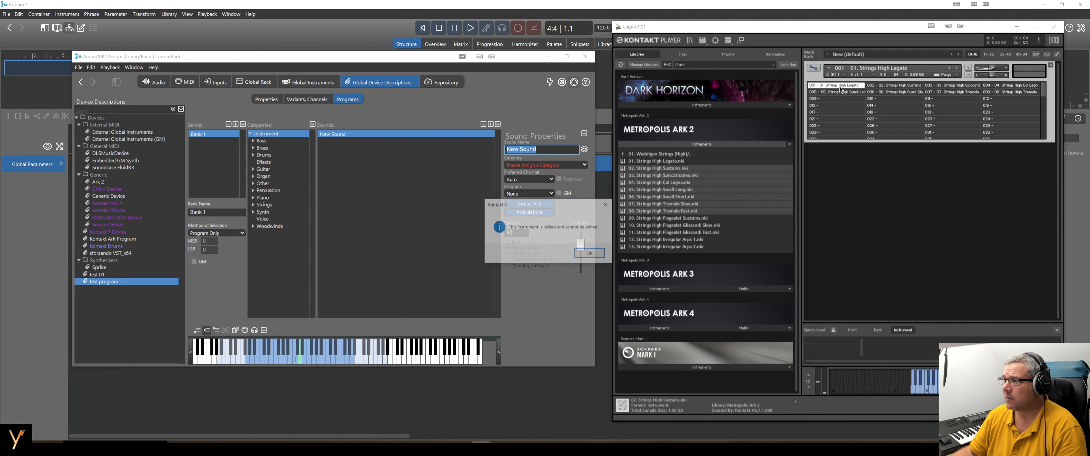
{"action": "left_click", "coordinate": [606, 205]}
{"action": "left_click", "coordinate": [353, 136]}
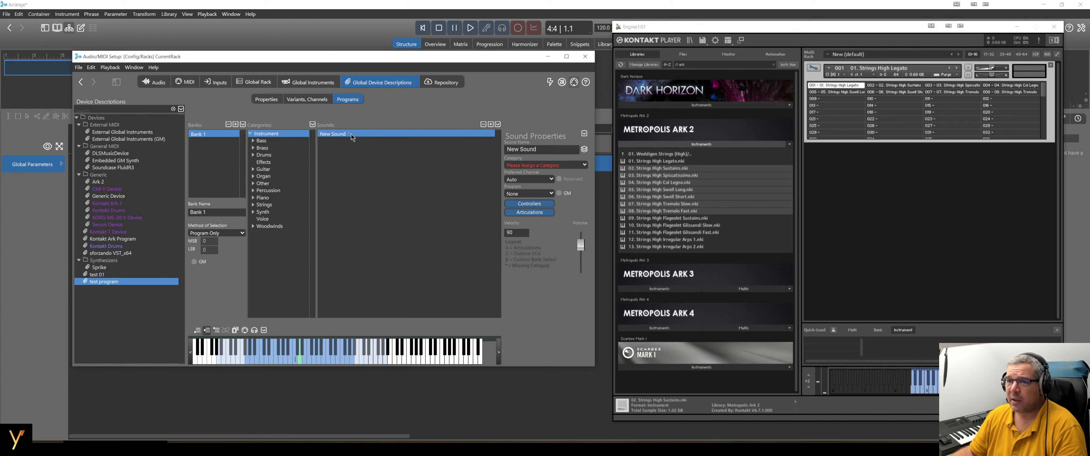
{"action": "double_click", "coordinate": [512, 152]}
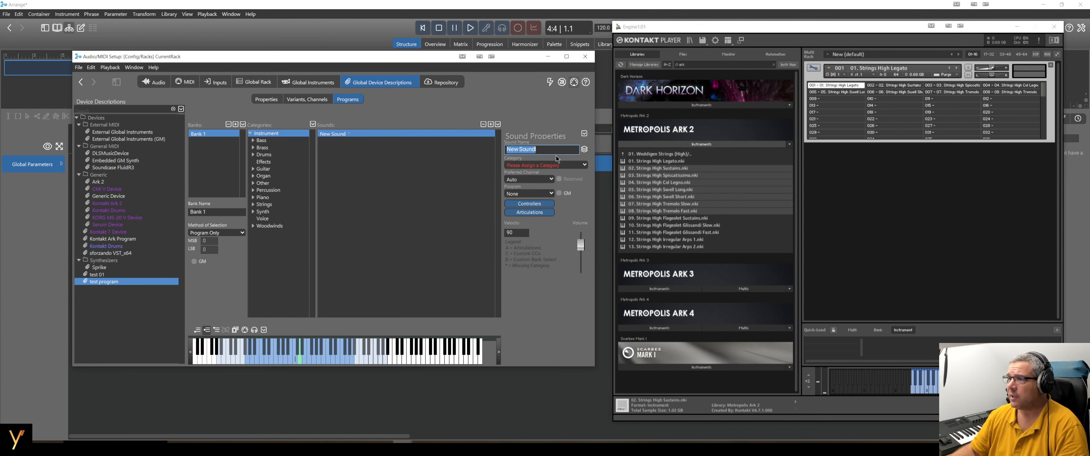
{"action": "type", "text": "String "}
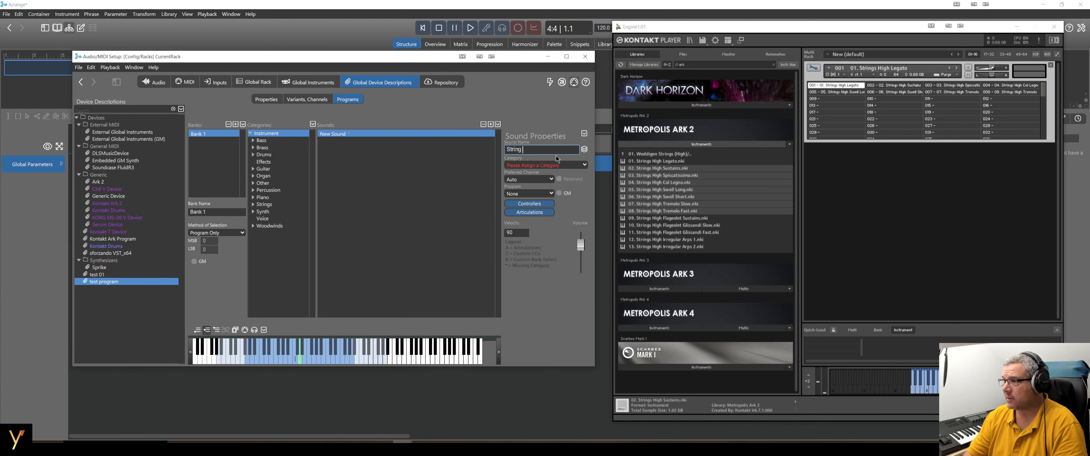
{"action": "type", "text": "High LEgat"}
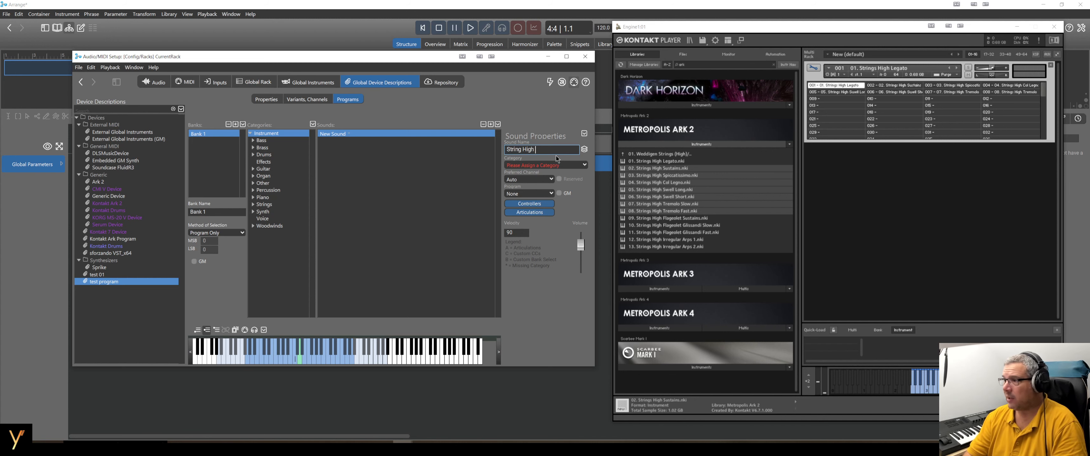
{"action": "key", "text": "BackSpace"}
{"action": "key", "text": "BackSpace"}
{"action": "key", "text": "BackSpace"}
{"action": "key", "text": "BackSpace"}
{"action": "type", "text": "e"}
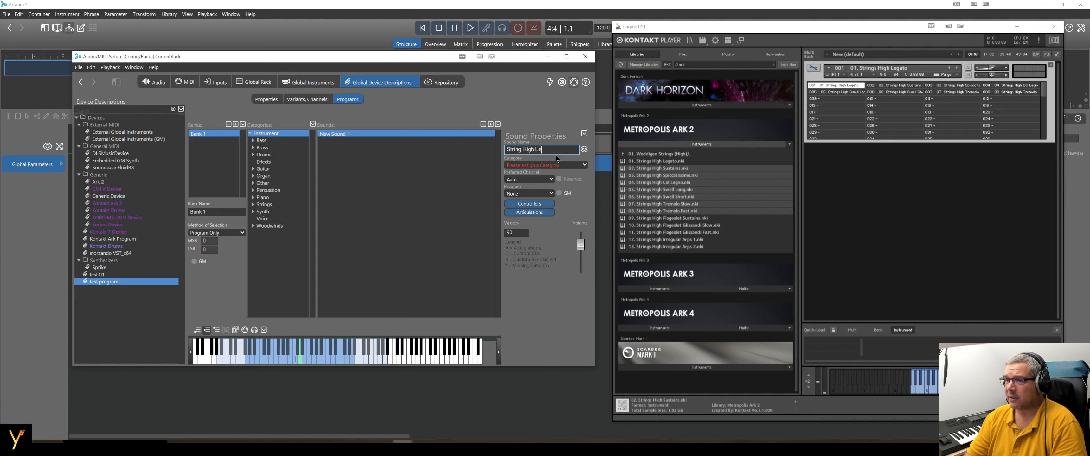
{"action": "type", "text": "gato"}
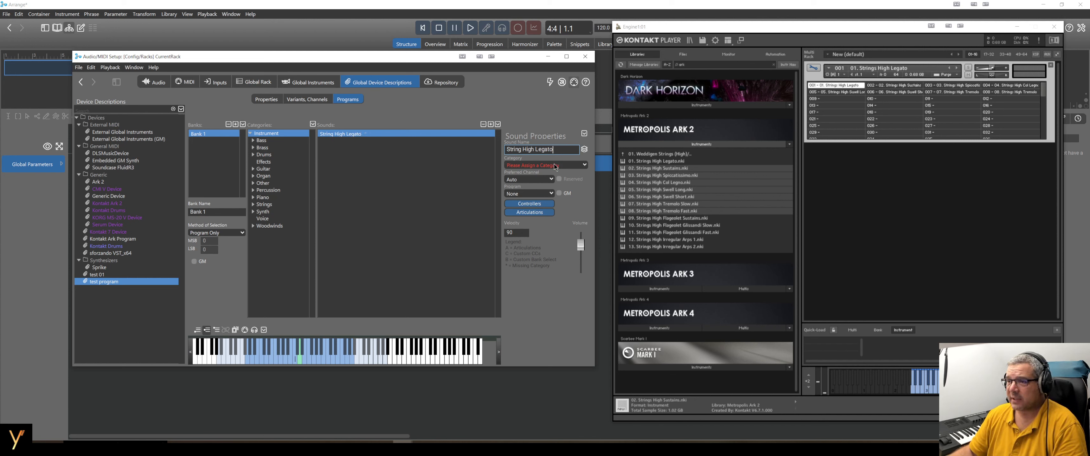
Assign the String High Legato sound to the Strings category
{"action": "left_click", "coordinate": [563, 166]}
{"action": "left_click", "coordinate": [565, 164]}
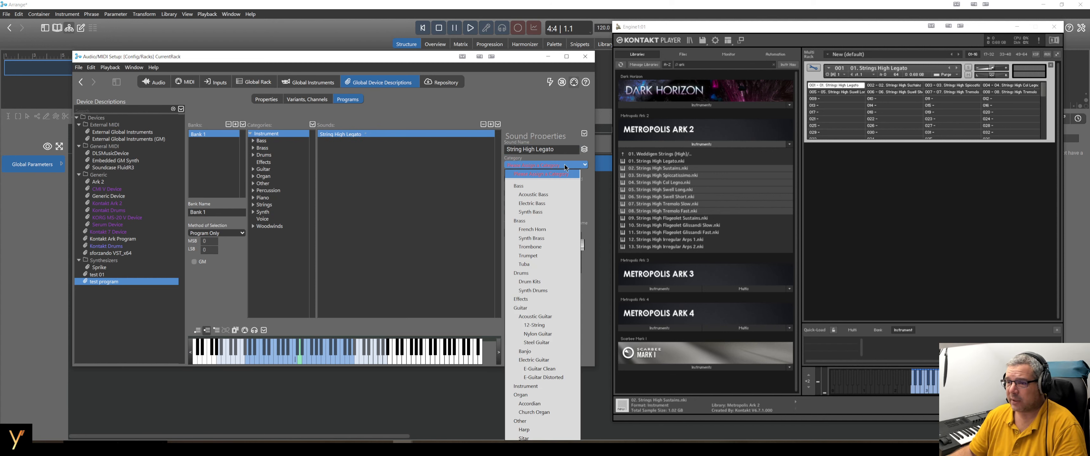
{"action": "scroll", "coordinate": [571, 391], "scroll_direction": "down", "scroll_amount": 5}
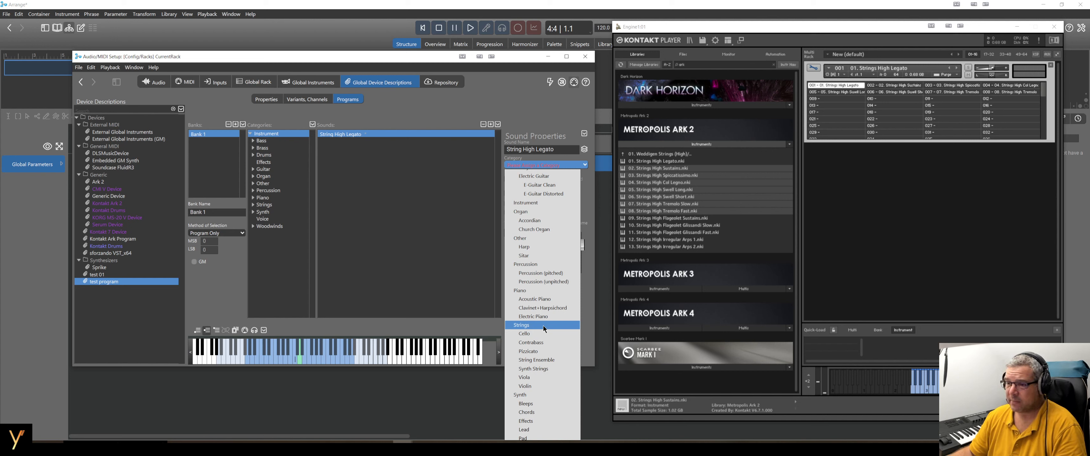
{"action": "left_click", "coordinate": [544, 326]}
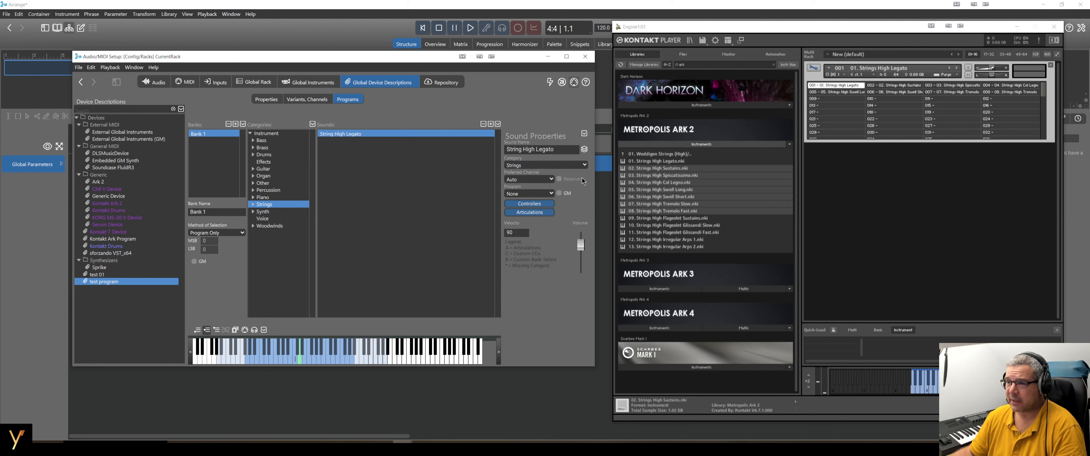
Add a second sound to Bank 1 and name it Strings High Sustains
{"action": "mouse_move", "coordinate": [414, 152]}
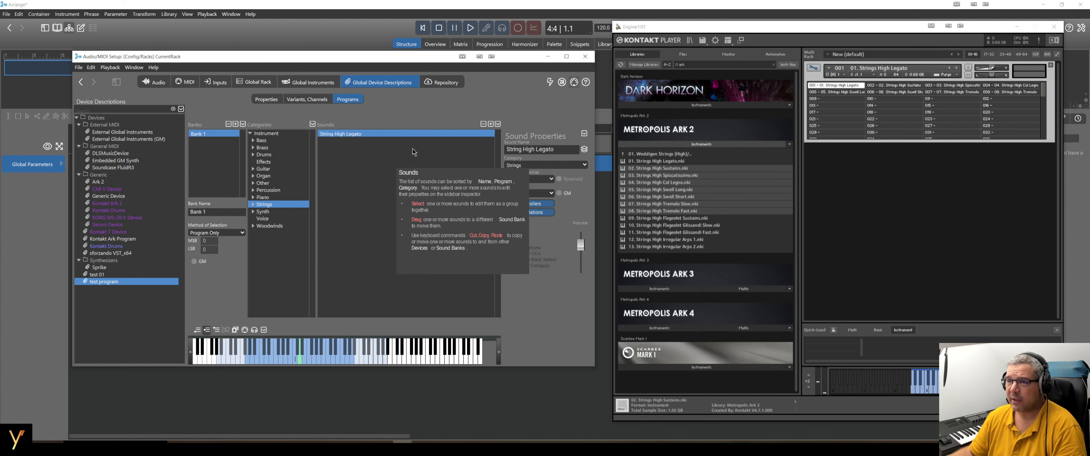
{"action": "left_click", "coordinate": [491, 124]}
{"action": "left_click", "coordinate": [560, 151]}
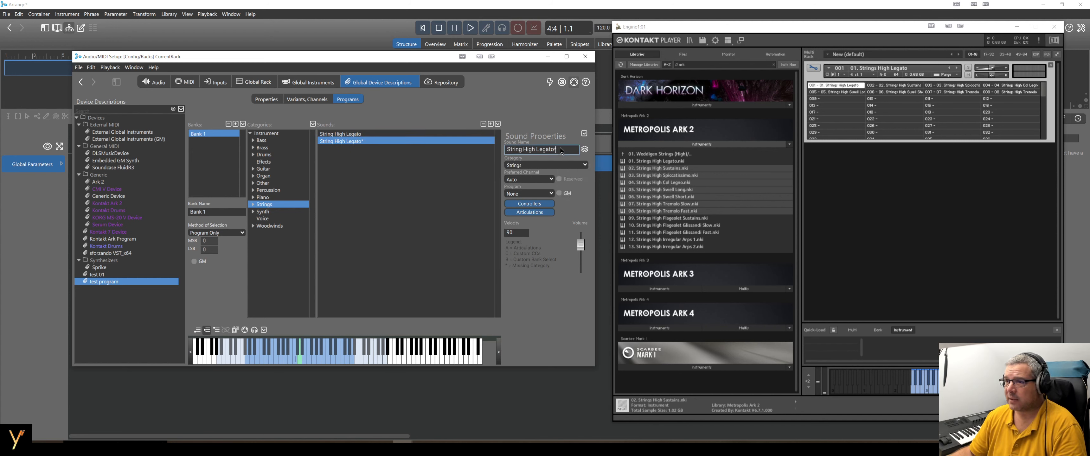
{"action": "key", "text": "ctrl+shift+Left"}
{"action": "key", "text": "ctrl+shift+Left"}
{"action": "key", "text": "ctrl+shift+Left"}
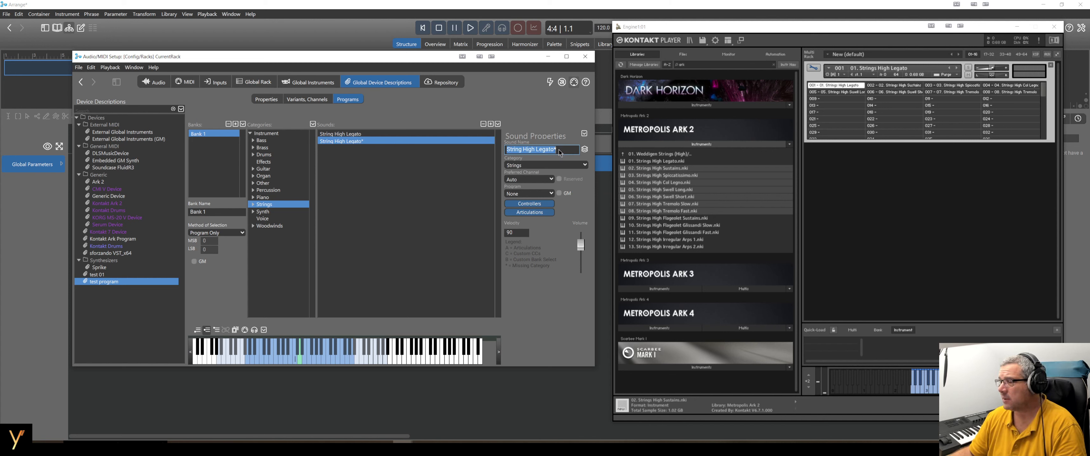
{"action": "type", "text": "String"}
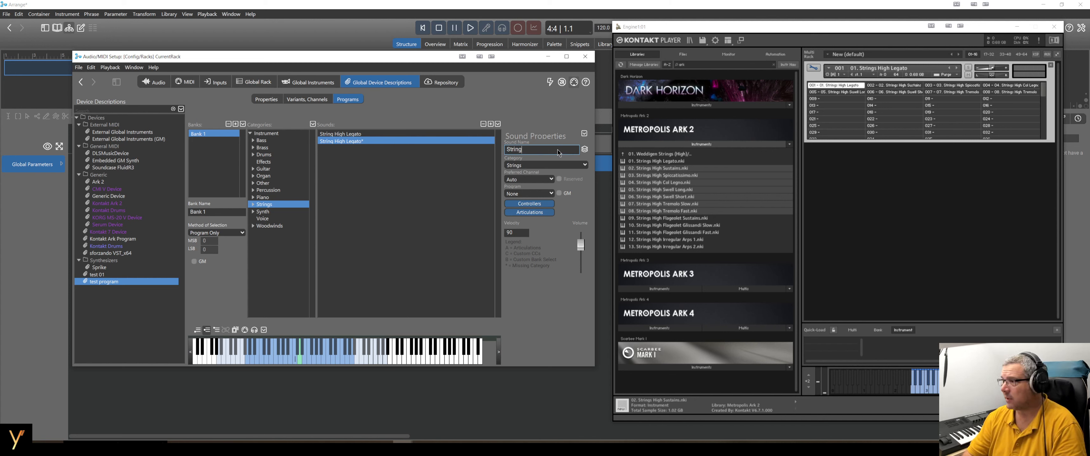
{"action": "type", "text": "s High Sustains"}
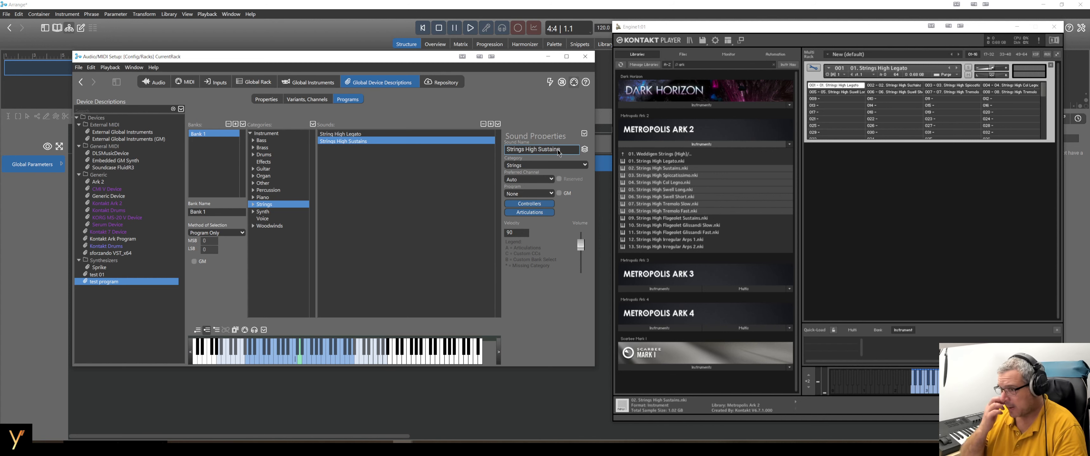
{"action": "key", "text": "Return"}
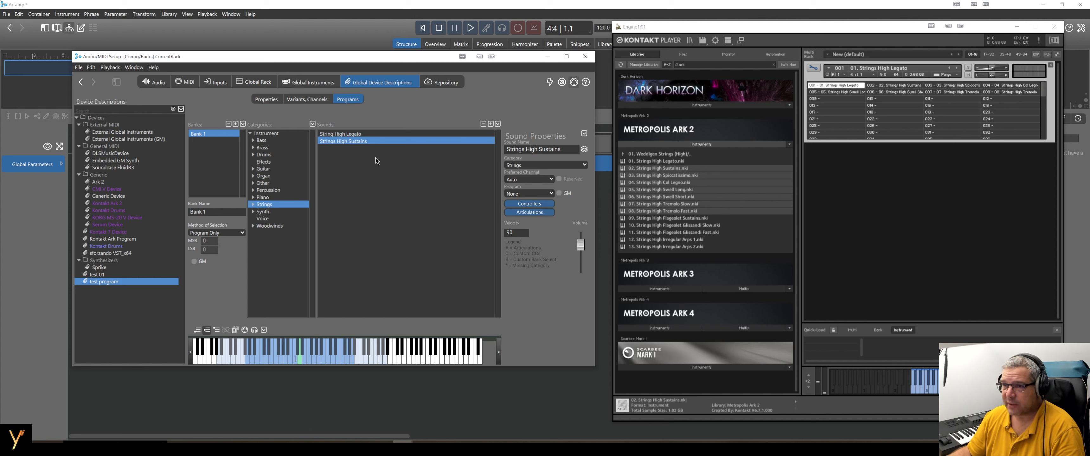
Assign program 1 to the String High Legato sound and program 2 to Strings High Sustains
{"action": "right_click", "coordinate": [380, 138]}
{"action": "left_click", "coordinate": [380, 132]}
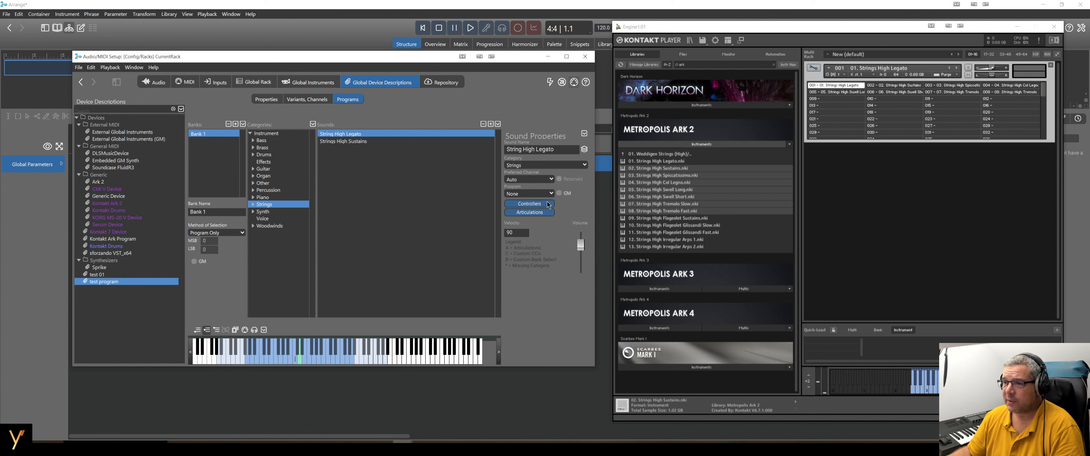
{"action": "left_click", "coordinate": [539, 193]}
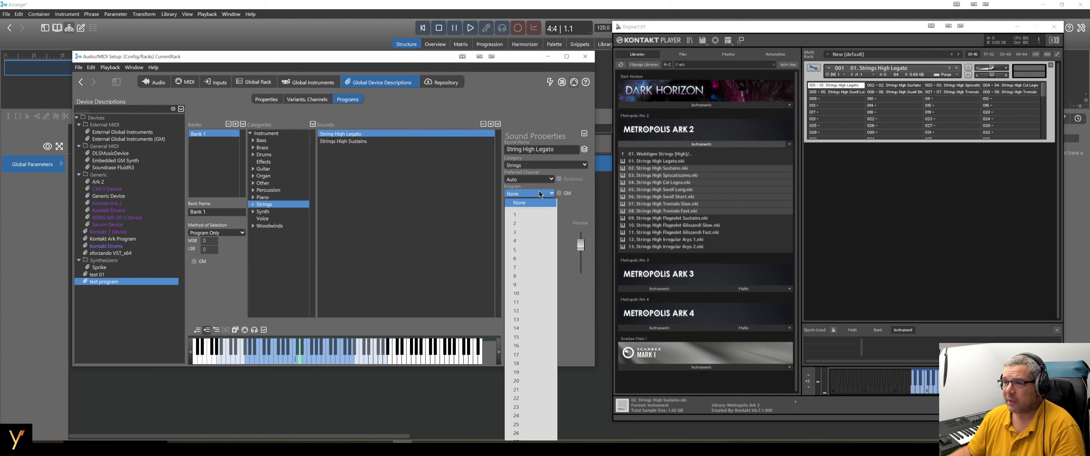
{"action": "left_click", "coordinate": [536, 214]}
{"action": "left_click", "coordinate": [365, 143]}
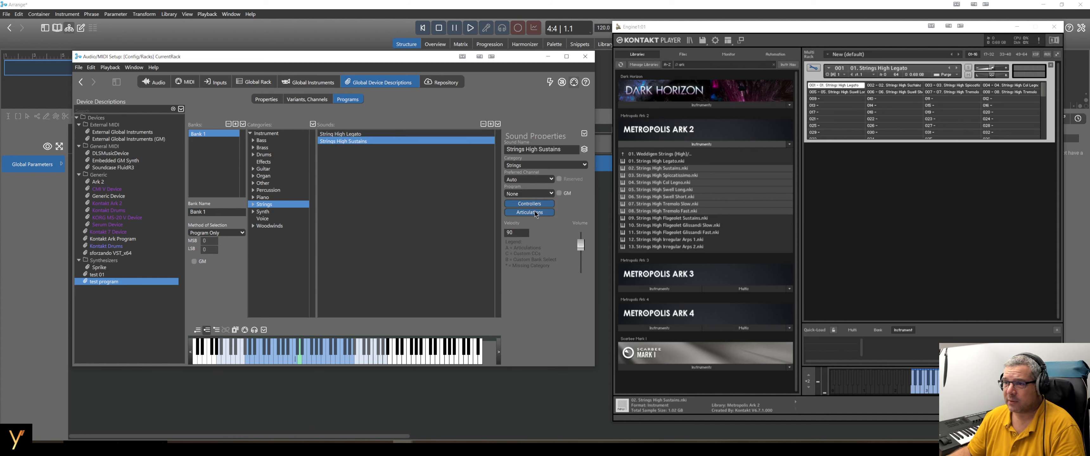
{"action": "left_click", "coordinate": [538, 194]}
{"action": "left_click", "coordinate": [528, 223]}
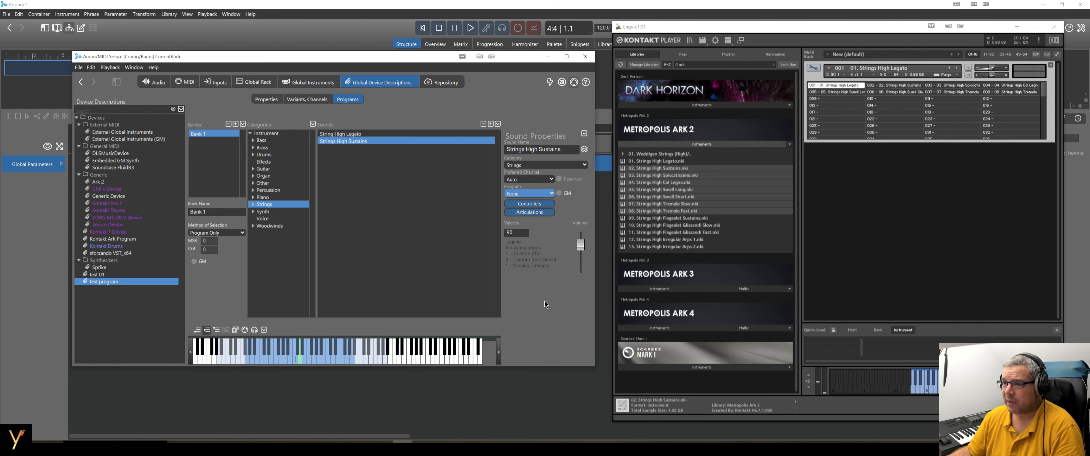
{"action": "left_click", "coordinate": [909, 86]}
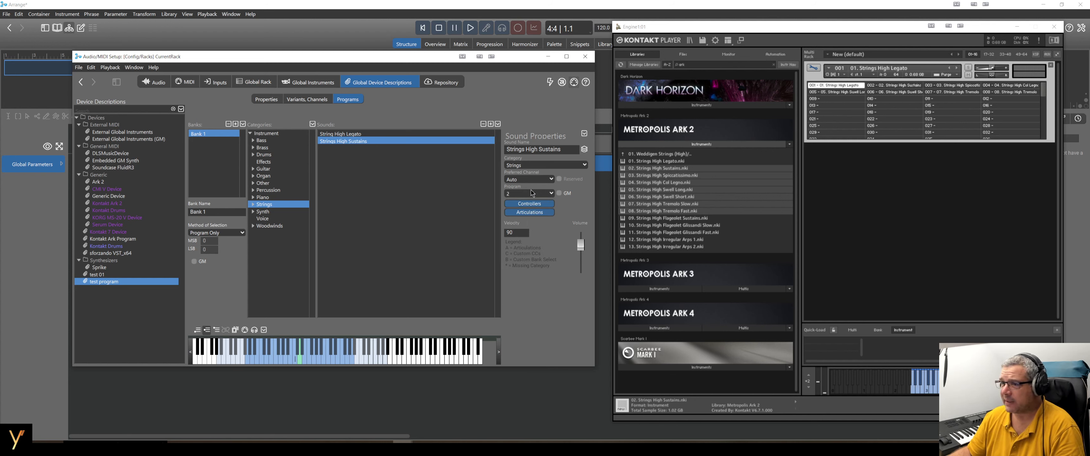
Compare the properties of the two sounds in Bank 1 and review the test program device's channel setup
{"action": "left_click", "coordinate": [357, 142]}
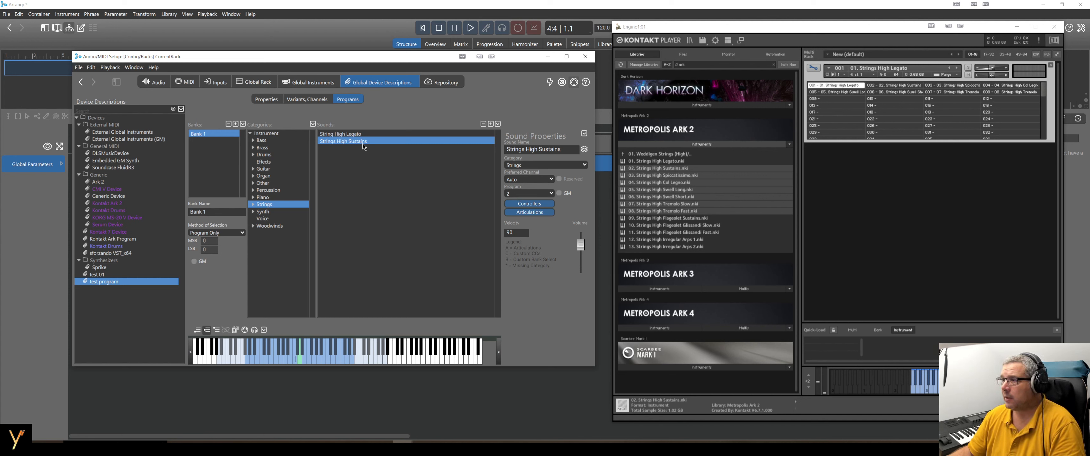
{"action": "left_click", "coordinate": [344, 134]}
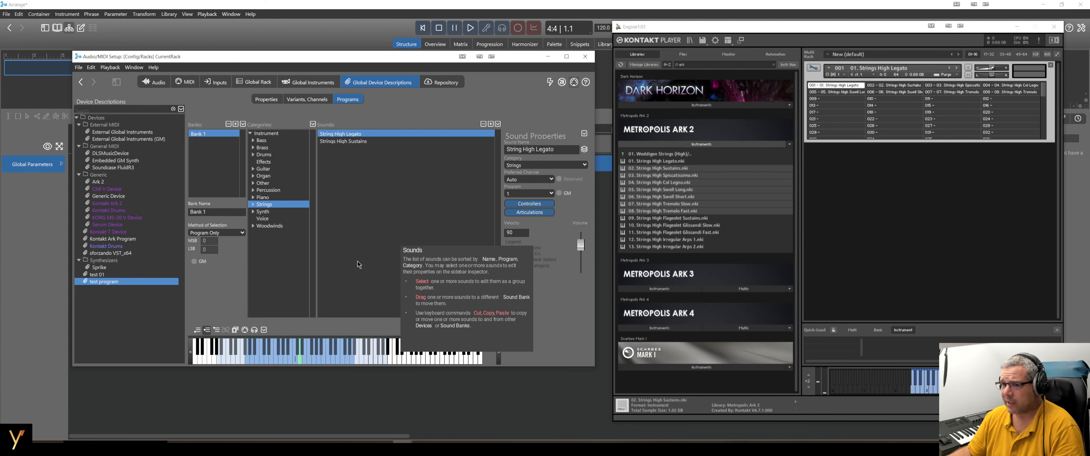
{"action": "left_click", "coordinate": [235, 331]}
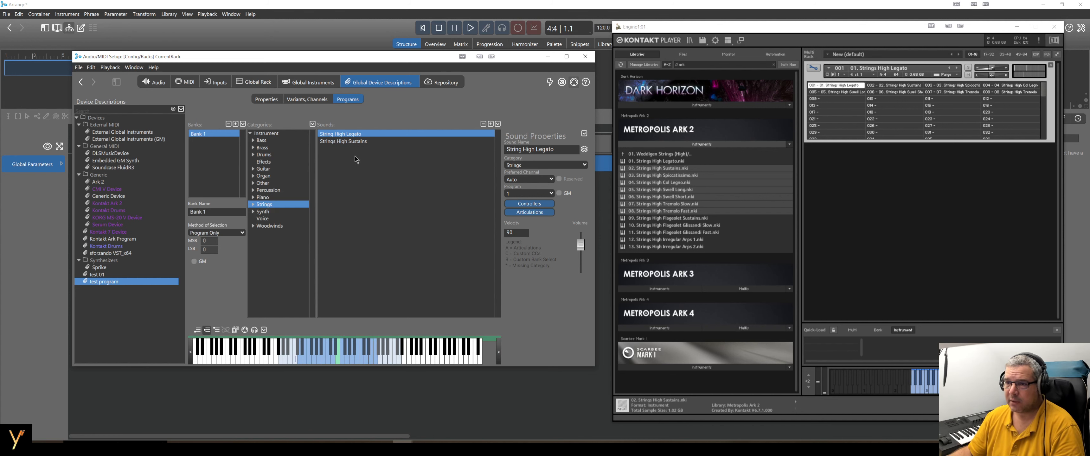
{"action": "left_click", "coordinate": [354, 141], "text": "shift"}
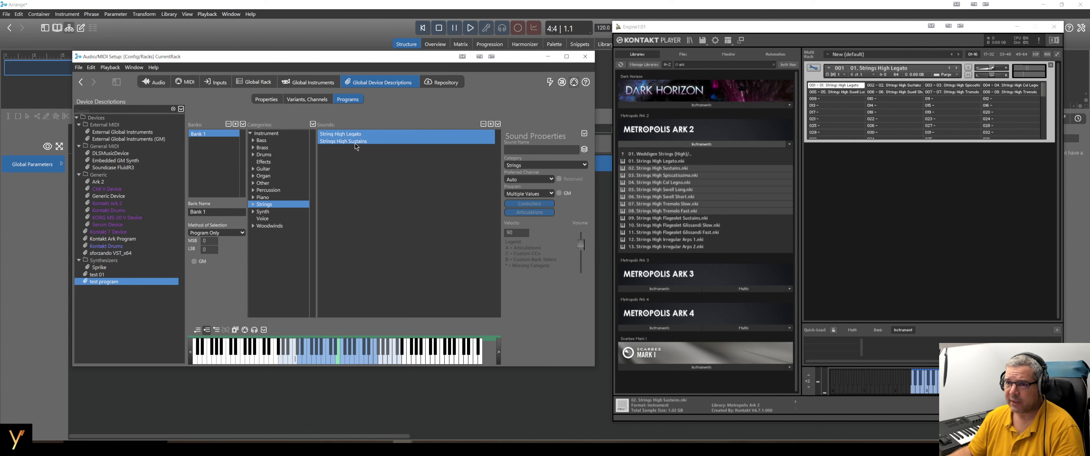
{"action": "left_click", "coordinate": [366, 141]}
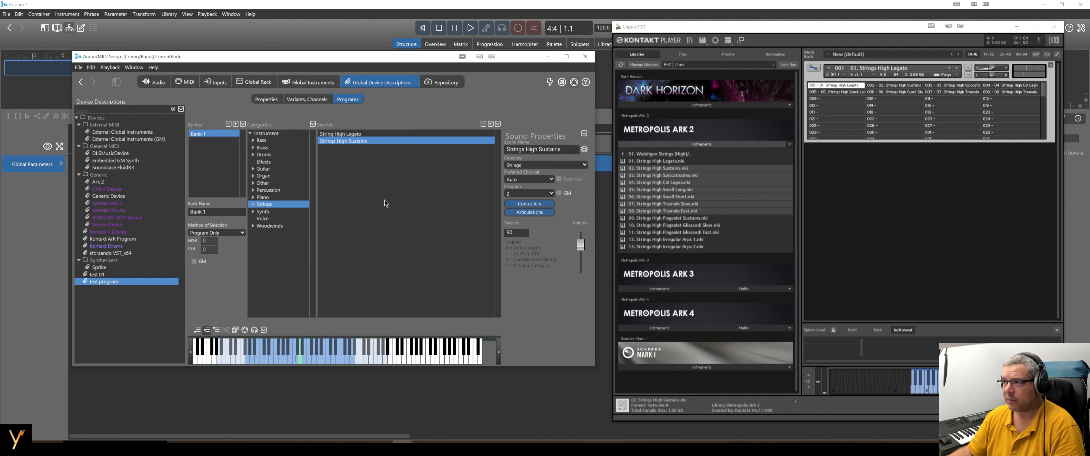
{"action": "mouse_move", "coordinate": [389, 193]}
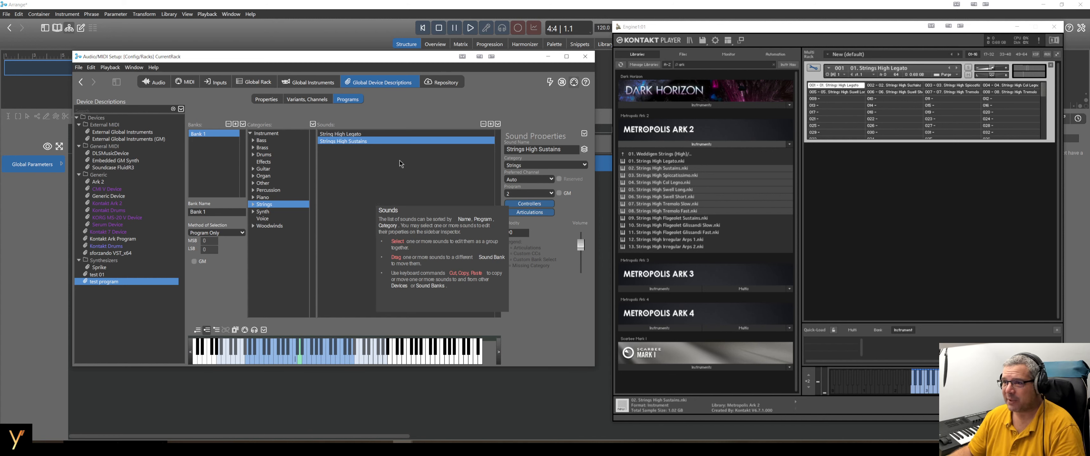
{"action": "left_click", "coordinate": [371, 133]}
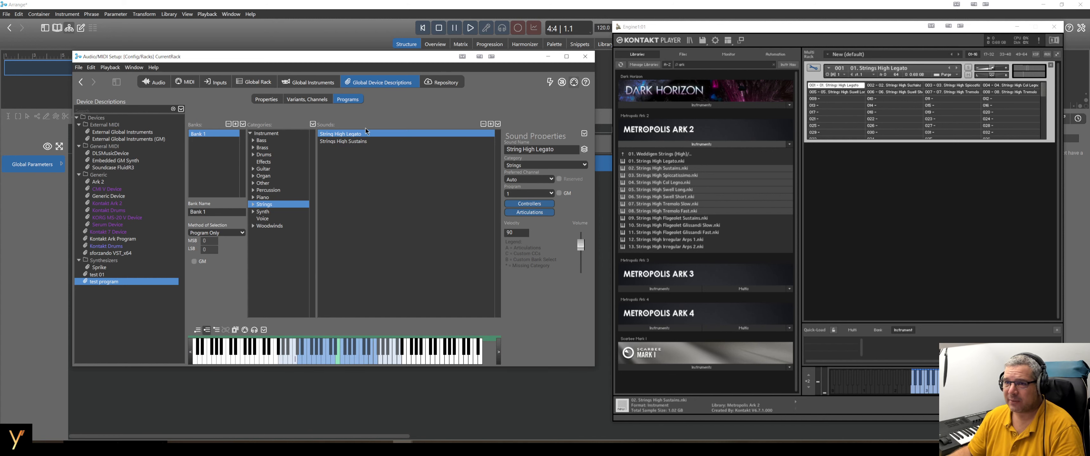
{"action": "left_click", "coordinate": [317, 100]}
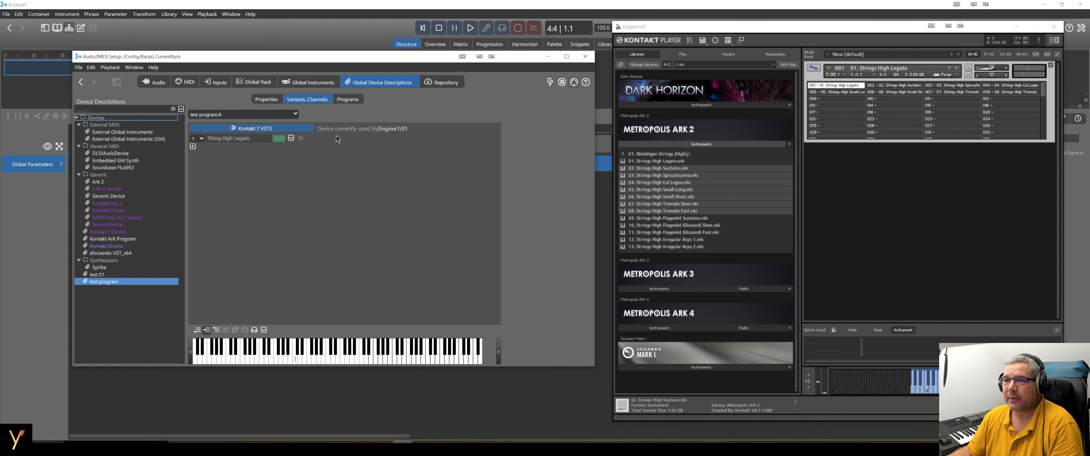
{"action": "left_click", "coordinate": [353, 102]}
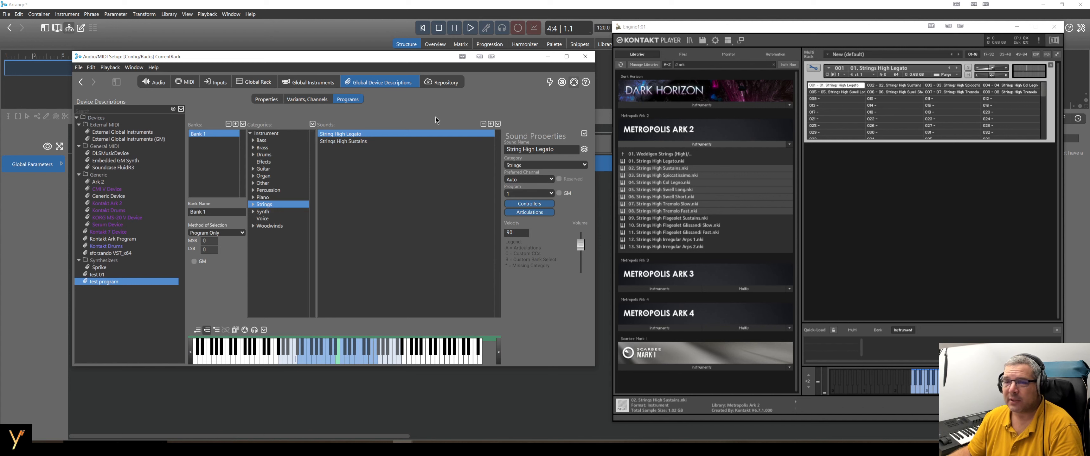
{"action": "left_click", "coordinate": [311, 99]}
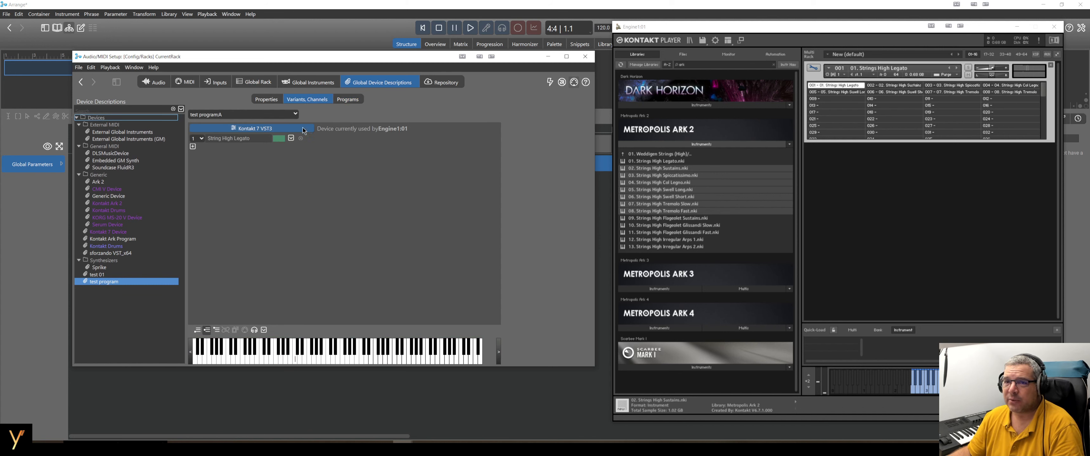
Close the Audio/MIDI setup and add a new instrument to the arrangement with the test program's String High Legato sound
{"action": "left_click", "coordinate": [586, 59]}
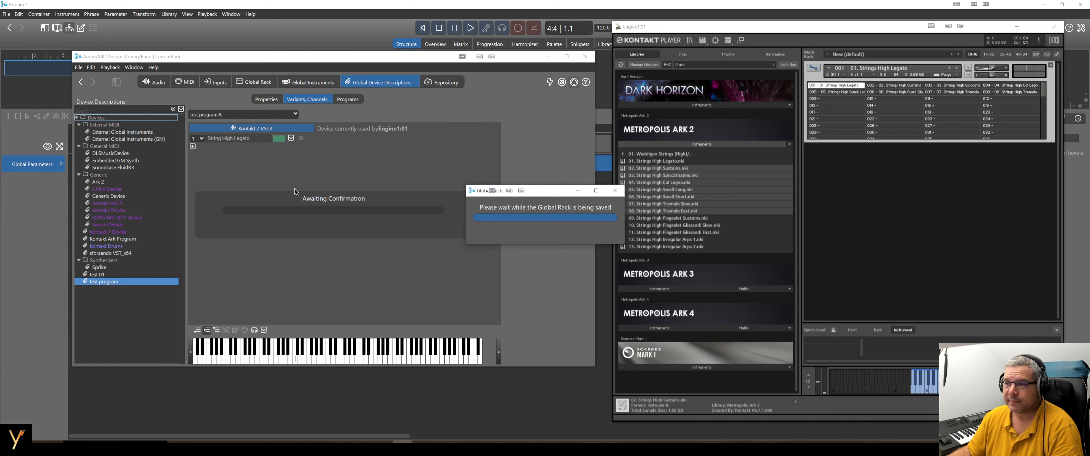
{"action": "right_click", "coordinate": [110, 189]}
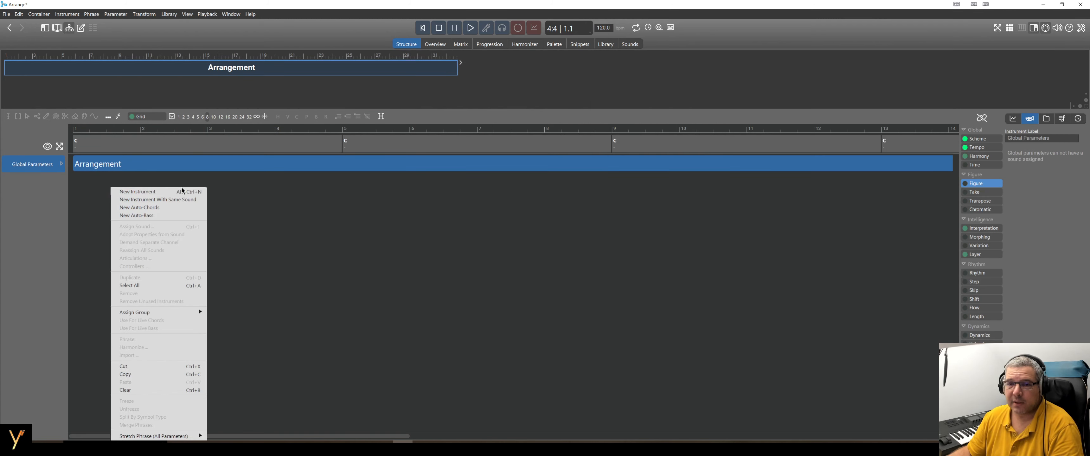
{"action": "left_click", "coordinate": [171, 194]}
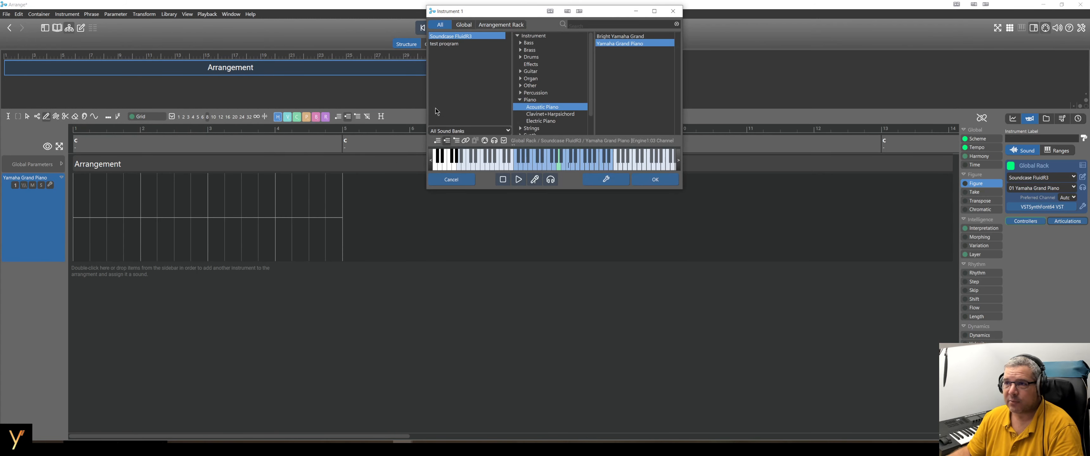
{"action": "left_click", "coordinate": [453, 45]}
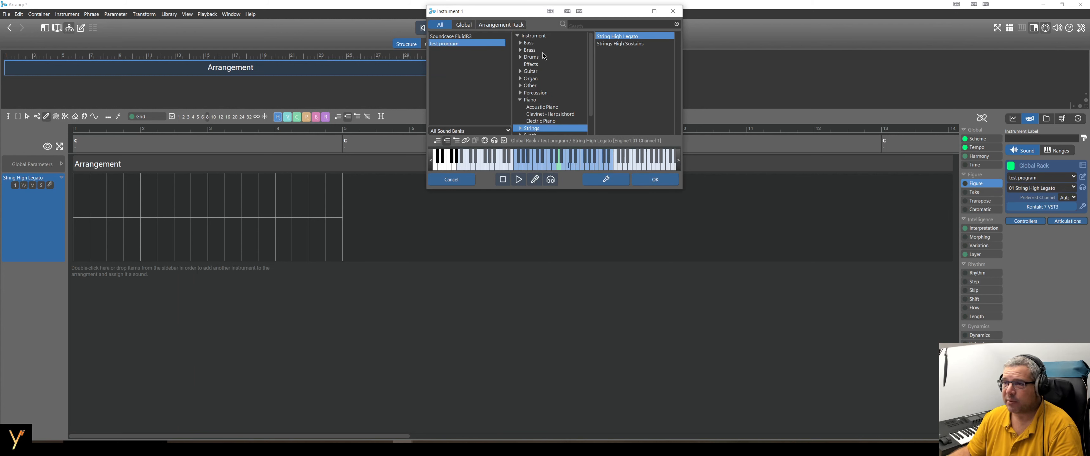
{"action": "left_click", "coordinate": [620, 37]}
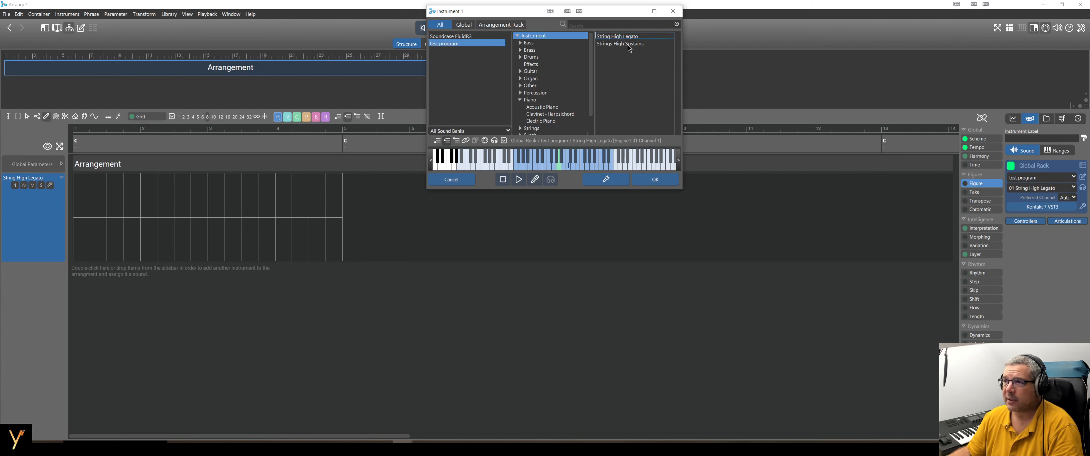
{"action": "left_click", "coordinate": [631, 37]}
{"action": "left_click", "coordinate": [658, 183]}
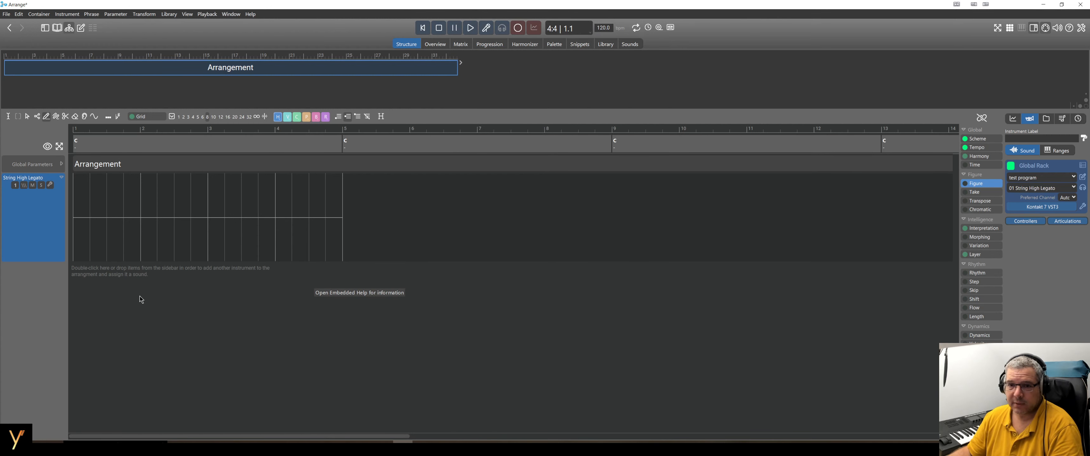
Try to add a second instrument to the arrangement with a sound from the test program device
{"action": "right_click", "coordinate": [129, 298]}
{"action": "left_click", "coordinate": [202, 196]}
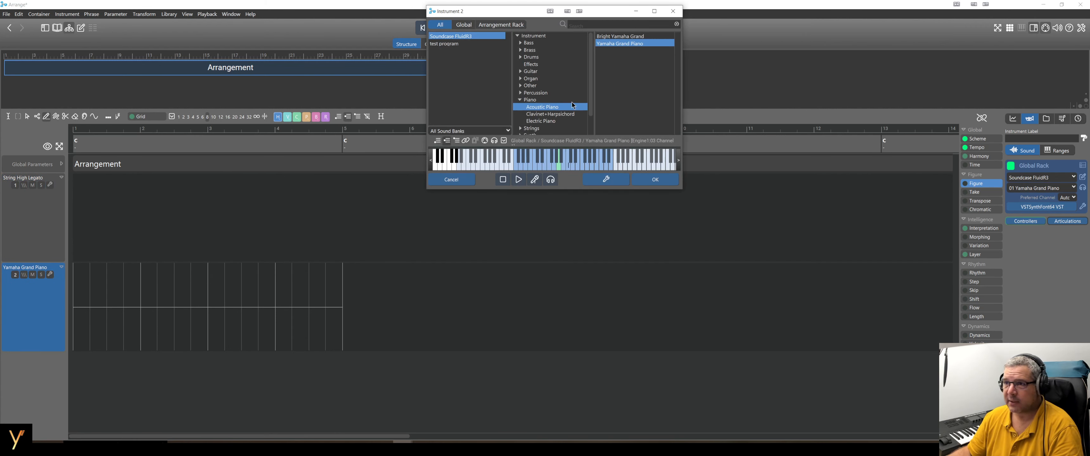
{"action": "left_click", "coordinate": [449, 43]}
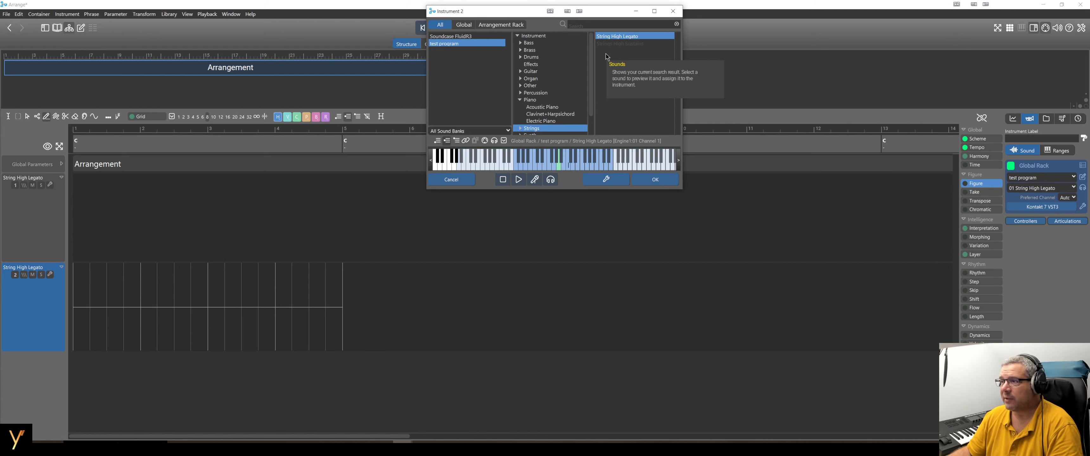
{"action": "left_click", "coordinate": [674, 12]}
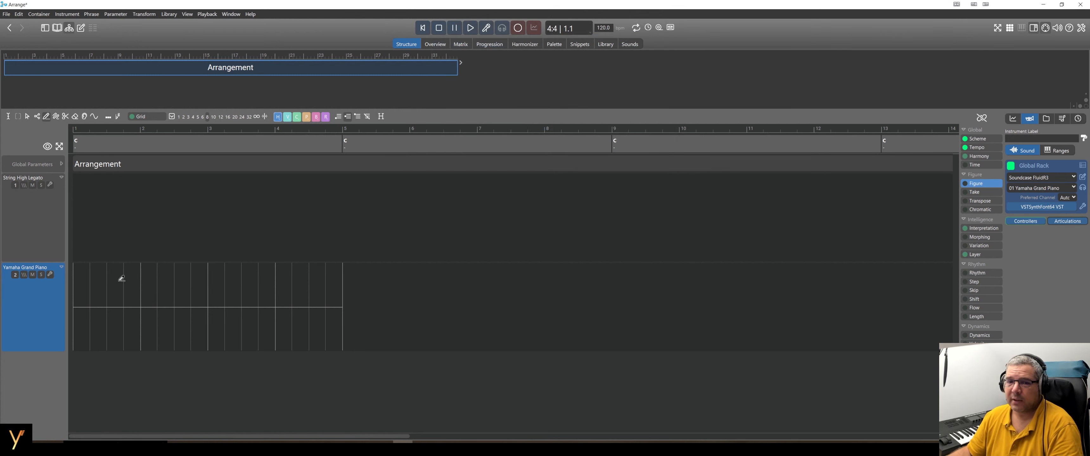
Remove the Yamaha Grand Piano instrument from the entire arrangement
{"action": "right_click", "coordinate": [51, 292]}
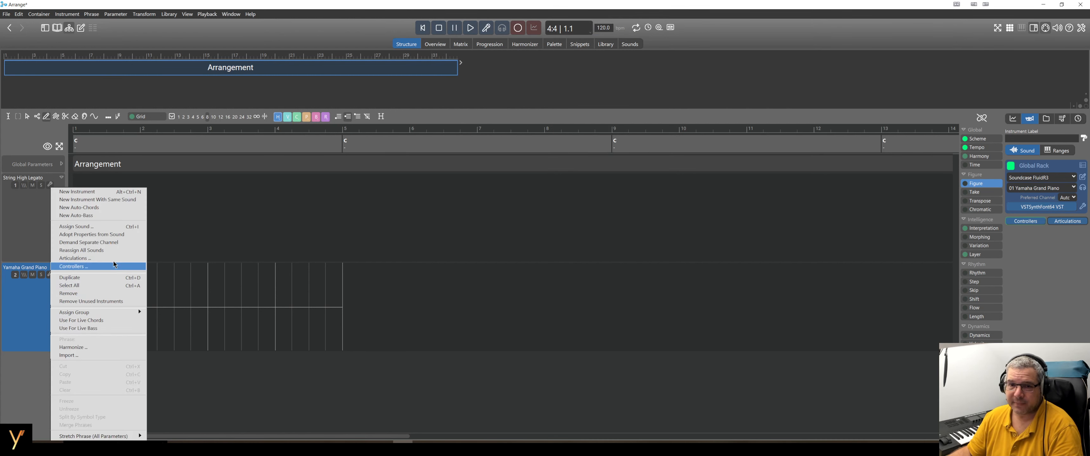
{"action": "left_click", "coordinate": [24, 307]}
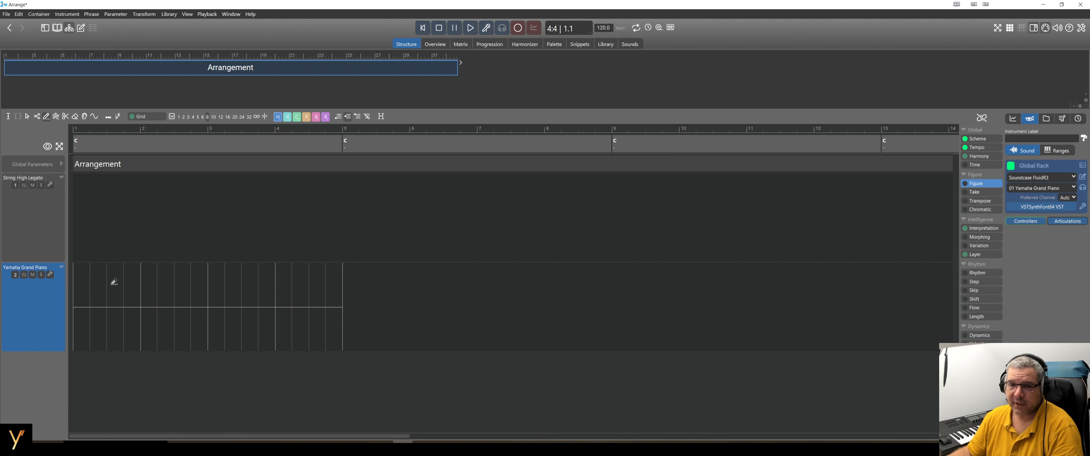
{"action": "right_click", "coordinate": [82, 273]}
{"action": "left_click", "coordinate": [58, 291]}
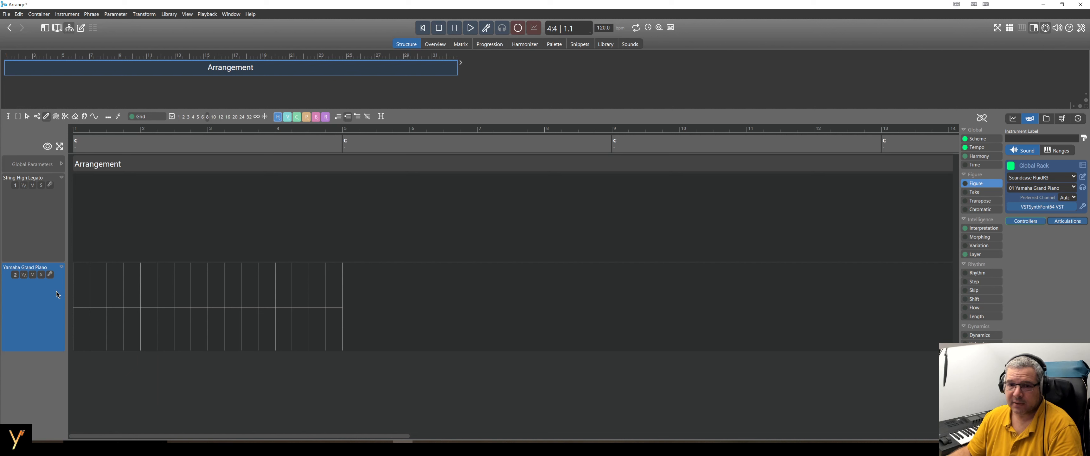
{"action": "right_click", "coordinate": [56, 291]}
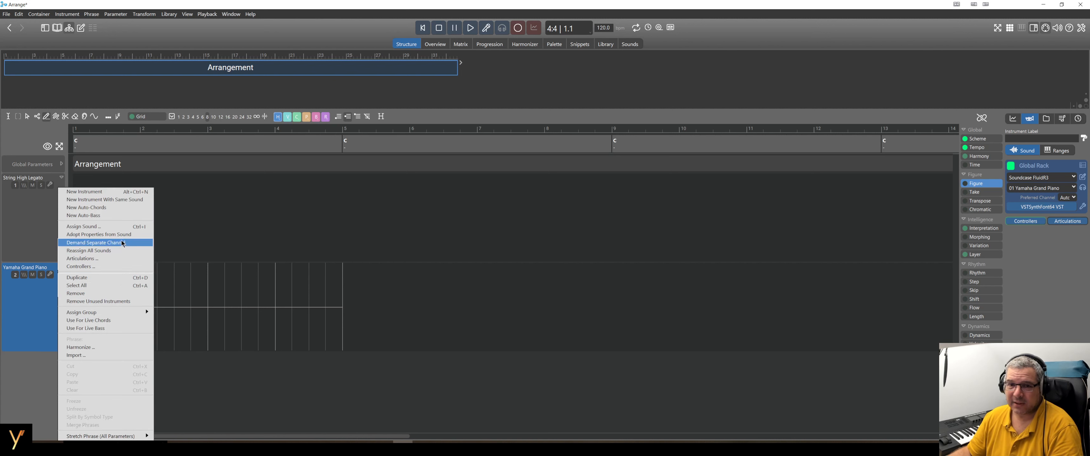
{"action": "left_click", "coordinate": [112, 295]}
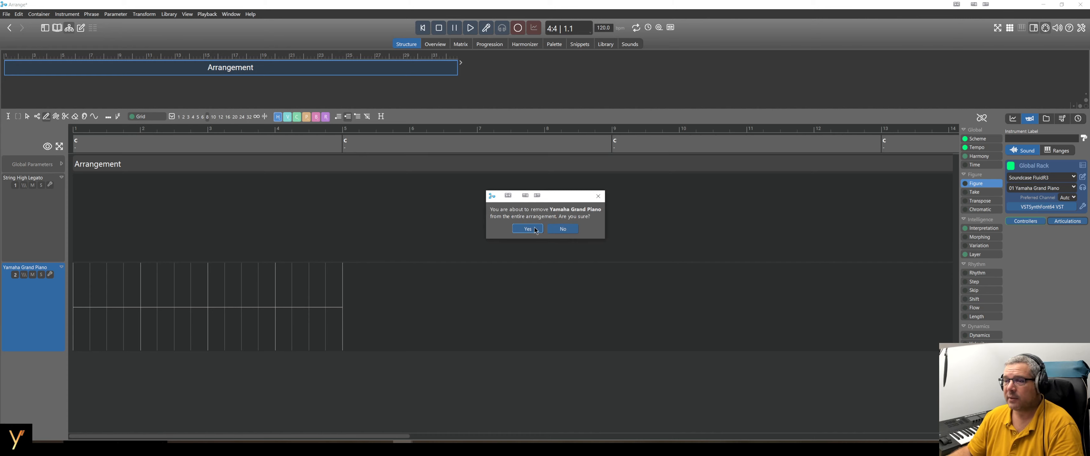
{"action": "left_click", "coordinate": [522, 228]}
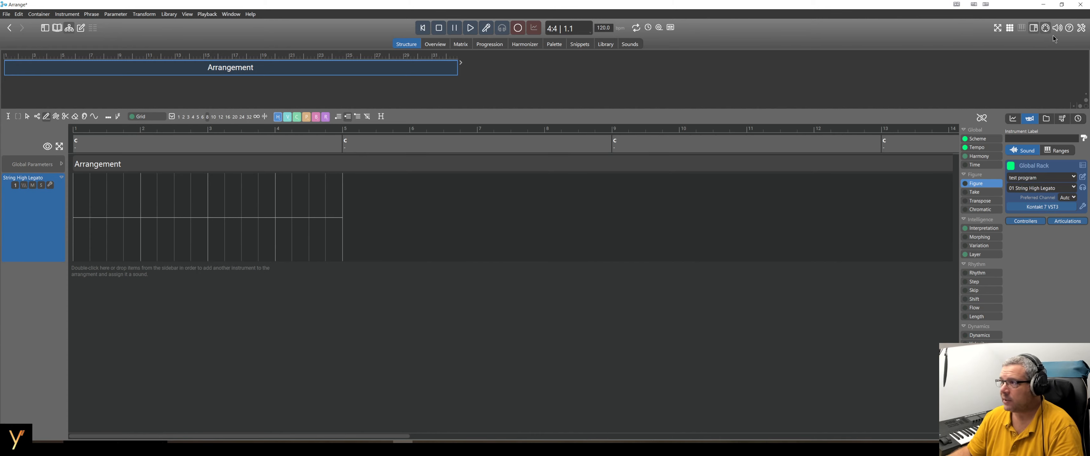
Reopen the Audio/MIDI setup, switch to the Kontakt player and add a second instrument bank with its slot list expanded
{"action": "left_click", "coordinate": [1082, 28]}
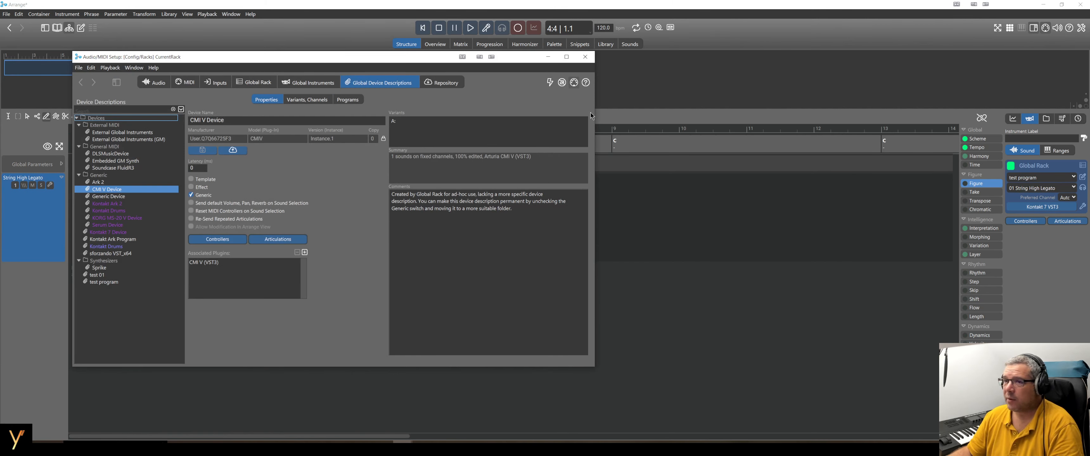
{"action": "left_click", "coordinate": [481, 449]}
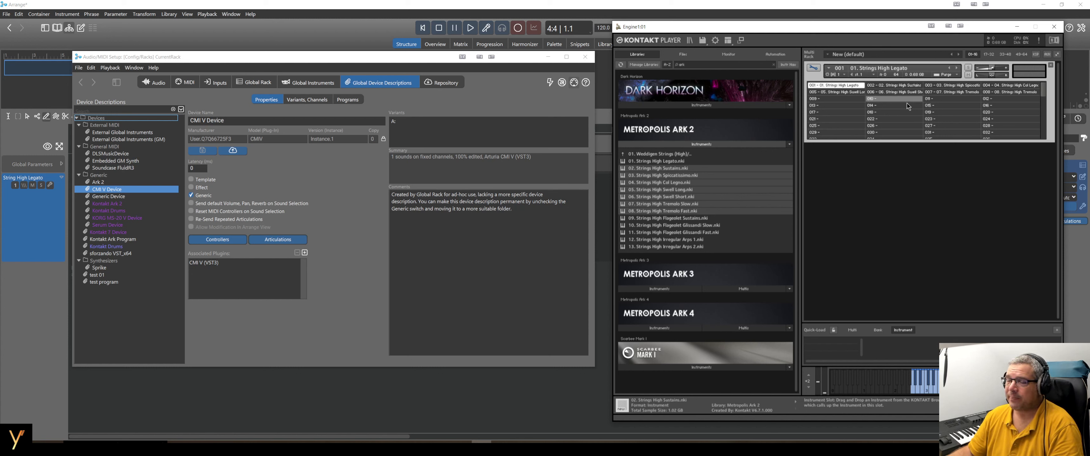
{"action": "left_click", "coordinate": [704, 41]}
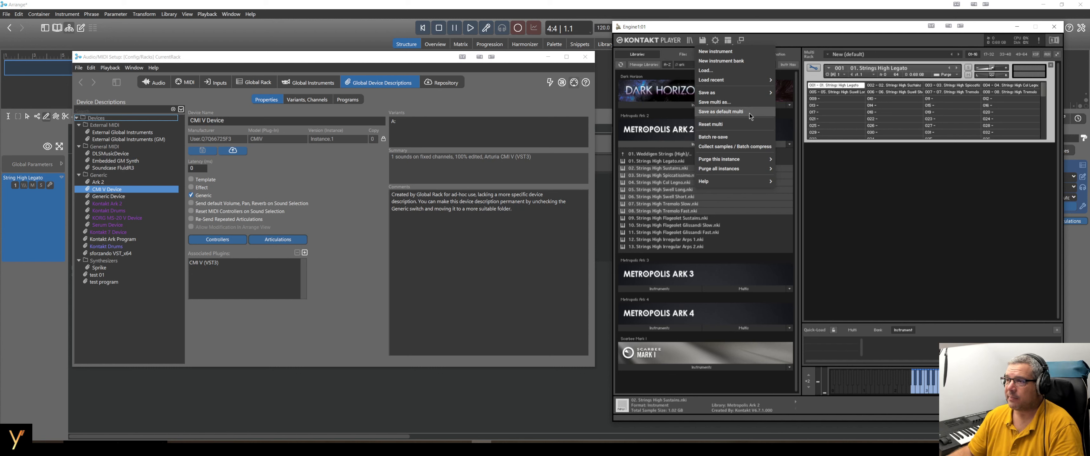
{"action": "left_click", "coordinate": [749, 62]}
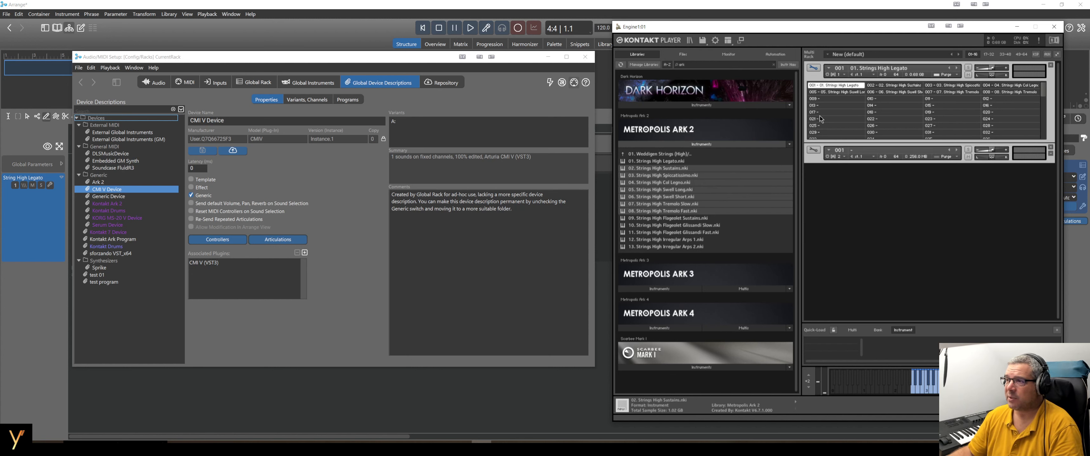
{"action": "left_click", "coordinate": [817, 152]}
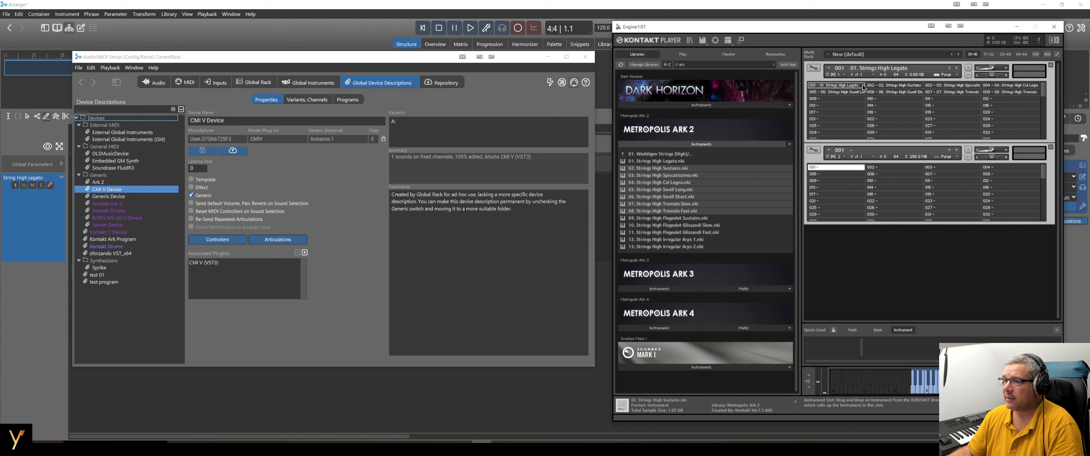
Load Metropolis Ark 2 patches 01 Strings High Legato through 08 Strings High Tremolo Fast into the second bank, starting at slot 001
{"action": "left_click", "coordinate": [683, 163]}
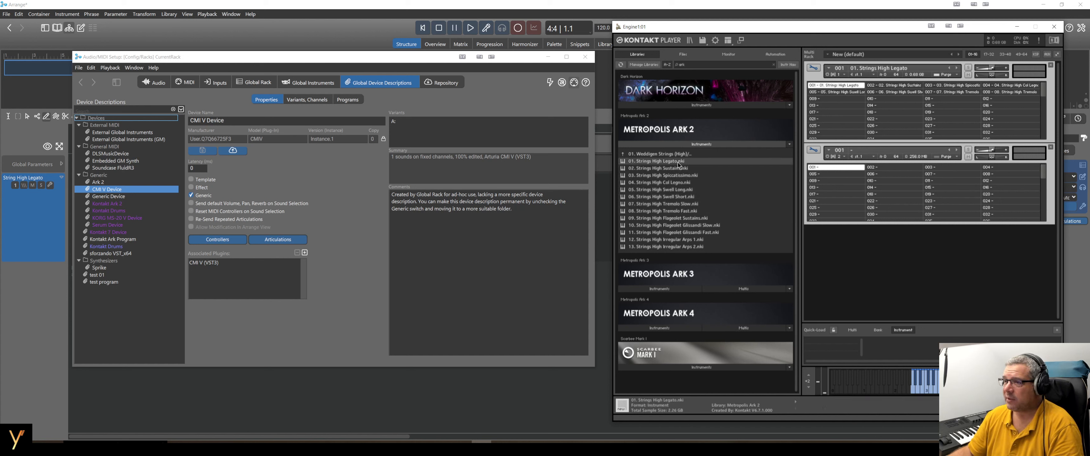
{"action": "left_click", "coordinate": [680, 212], "text": "shift"}
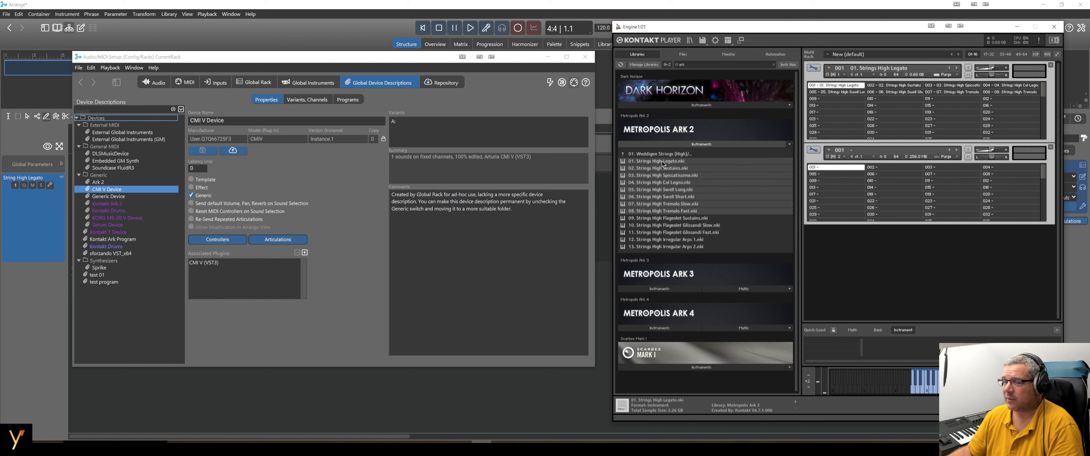
{"action": "left_click_drag", "start_coordinate": [669, 161], "coordinate": [837, 170]}
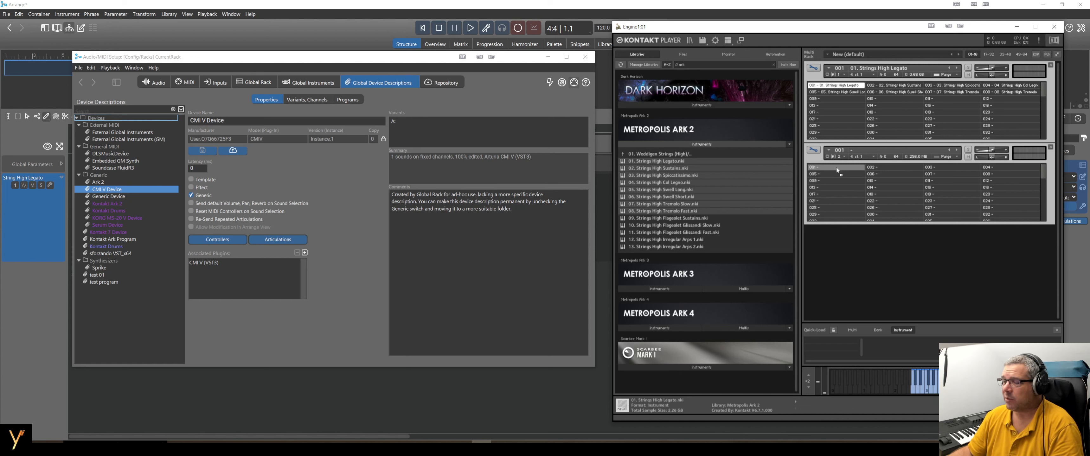
{"action": "left_click_drag", "start_coordinate": [837, 170], "coordinate": [840, 169]}
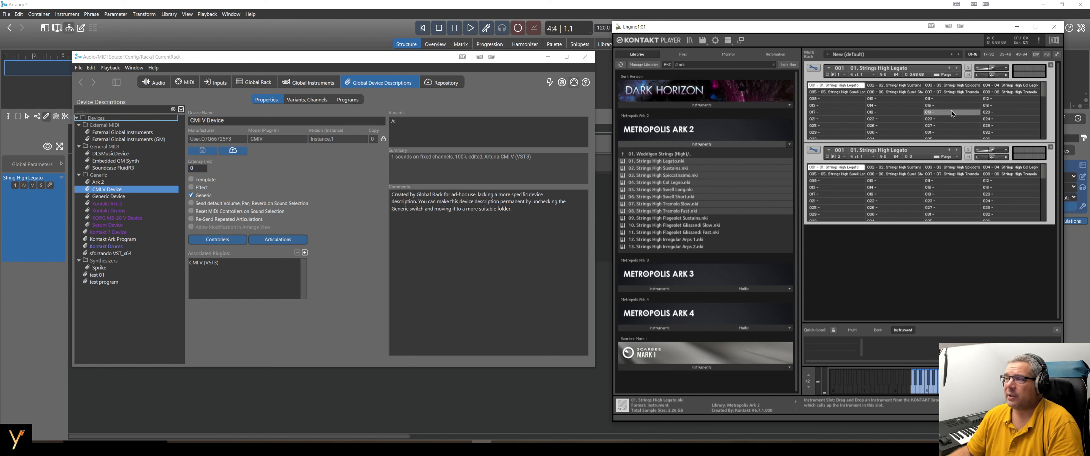
{"action": "left_click", "coordinate": [704, 41]}
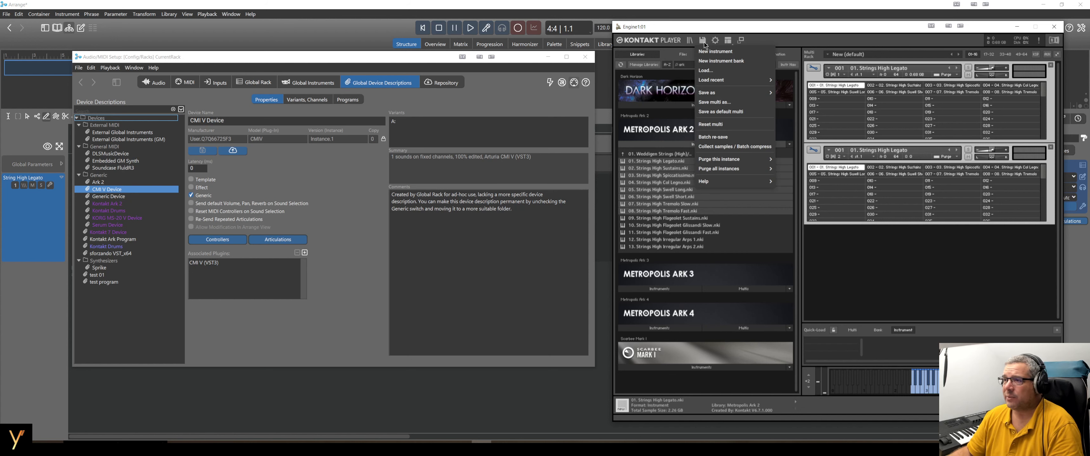
{"action": "mouse_move", "coordinate": [737, 95]}
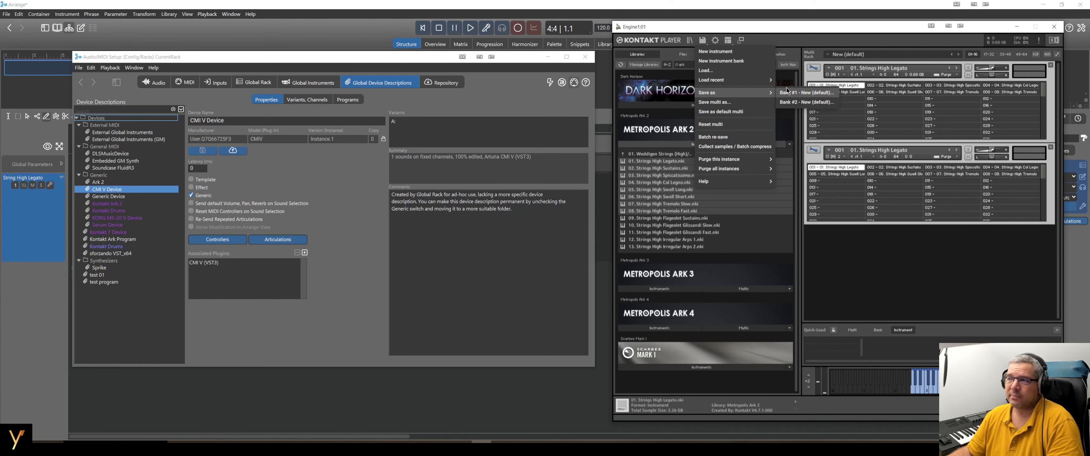
{"action": "mouse_move", "coordinate": [728, 160]}
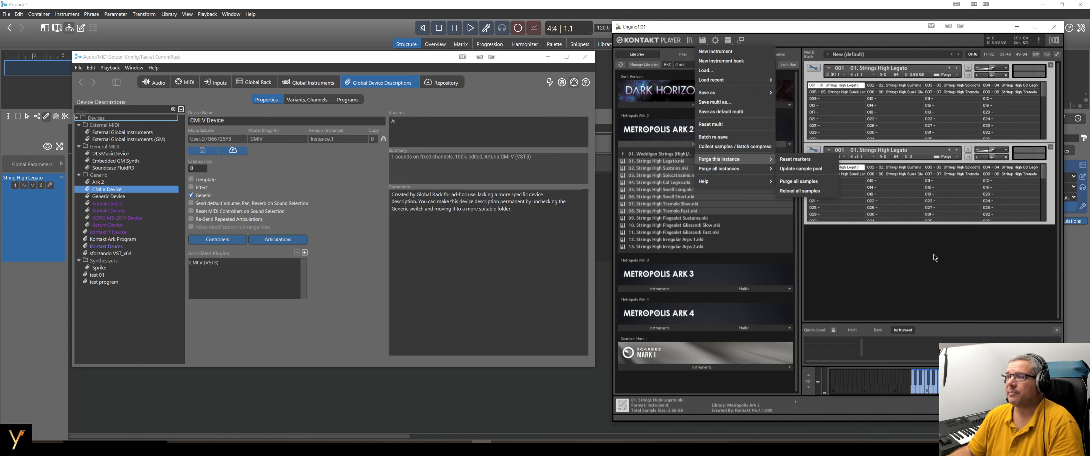
{"action": "left_click", "coordinate": [910, 254]}
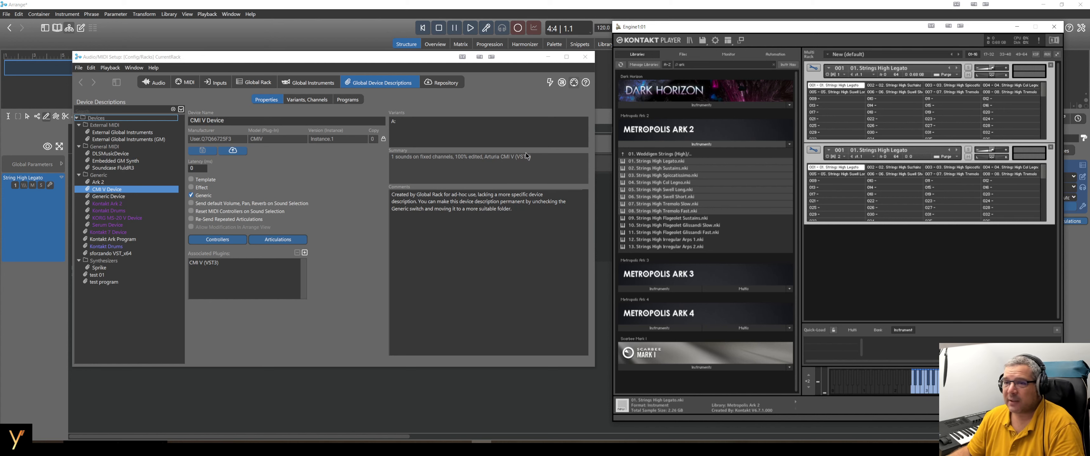
{"action": "left_click", "coordinate": [321, 100]}
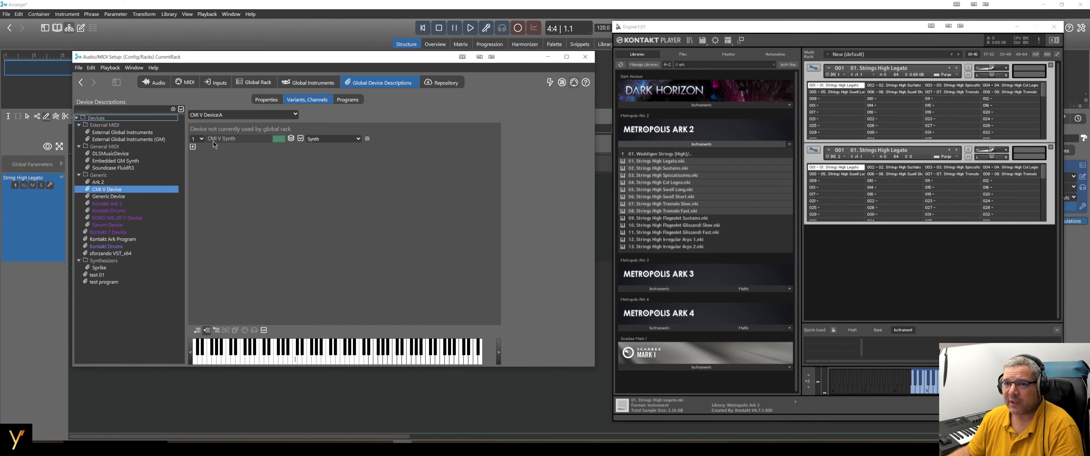
{"action": "left_click", "coordinate": [193, 148]}
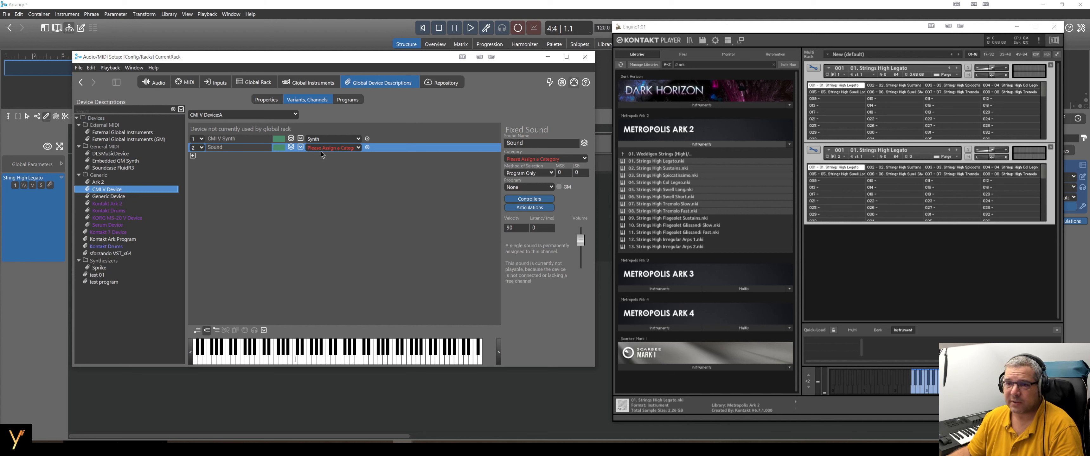
{"action": "left_click", "coordinate": [338, 140]}
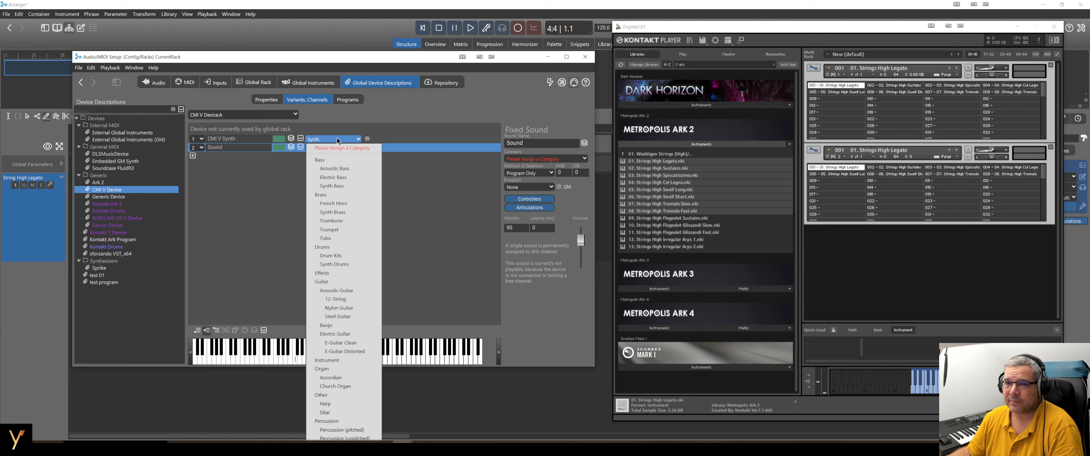
{"action": "left_click", "coordinate": [247, 135]}
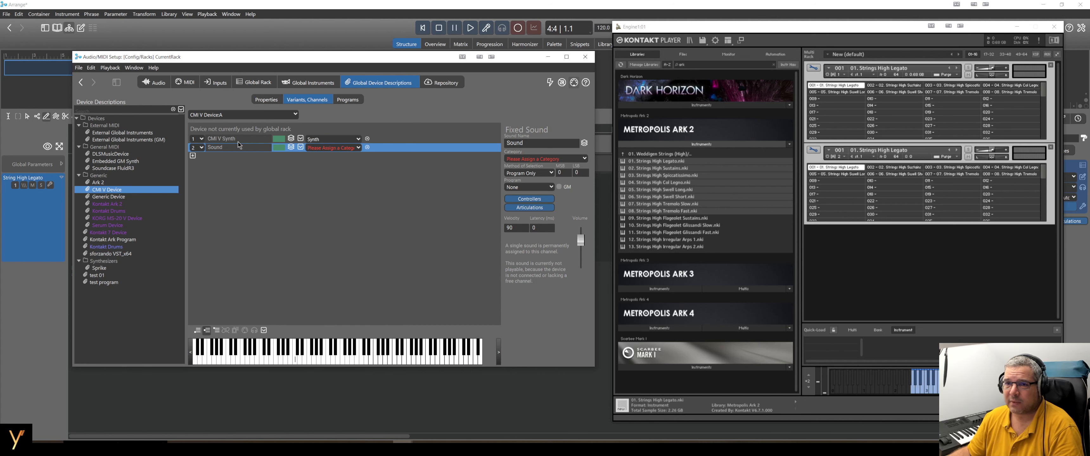
{"action": "left_click", "coordinate": [240, 140]}
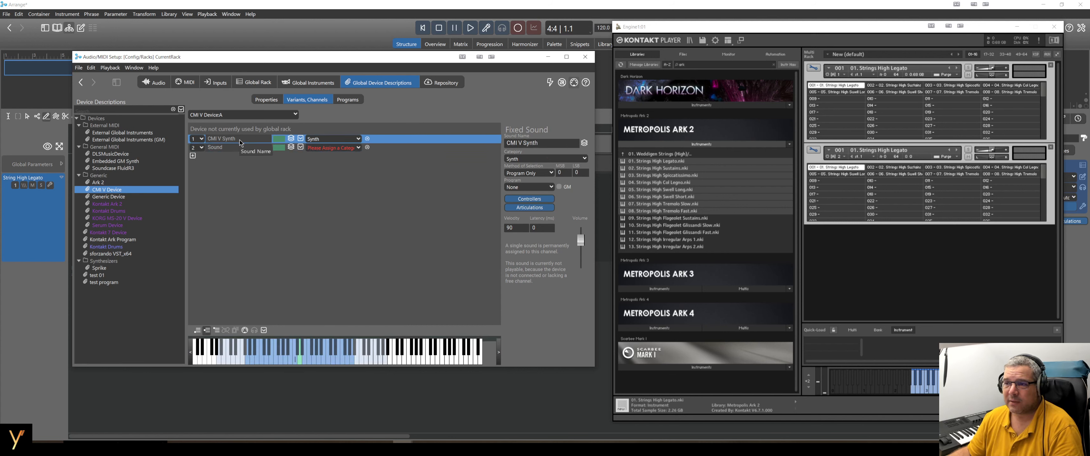
{"action": "left_click", "coordinate": [245, 148]}
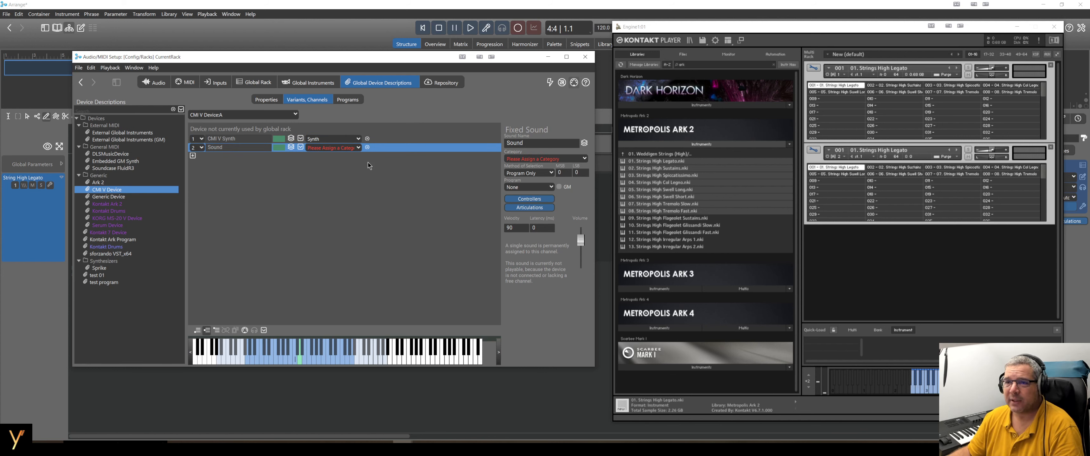
{"action": "left_click", "coordinate": [367, 147]}
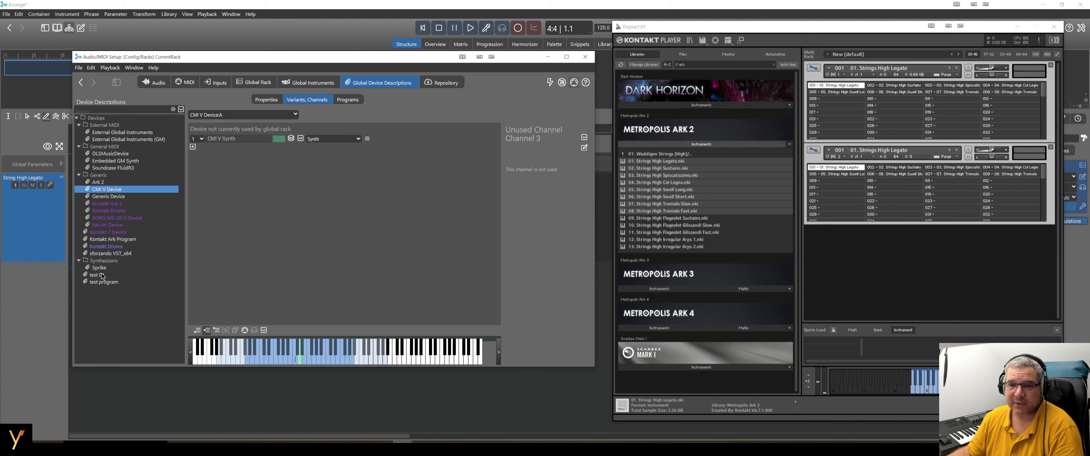
Add channel 2 as a dynamic channel to the test program device
{"action": "left_click", "coordinate": [115, 283]}
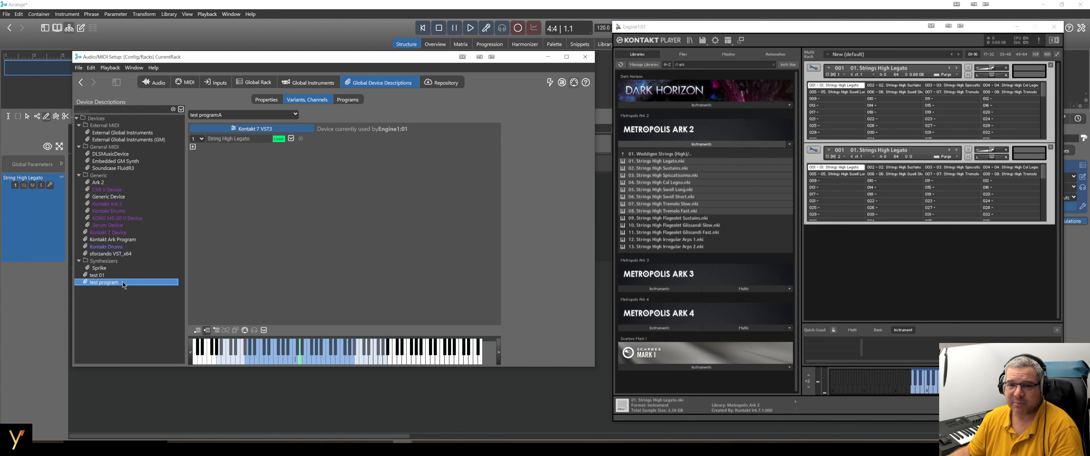
{"action": "left_click", "coordinate": [193, 147]}
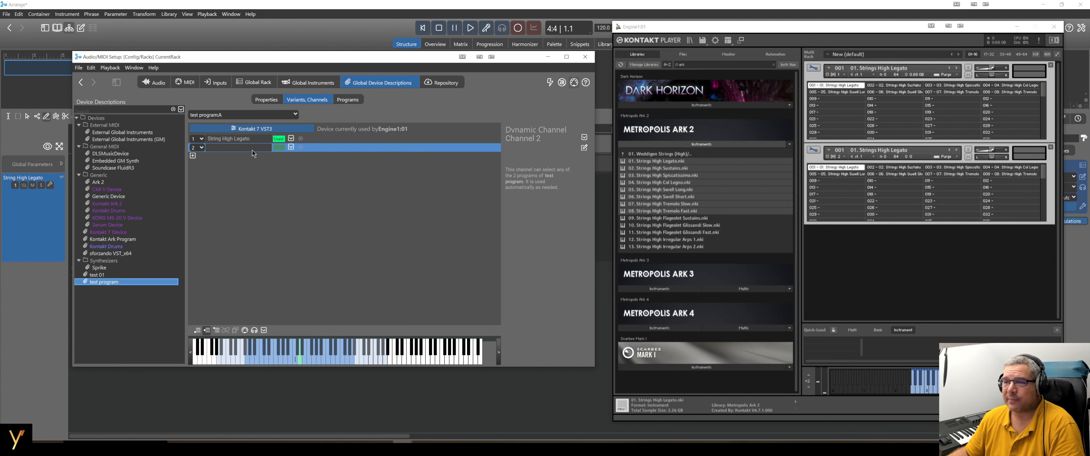
Check the preferred channel and program settings of the test program device's two sounds, and close the Audio/MIDI setup
{"action": "left_click", "coordinate": [349, 100]}
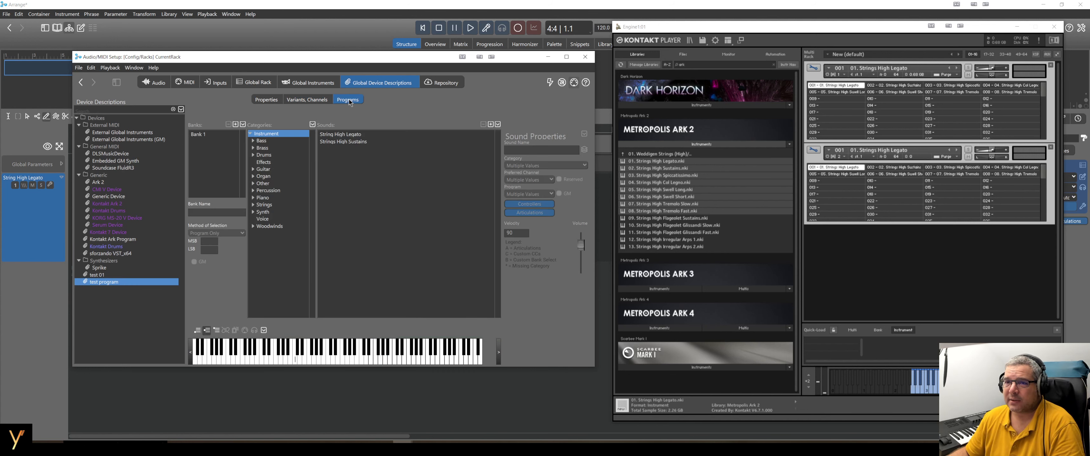
{"action": "left_click", "coordinate": [357, 135]}
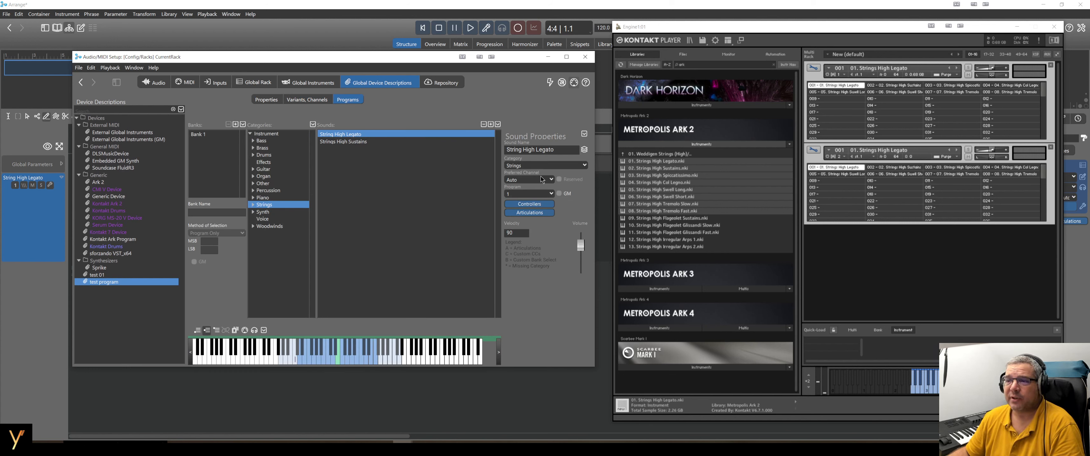
{"action": "mouse_move", "coordinate": [542, 181]}
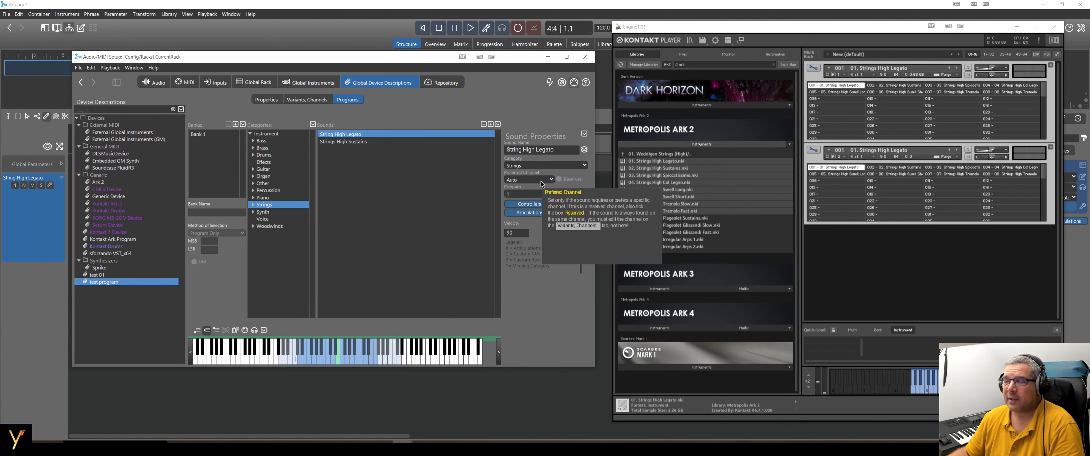
{"action": "mouse_move", "coordinate": [478, 176]}
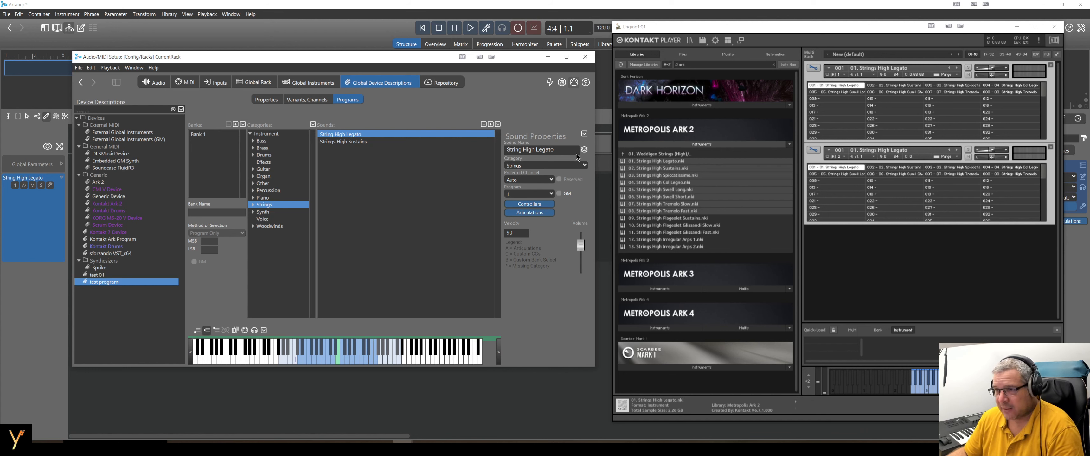
{"action": "left_click", "coordinate": [354, 143]}
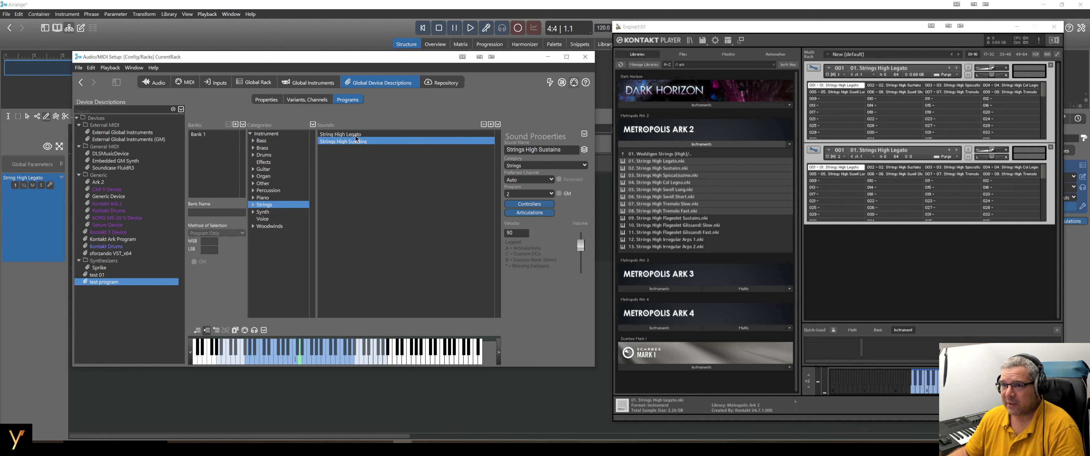
{"action": "left_click", "coordinate": [355, 135]}
{"action": "left_click", "coordinate": [307, 100]}
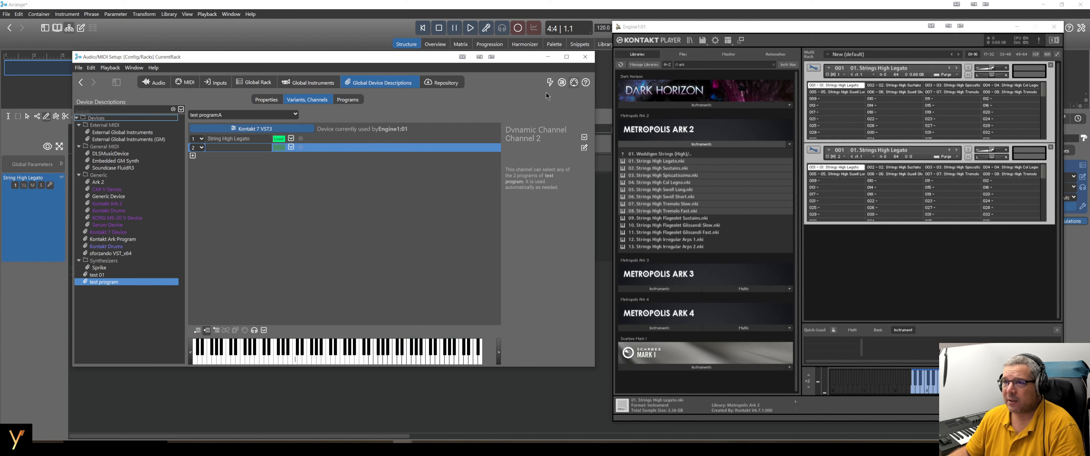
{"action": "left_click", "coordinate": [591, 60]}
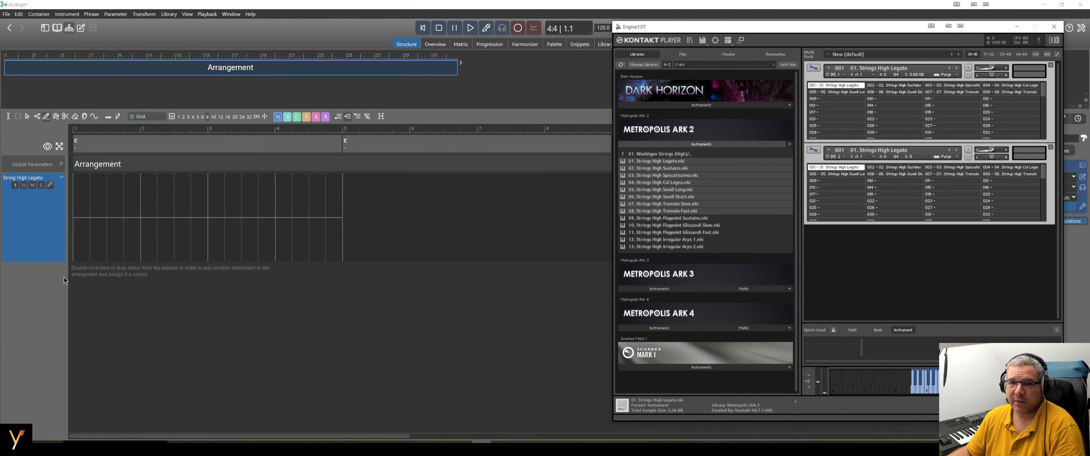
Add a second instrument to the arrangement and assign it the Strings High Sustains sound from the test program bank
{"action": "right_click", "coordinate": [99, 298]}
{"action": "left_click", "coordinate": [176, 195]}
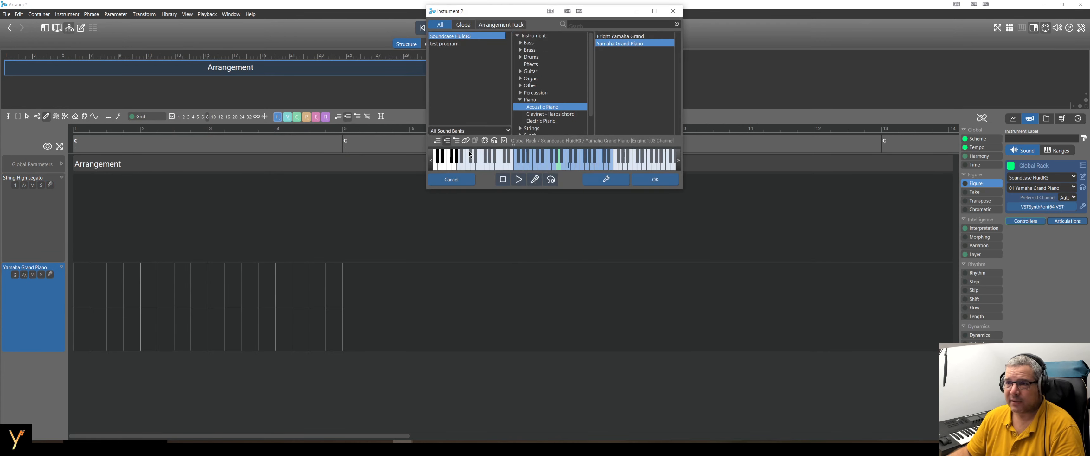
{"action": "left_click", "coordinate": [474, 43]}
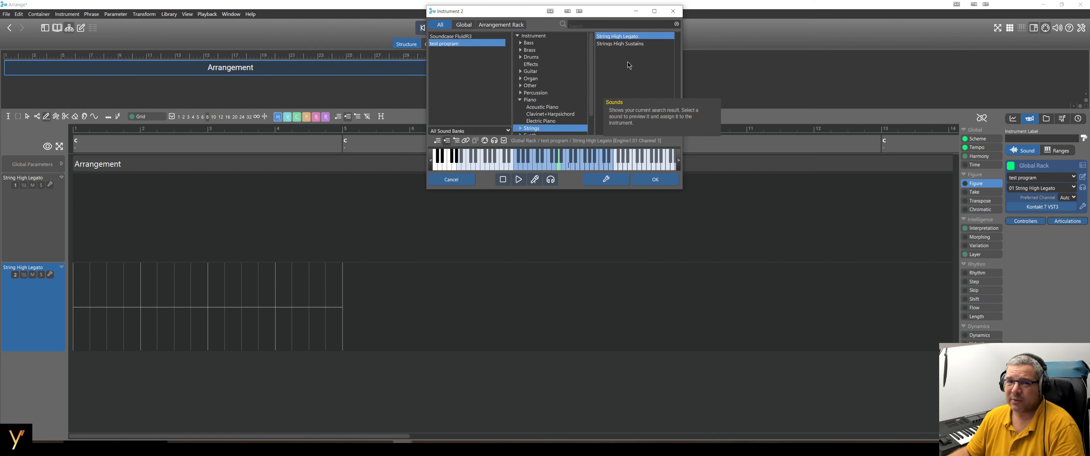
{"action": "left_click", "coordinate": [630, 46]}
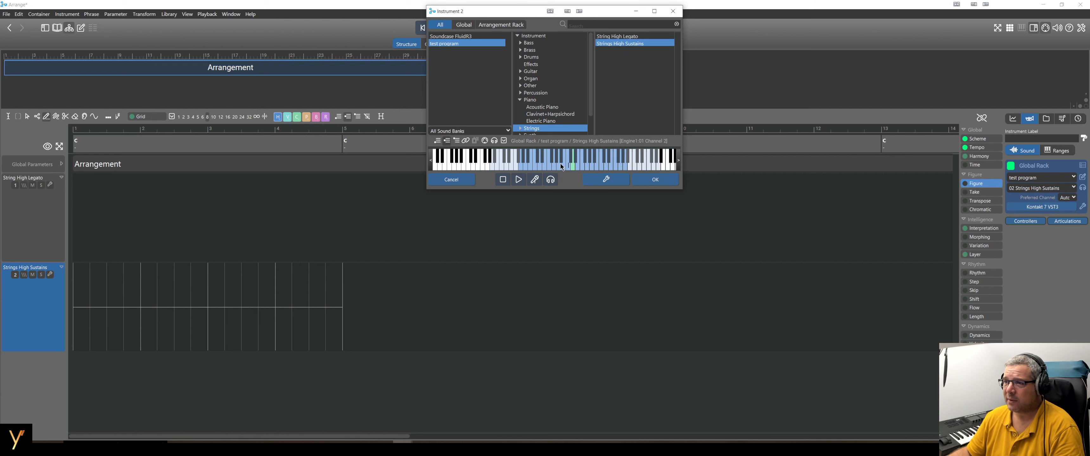
{"action": "left_click", "coordinate": [646, 183]}
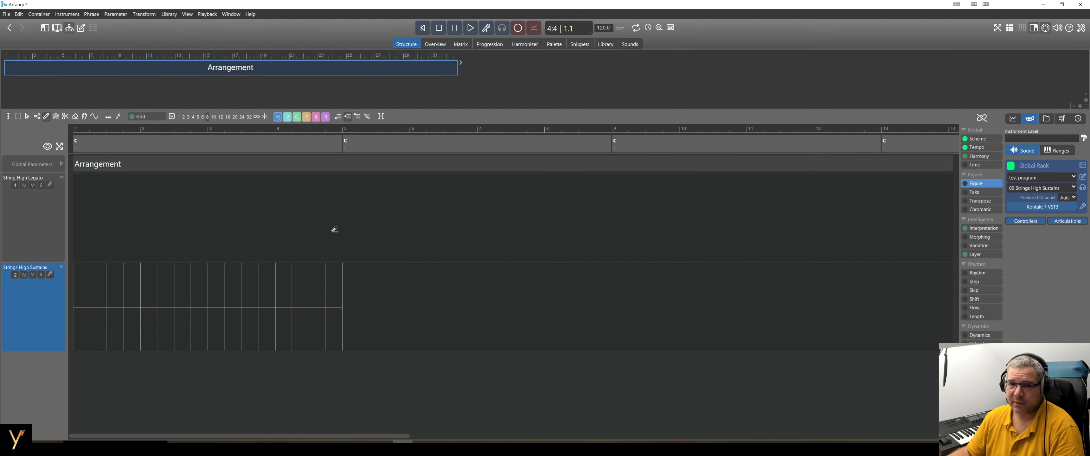
Draw a descending phrase across bars 1 to 4 of Strings High Sustains and a rising phrase in String High Legato
{"action": "mouse_move", "coordinate": [78, 275]}
{"action": "left_mouse_down"}
{"action": "mouse_move", "coordinate": [173, 304]}
{"action": "mouse_move", "coordinate": [310, 324]}
{"action": "left_mouse_up"}
{"action": "key", "text": "space"}
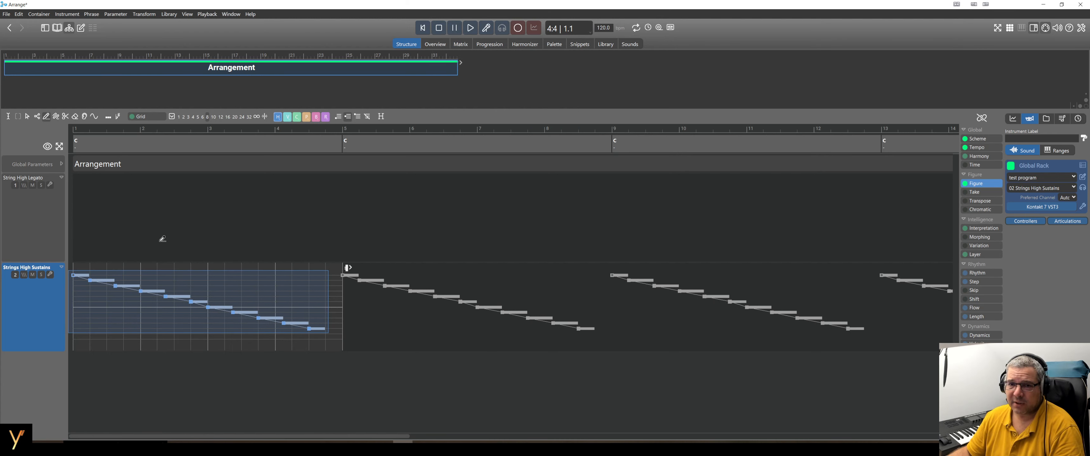
{"action": "mouse_move", "coordinate": [124, 229]}
{"action": "left_mouse_down"}
{"action": "mouse_move", "coordinate": [247, 209]}
{"action": "mouse_move", "coordinate": [293, 184]}
{"action": "left_mouse_up"}
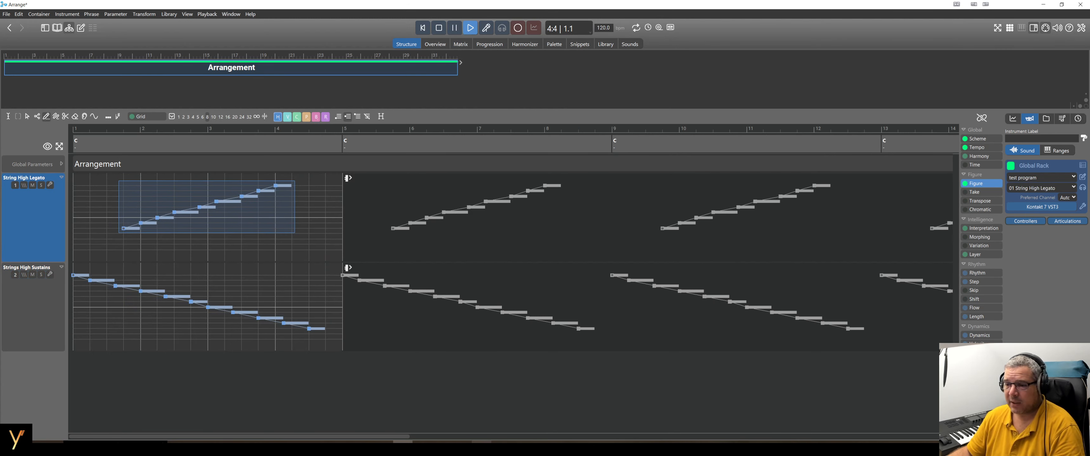
Show the Kontakt player beside the tracks and play the arrangement to check which banks respond to the two instruments
{"action": "left_click", "coordinate": [482, 447]}
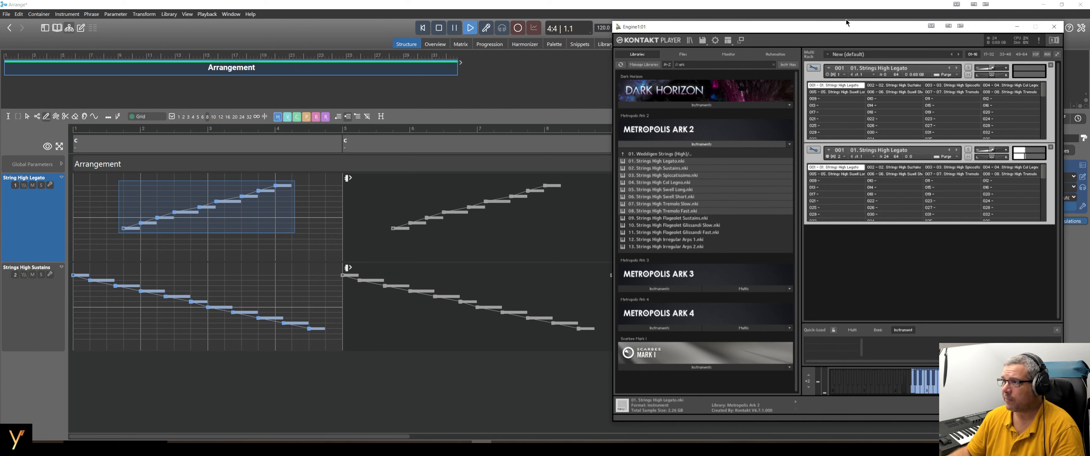
{"action": "left_click_drag", "start_coordinate": [846, 21], "coordinate": [740, 20]}
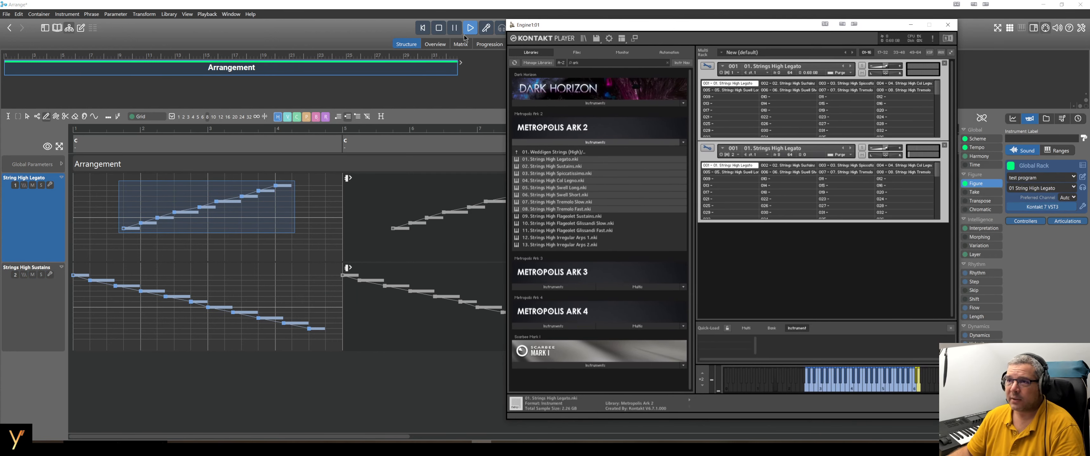
{"action": "left_click", "coordinate": [472, 28]}
{"action": "key", "text": "alt+Tab"}
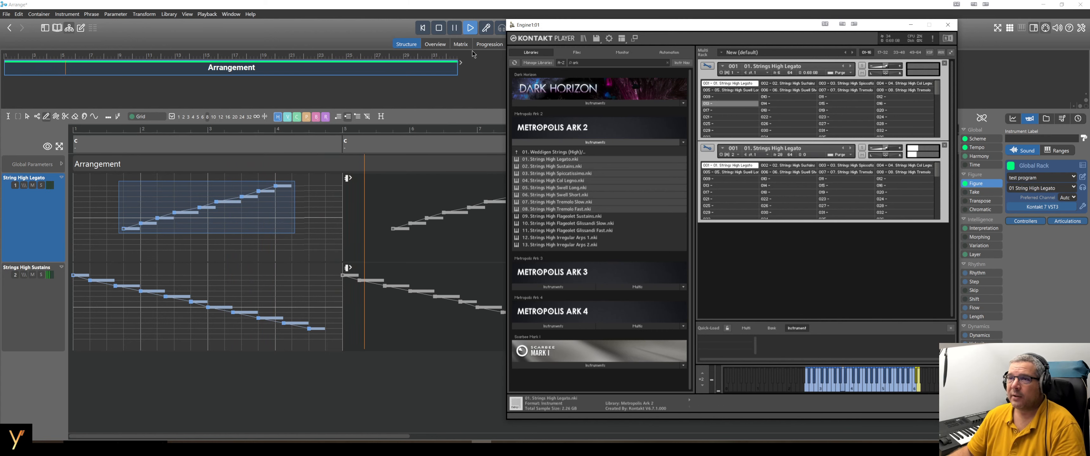
{"action": "left_click", "coordinate": [471, 29]}
{"action": "key", "text": "alt+Tab"}
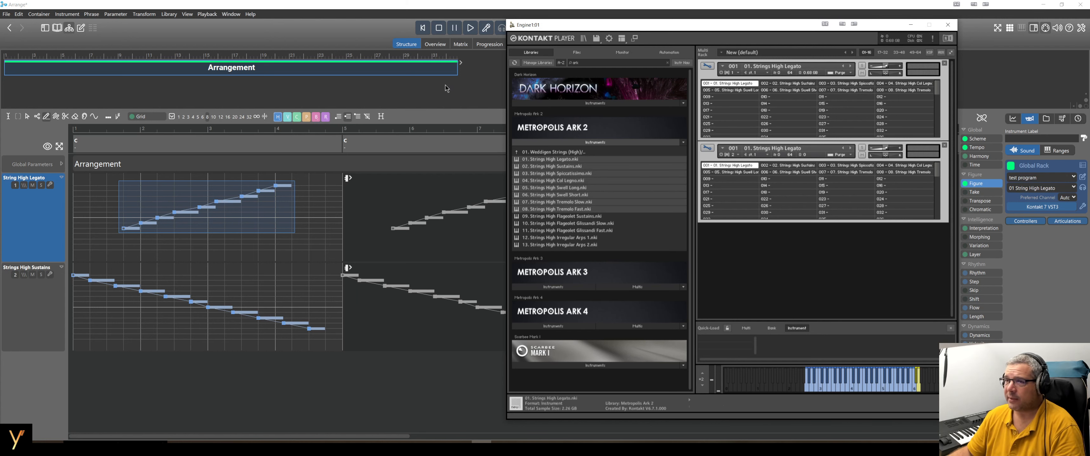
Reopen the Audio/MIDI setup, reposition it and display the variants and channels of the test program device
{"action": "left_click", "coordinate": [361, 32]}
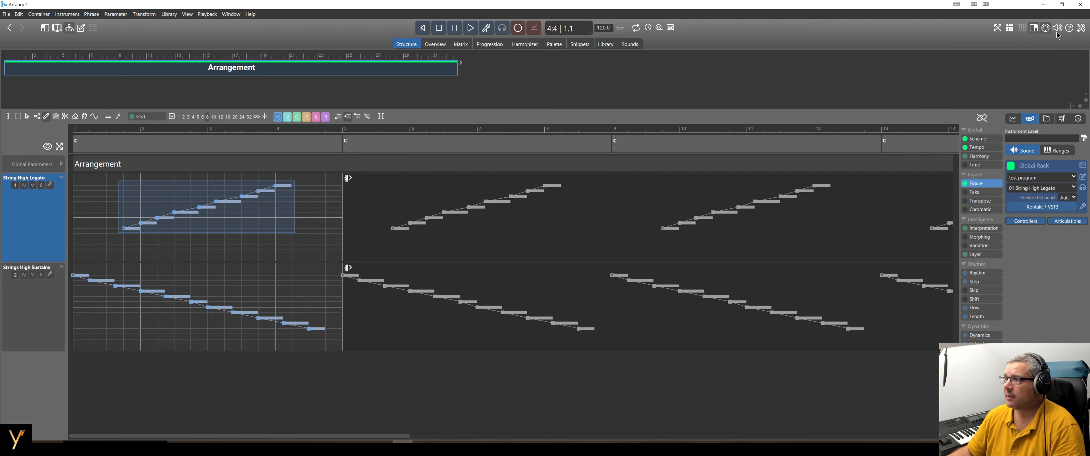
{"action": "left_click", "coordinate": [1085, 28]}
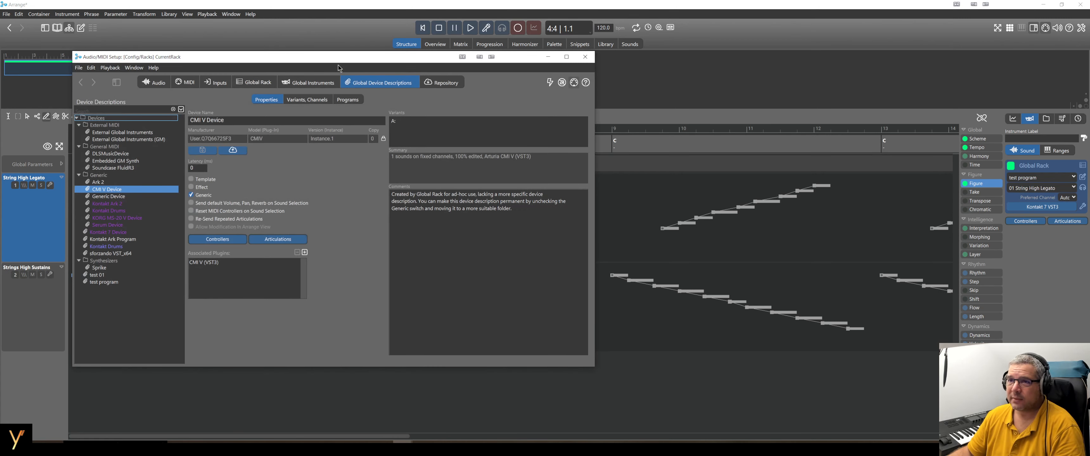
{"action": "left_click_drag", "start_coordinate": [328, 57], "coordinate": [447, 76]}
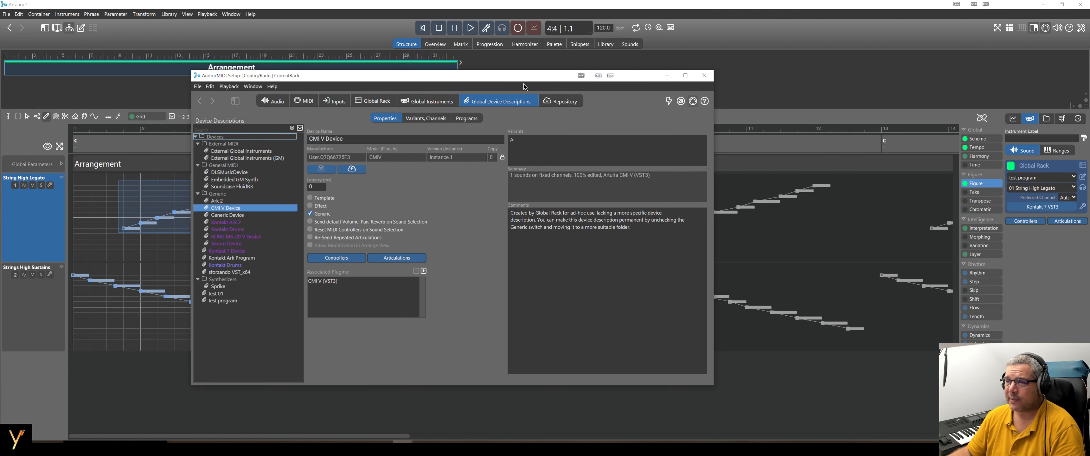
{"action": "left_click", "coordinate": [431, 119]}
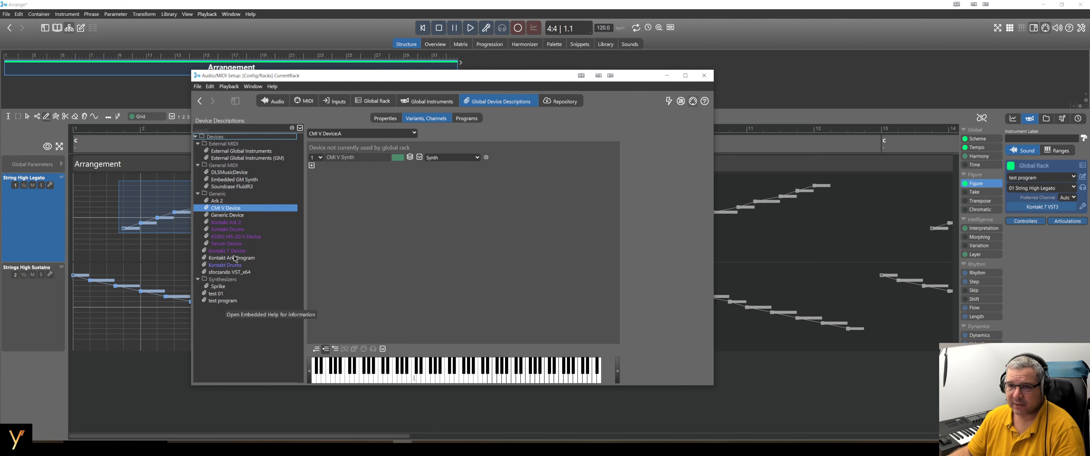
{"action": "left_click", "coordinate": [224, 301]}
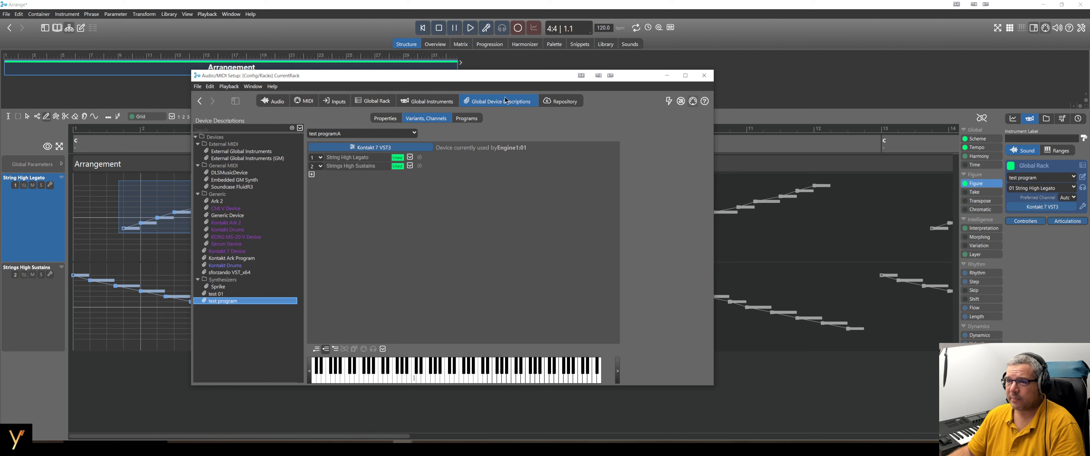
Remove the second instrument bank from the Kontakt player and move the player clear of the Audio/MIDI setup
{"action": "left_click", "coordinate": [481, 447]}
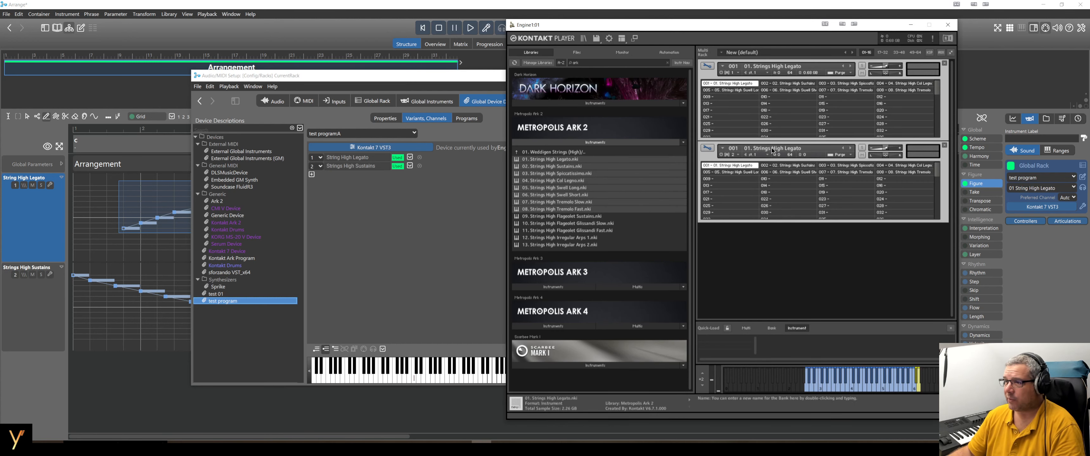
{"action": "left_click", "coordinate": [945, 145]}
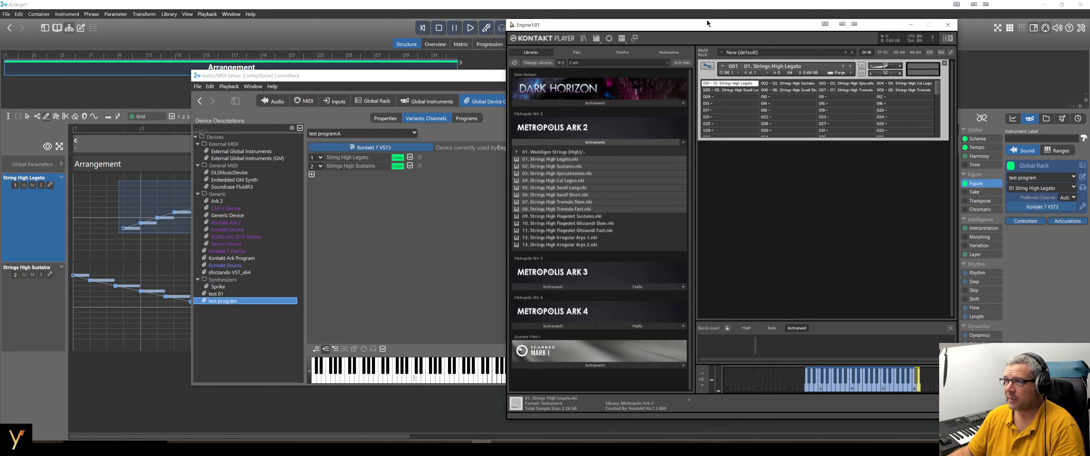
{"action": "left_click_drag", "start_coordinate": [706, 20], "coordinate": [795, 19]}
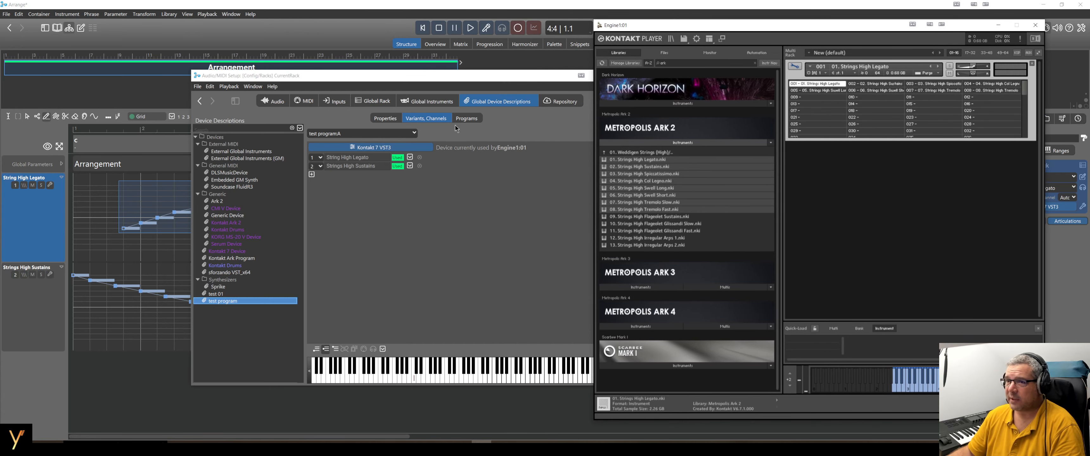
Try to remove channel 2, Strings High Sustains, from the channel list of the test program device
{"action": "left_click", "coordinate": [420, 166]}
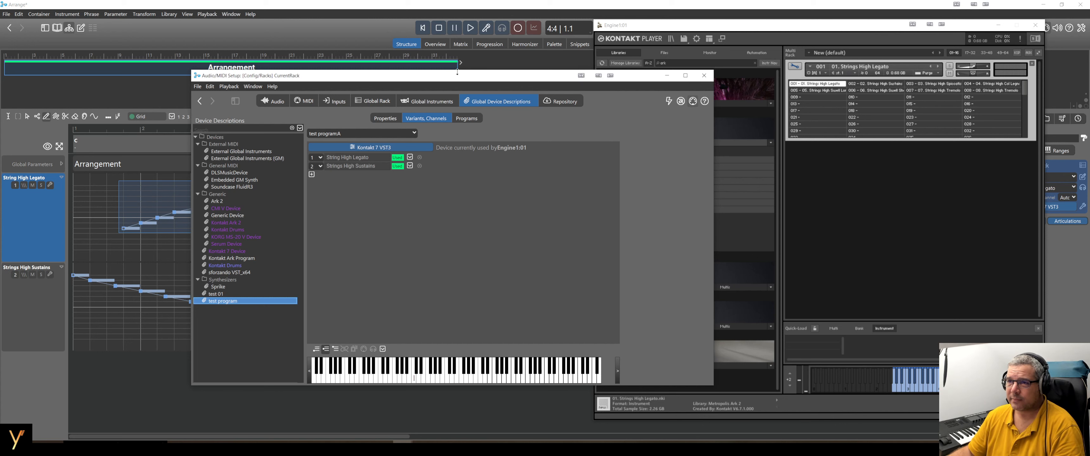
{"action": "left_click_drag", "start_coordinate": [456, 77], "coordinate": [398, 39]}
{"action": "left_click", "coordinate": [310, 132]}
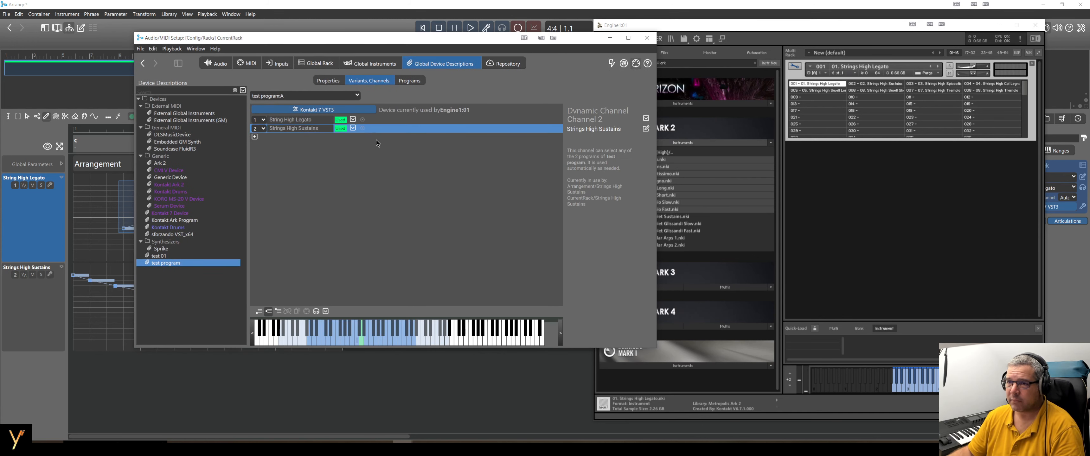
{"action": "right_click", "coordinate": [330, 129]}
{"action": "key", "text": "Escape"}
{"action": "left_click", "coordinate": [410, 80]}
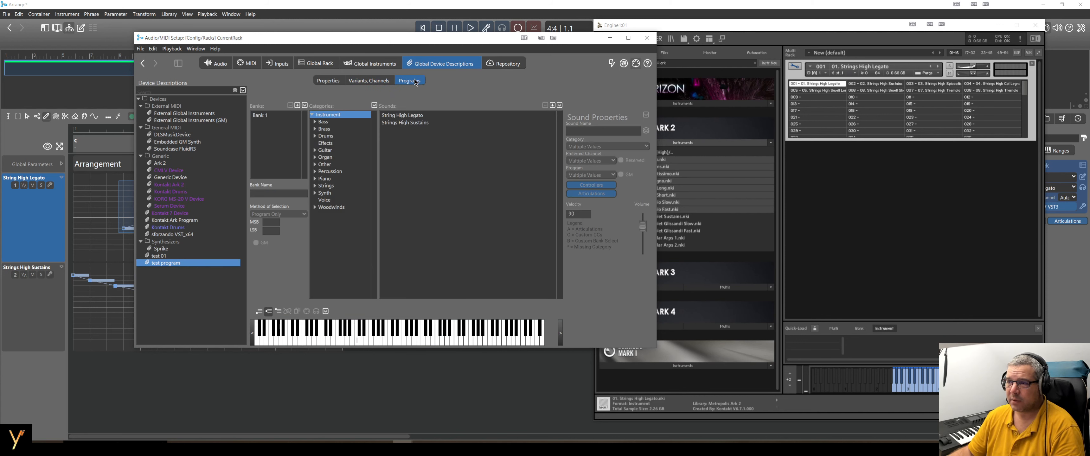
{"action": "left_click", "coordinate": [380, 82]}
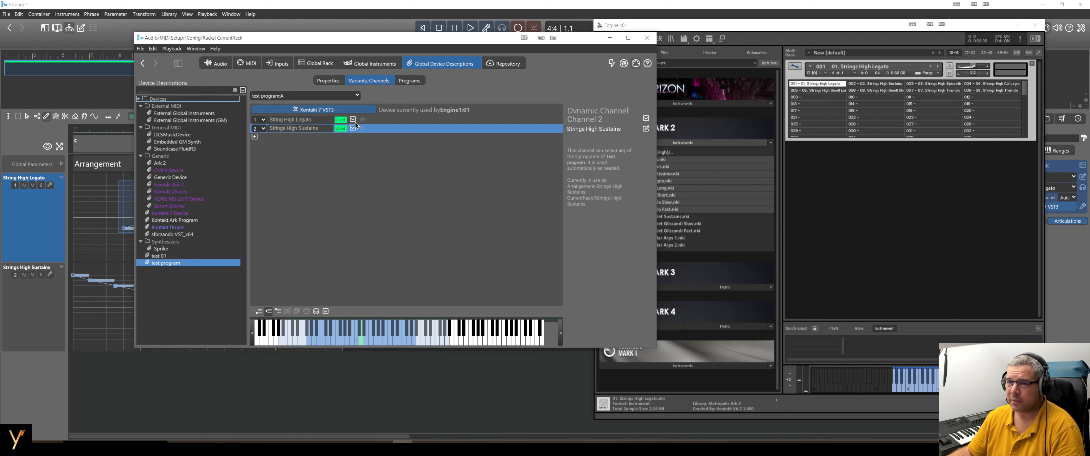
{"action": "right_click", "coordinate": [351, 131]}
{"action": "key", "text": "Escape"}
{"action": "left_click", "coordinate": [263, 129]}
{"action": "left_click", "coordinate": [344, 156]}
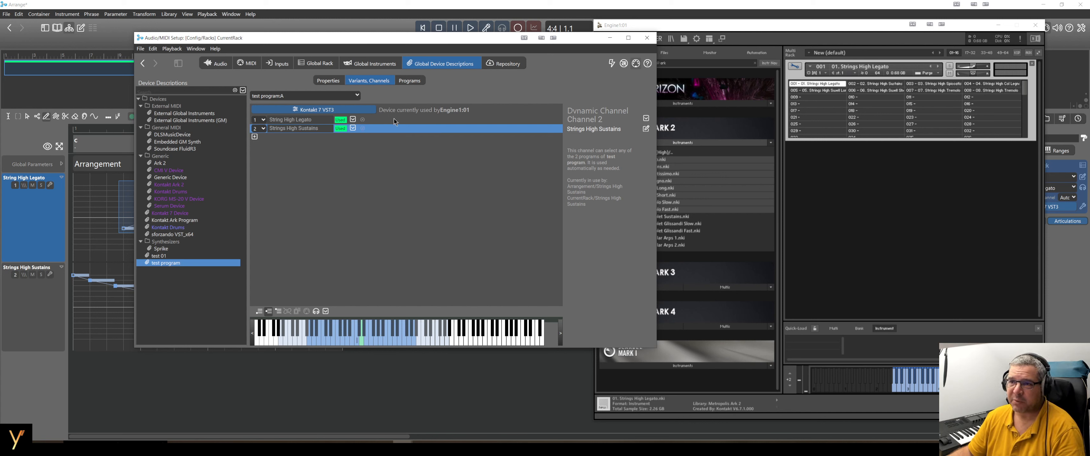
Compare the program list of the test program device with its channel assignments
{"action": "left_click", "coordinate": [407, 82]}
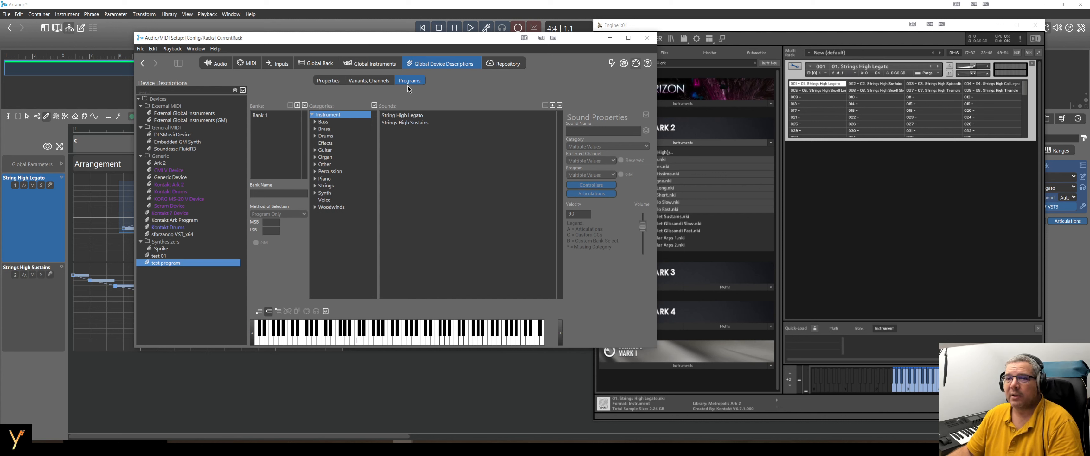
{"action": "left_click", "coordinate": [375, 81]}
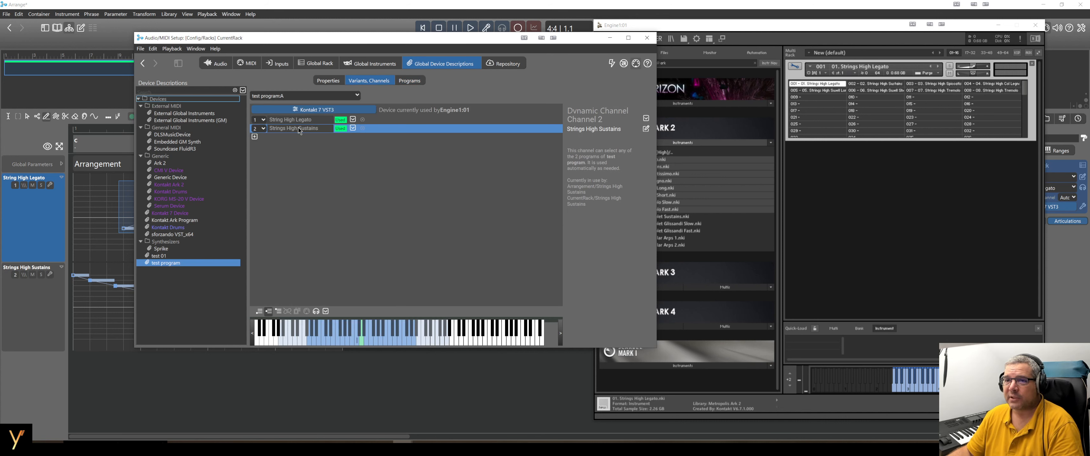
{"action": "left_click", "coordinate": [406, 82]}
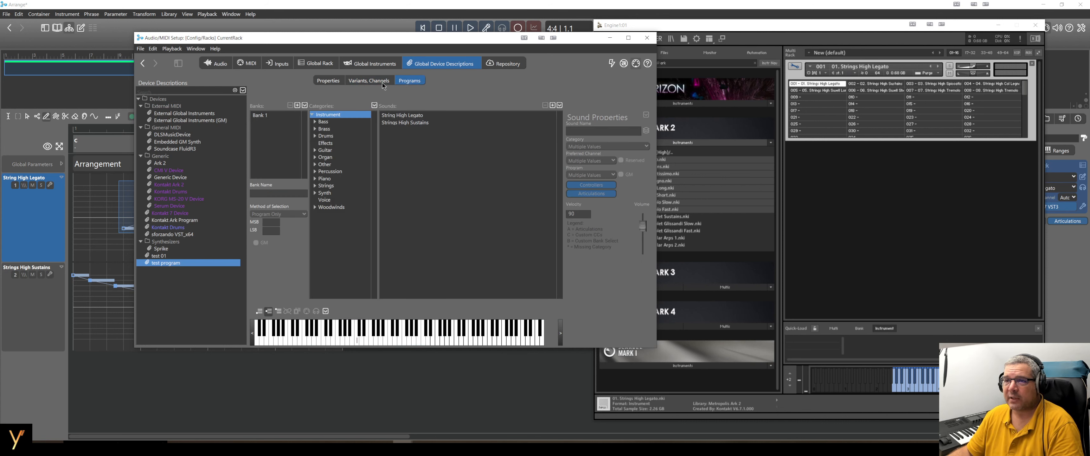
{"action": "left_click", "coordinate": [372, 81]}
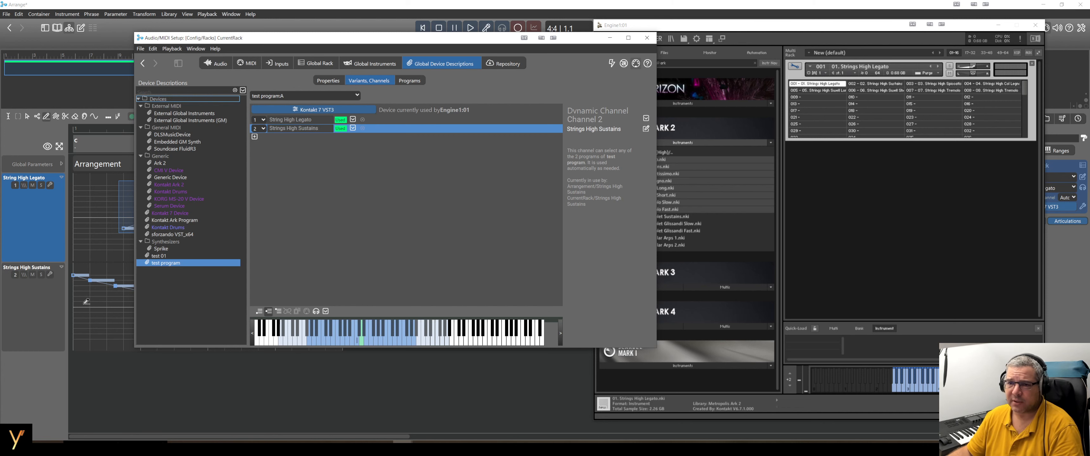
Remove the Strings High Sustains instrument from the entire arrangement
{"action": "right_click", "coordinate": [52, 295]}
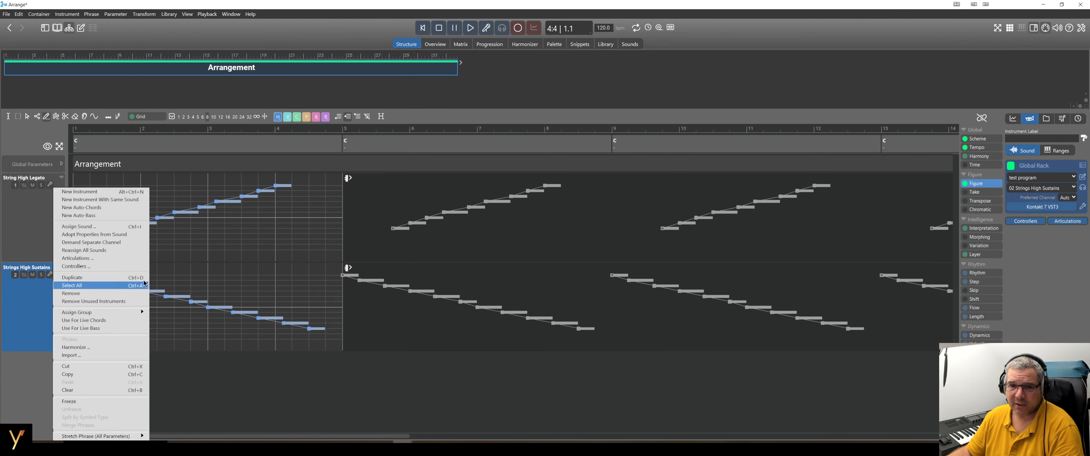
{"action": "left_click", "coordinate": [126, 294]}
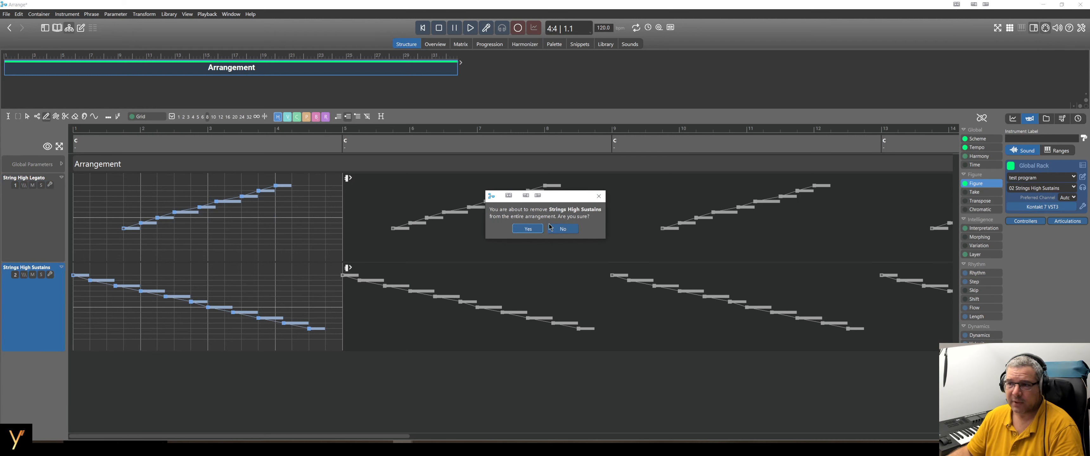
{"action": "left_click", "coordinate": [527, 229]}
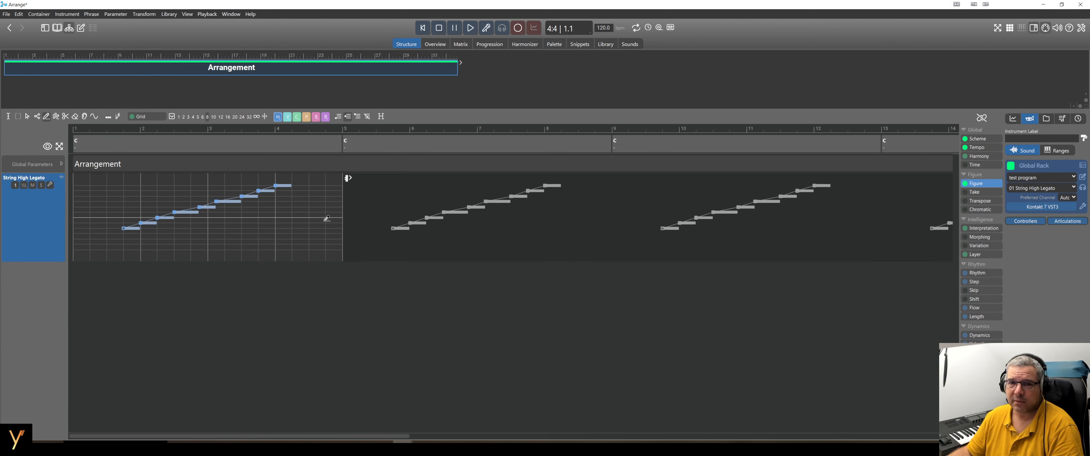
Close and reopen the Audio/MIDI setup, then display the refreshed channel list of the test program device
{"action": "key", "text": "alt+Tab"}
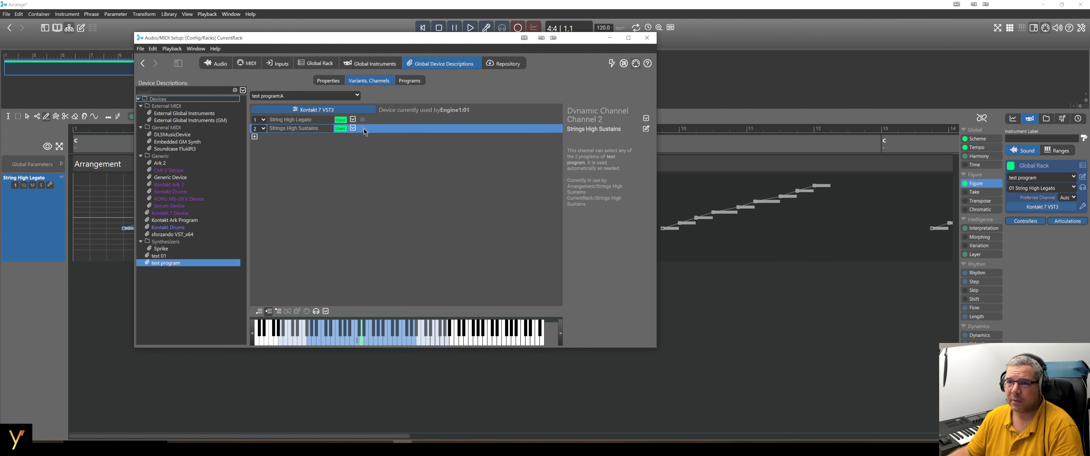
{"action": "left_click", "coordinate": [649, 38]}
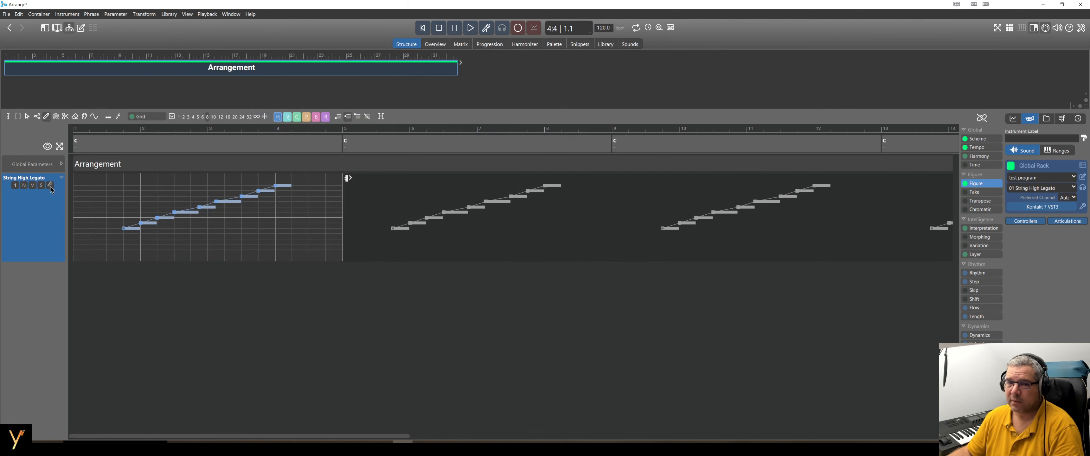
{"action": "left_click", "coordinate": [1082, 28]}
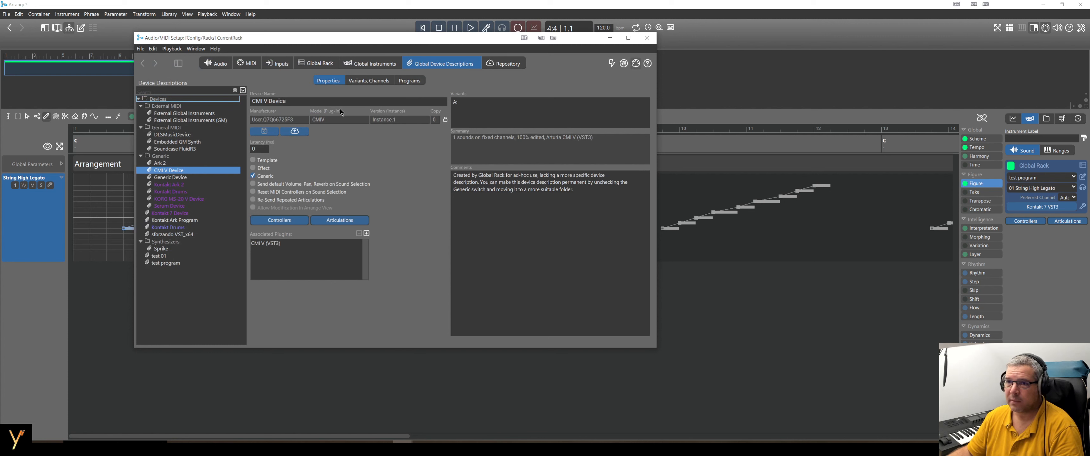
{"action": "left_click", "coordinate": [169, 263]}
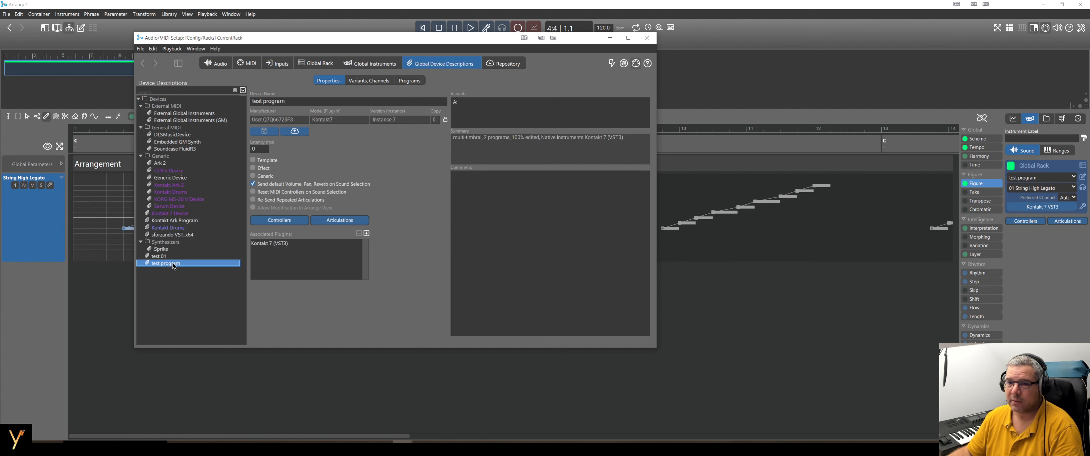
{"action": "left_click", "coordinate": [389, 81]}
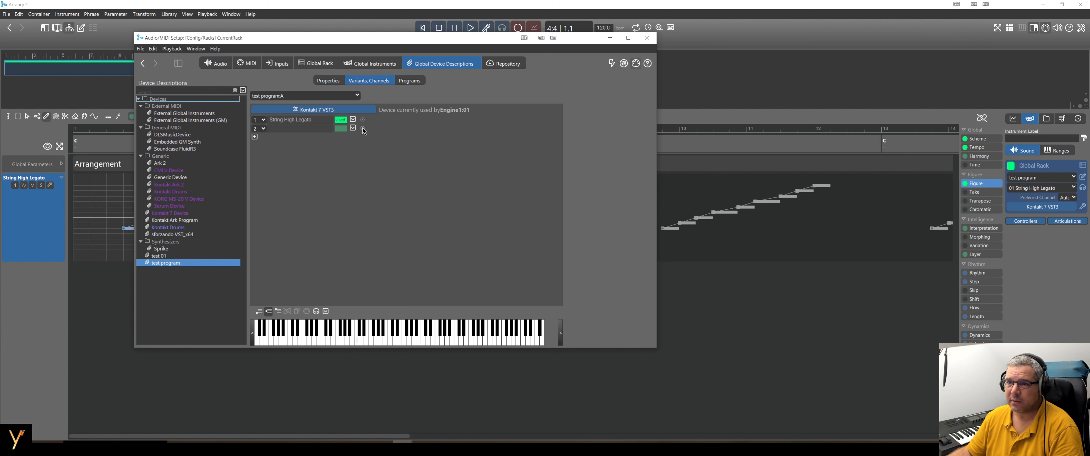
Inspect dynamic channel 2 of the test program device, the global rack modules and the device's program list
{"action": "left_click", "coordinate": [318, 131]}
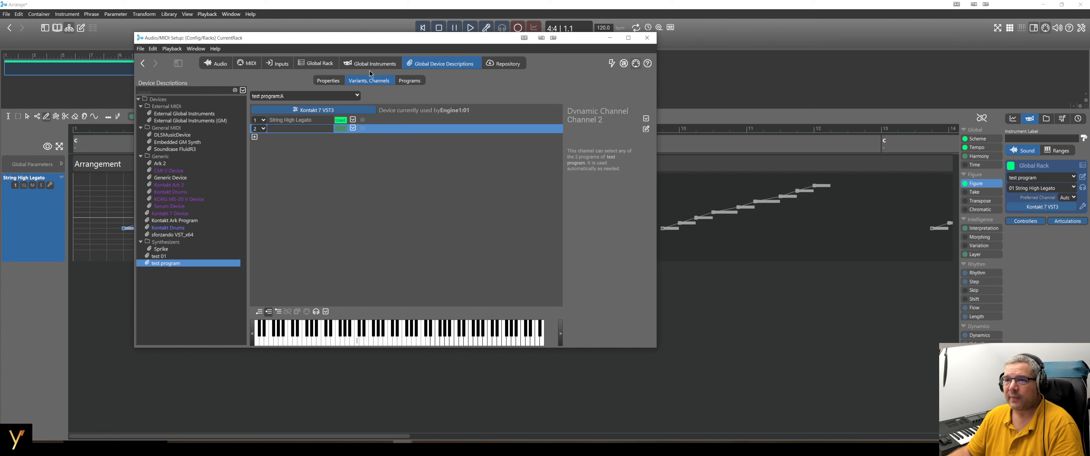
{"action": "left_click", "coordinate": [320, 64]}
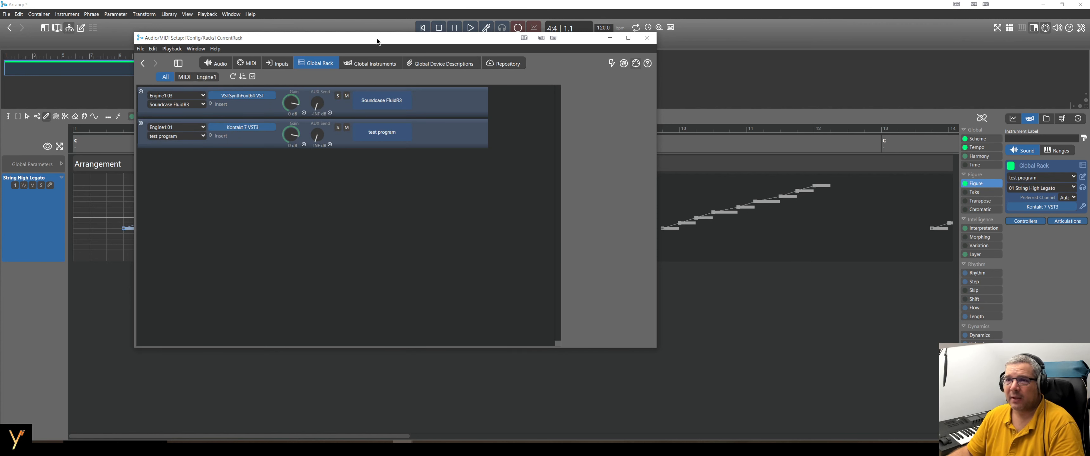
{"action": "left_click_drag", "start_coordinate": [379, 39], "coordinate": [555, 67]}
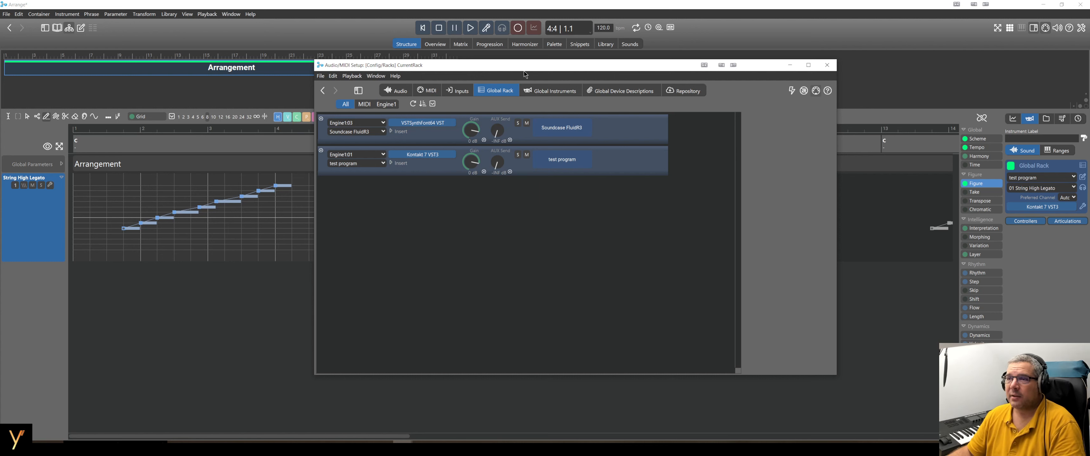
{"action": "left_click_drag", "start_coordinate": [512, 59], "coordinate": [493, 61]}
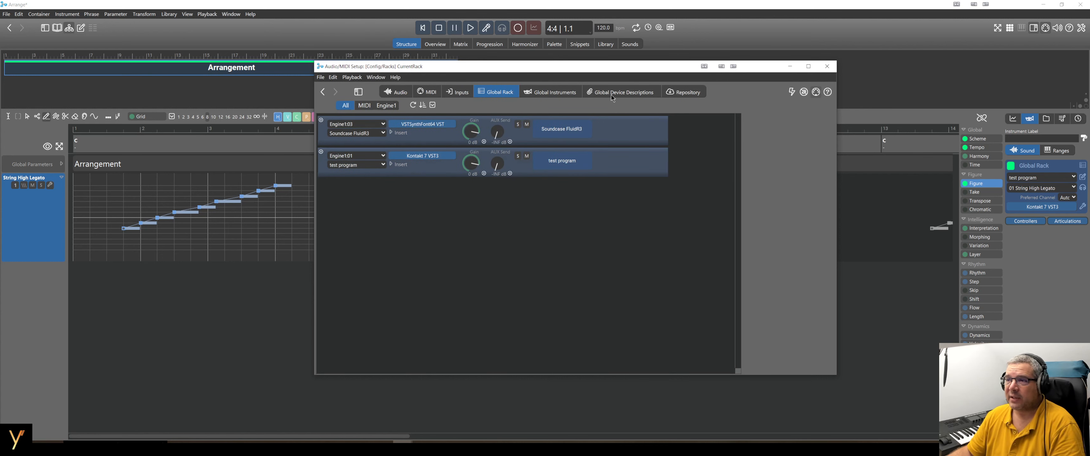
{"action": "left_click", "coordinate": [611, 95]}
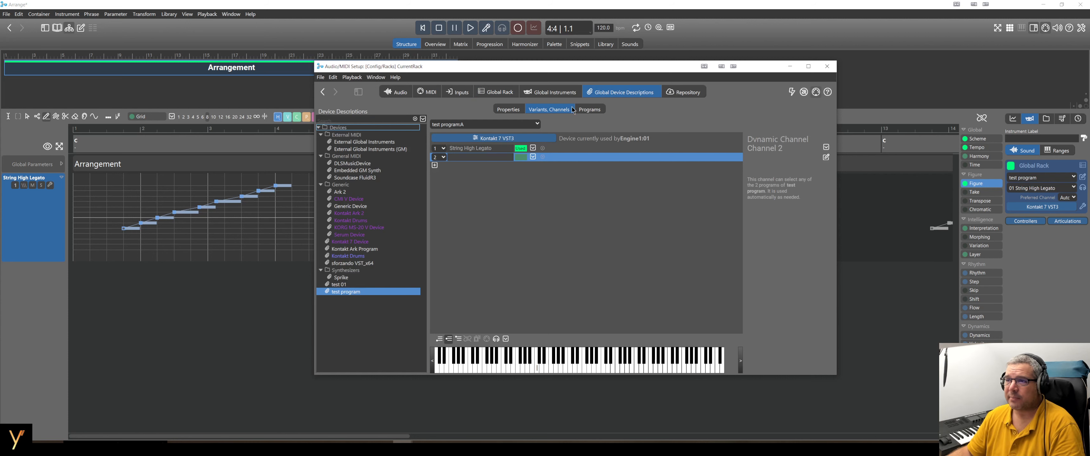
{"action": "left_click", "coordinate": [589, 110]}
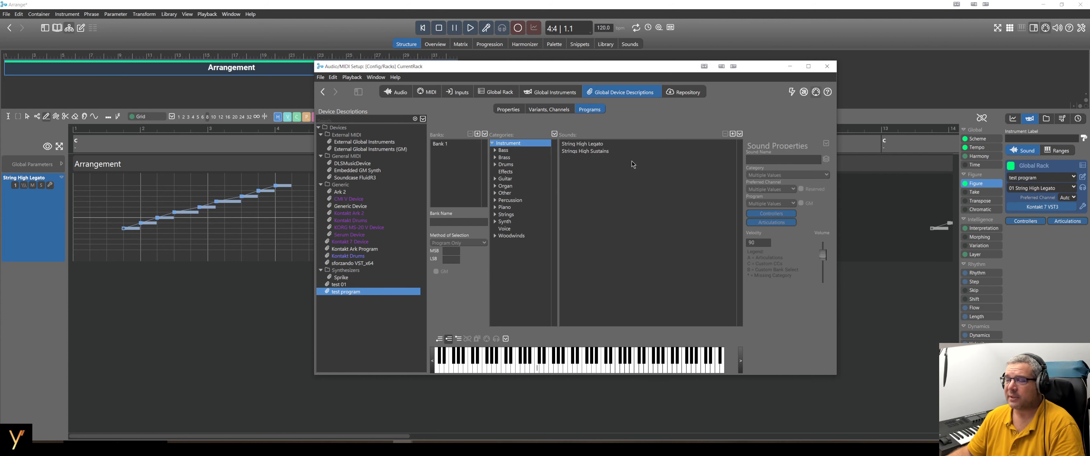
Show the rack module library beside the global rack, expand the Samplers, Synthesizers and General MIDI preset folders, and select Generic
{"action": "left_click", "coordinate": [511, 93]}
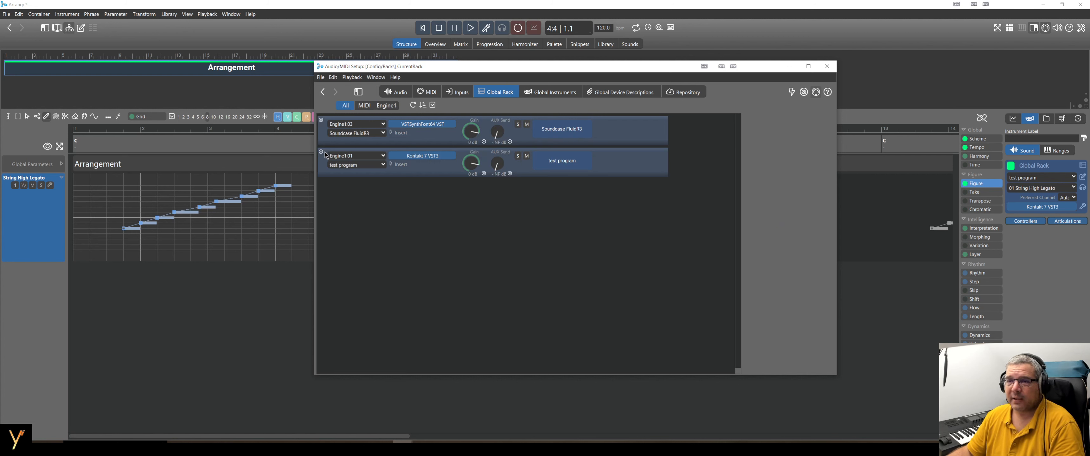
{"action": "left_click", "coordinate": [358, 93]}
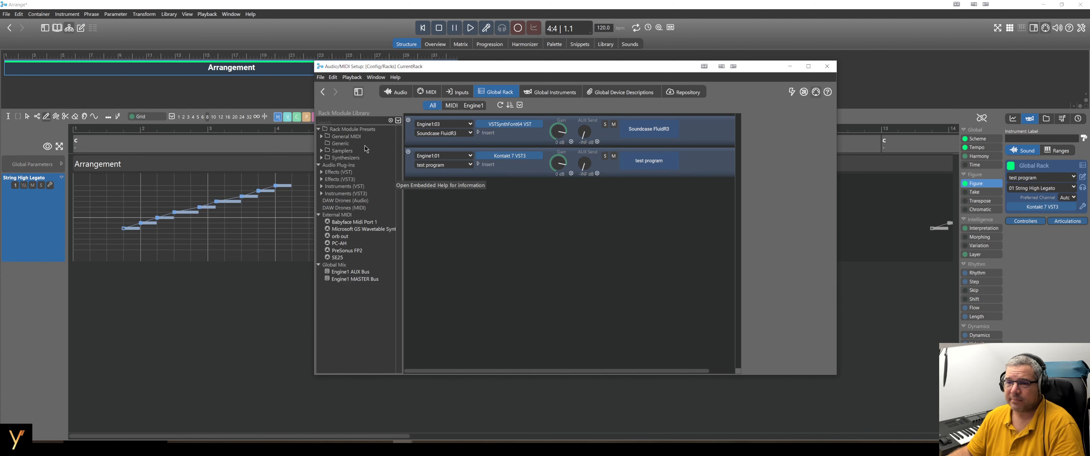
{"action": "left_click", "coordinate": [523, 173]}
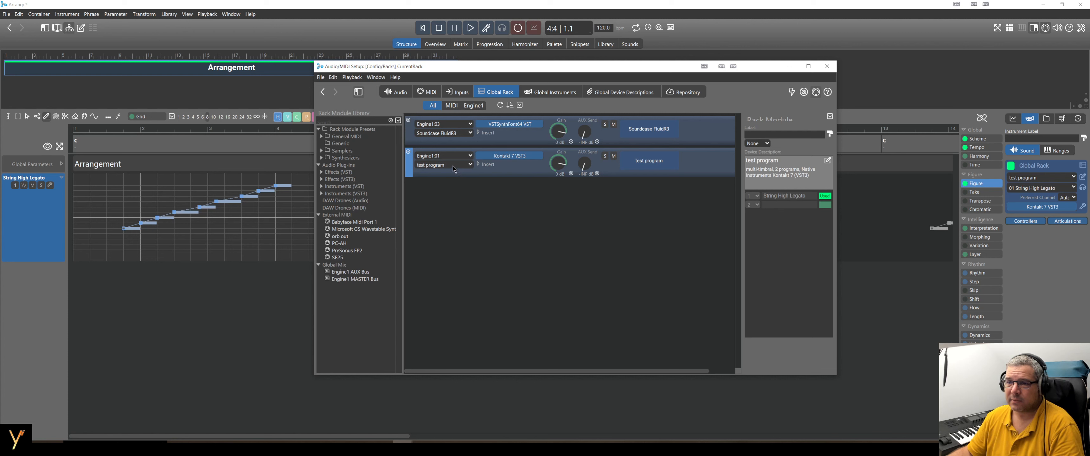
{"action": "mouse_move", "coordinate": [453, 165]}
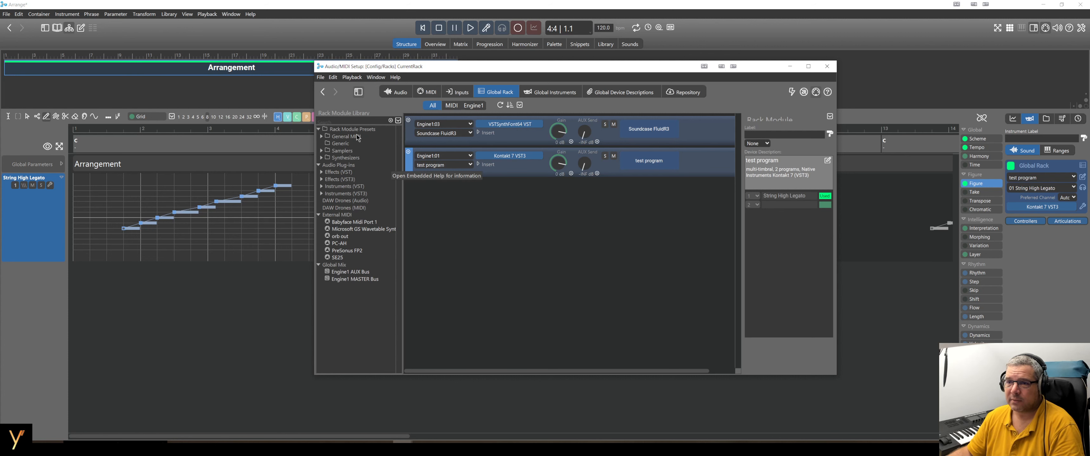
{"action": "left_click", "coordinate": [321, 151]}
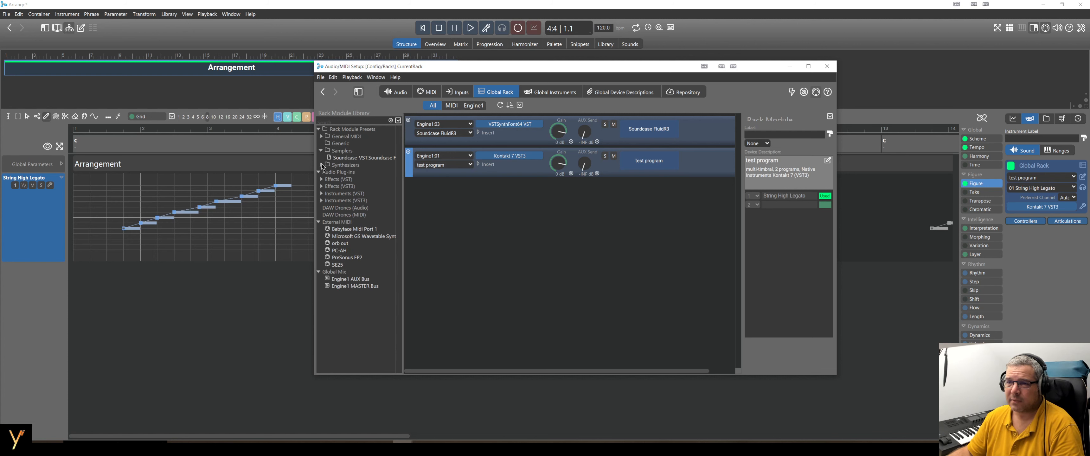
{"action": "left_click", "coordinate": [322, 165]}
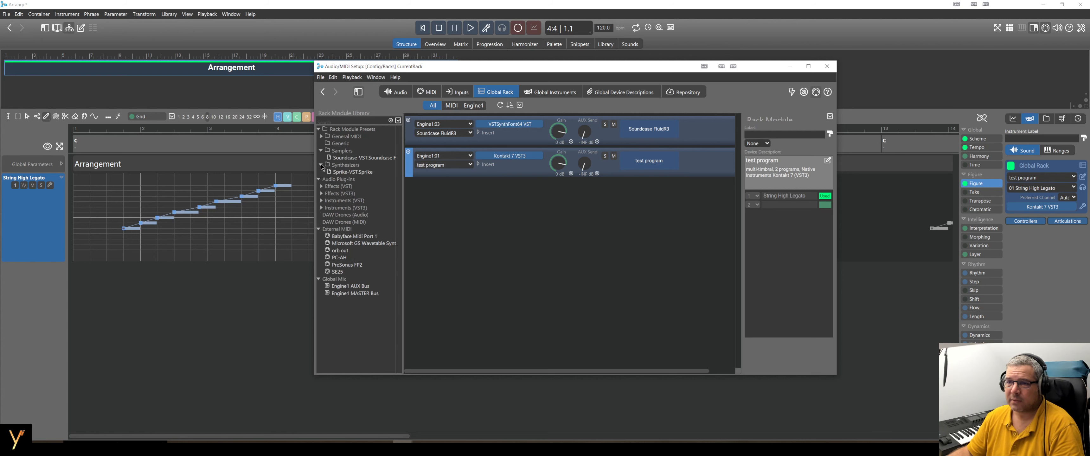
{"action": "left_click", "coordinate": [321, 137]}
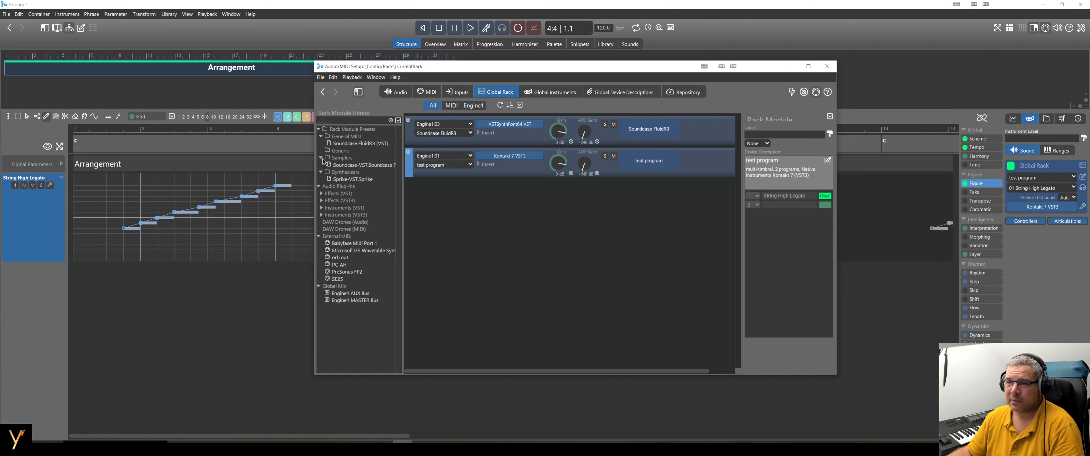
{"action": "left_click", "coordinate": [342, 153]}
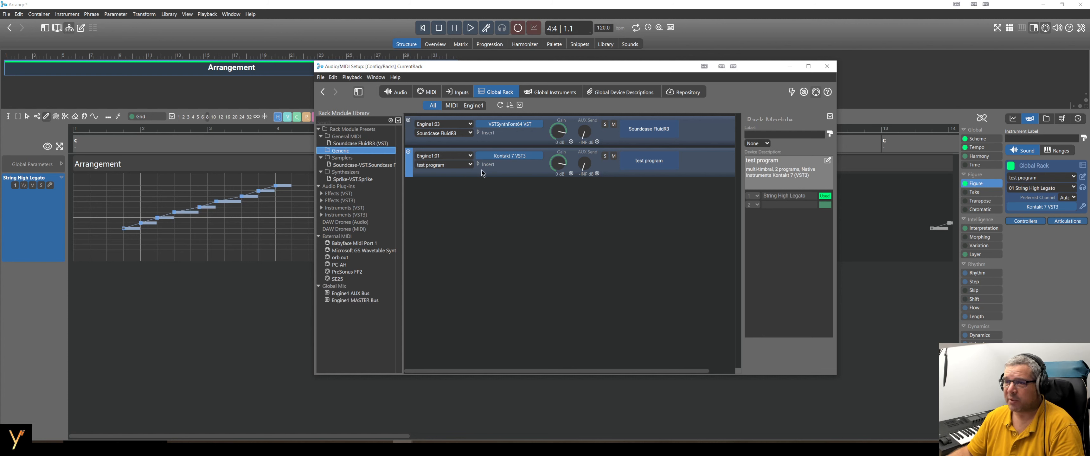
Save the Kontakt 7 test program module as the rack module preset "test program (VST3)" and select it in the library
{"action": "right_click", "coordinate": [485, 155]}
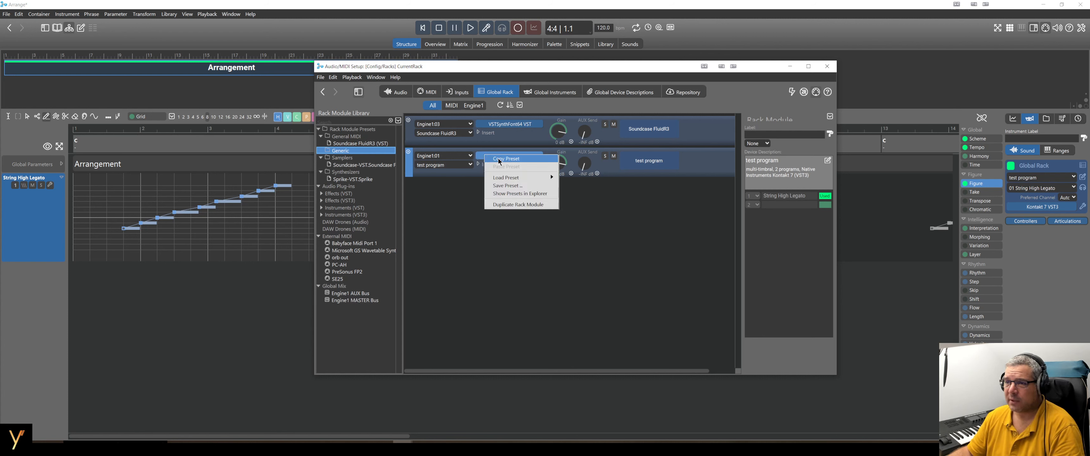
{"action": "left_click", "coordinate": [516, 185]}
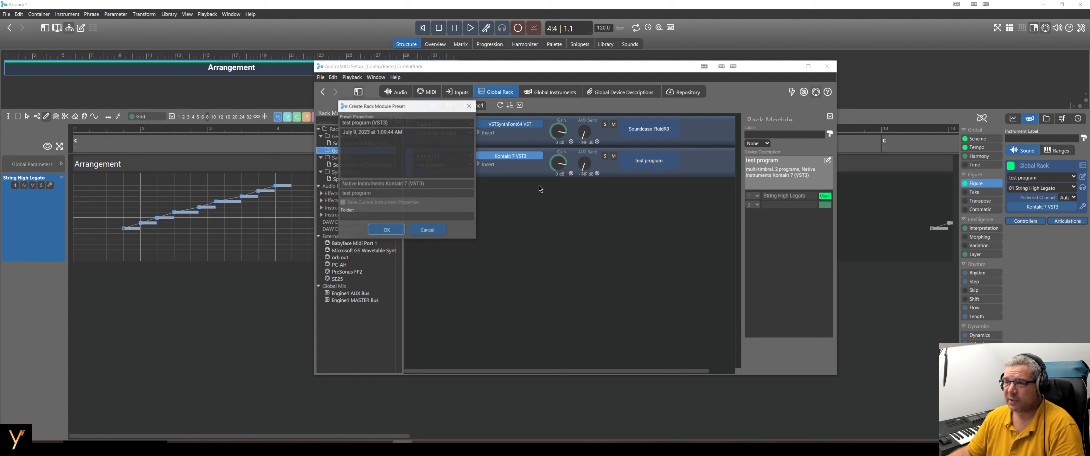
{"action": "left_click", "coordinate": [395, 123]}
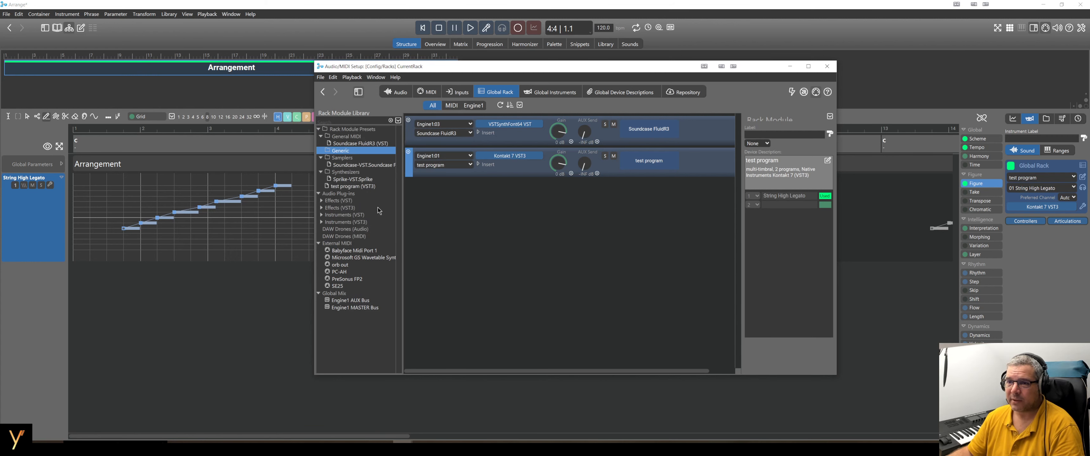
{"action": "left_click", "coordinate": [359, 187]}
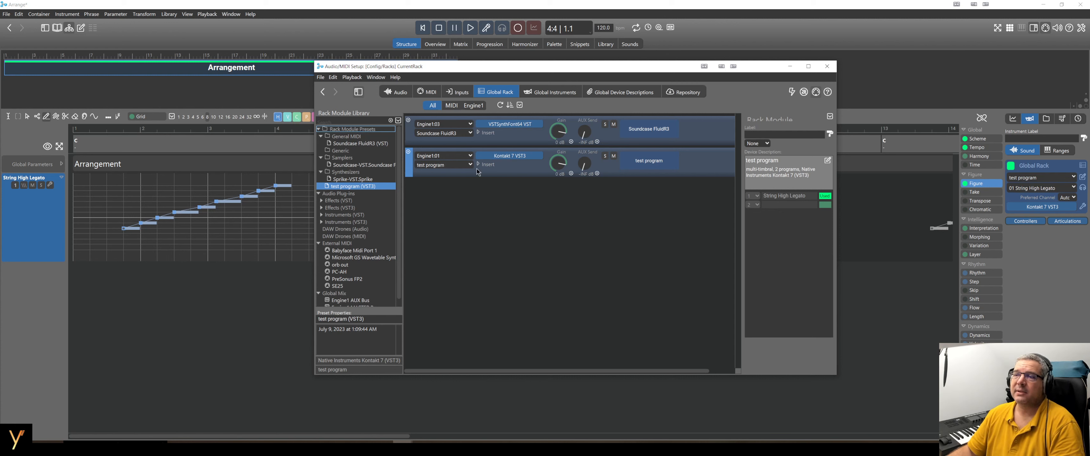
{"action": "mouse_move", "coordinate": [517, 163]}
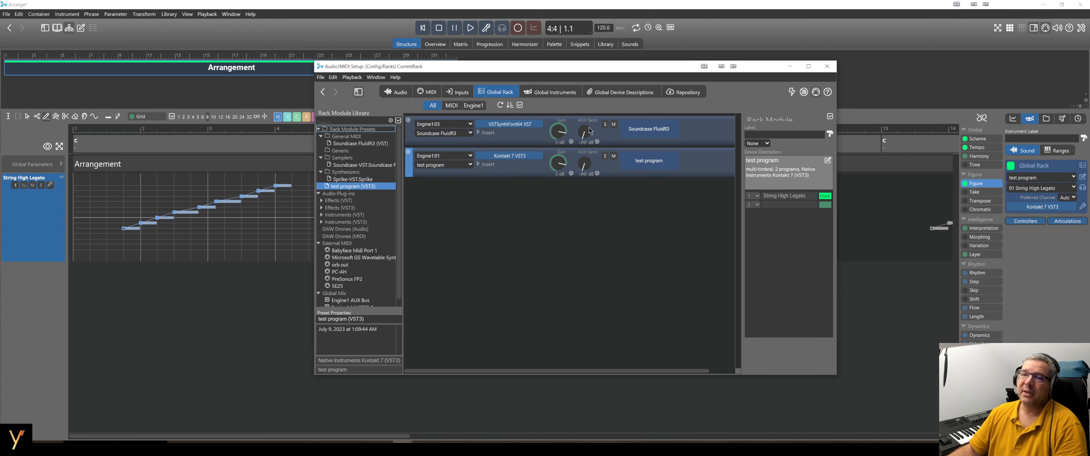
Remove the test program module from the global rack and close the Audio/MIDI setup
{"action": "left_click_drag", "start_coordinate": [575, 67], "coordinate": [440, 52]}
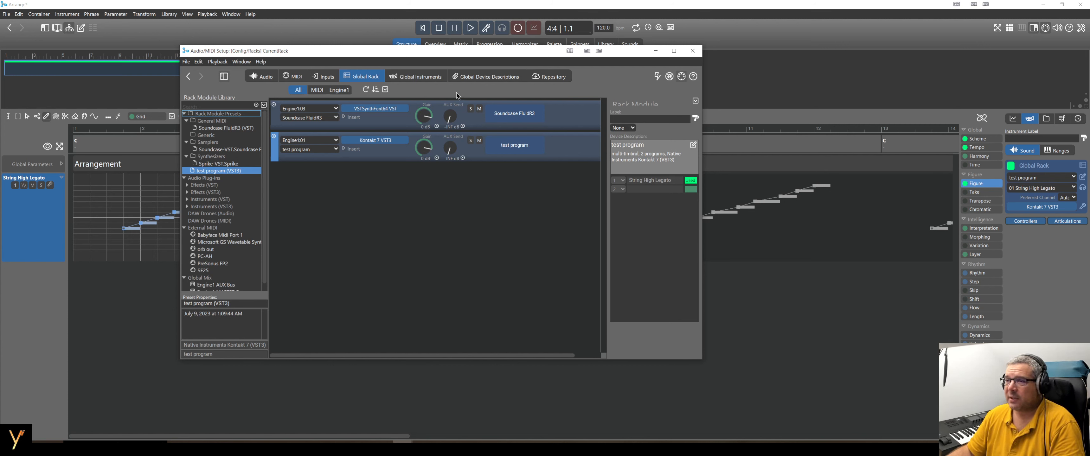
{"action": "left_click", "coordinate": [274, 137]}
{"action": "left_click", "coordinate": [534, 229]}
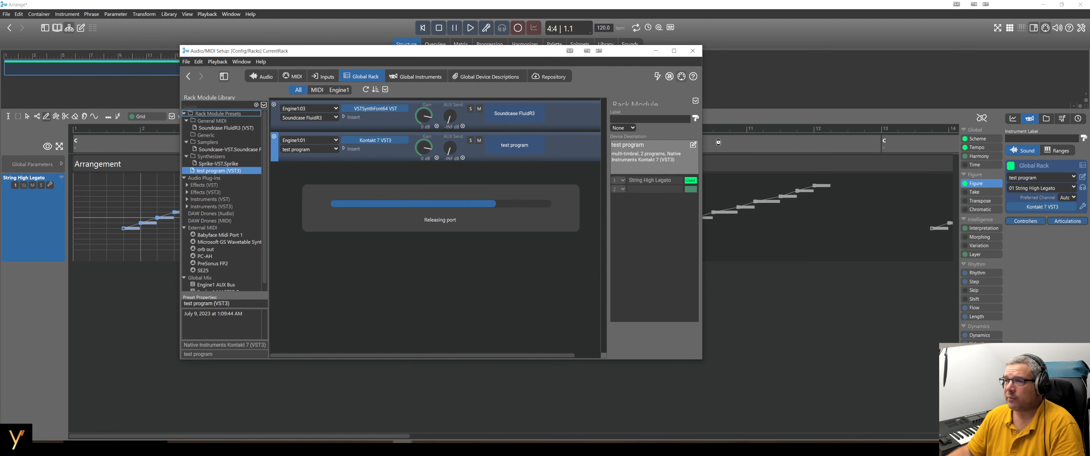
{"action": "left_click", "coordinate": [693, 51]}
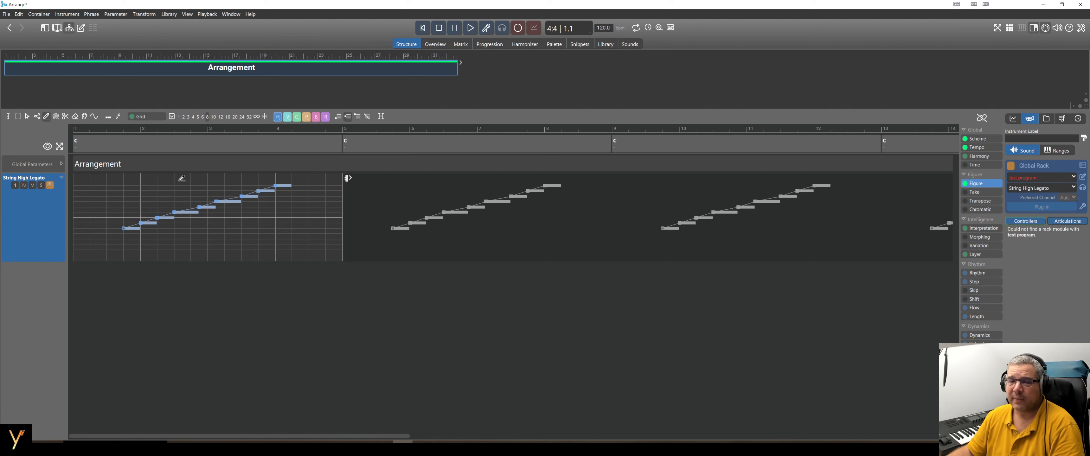
Remove the String High Legato instrument from the entire arrangement
{"action": "right_click", "coordinate": [48, 188]}
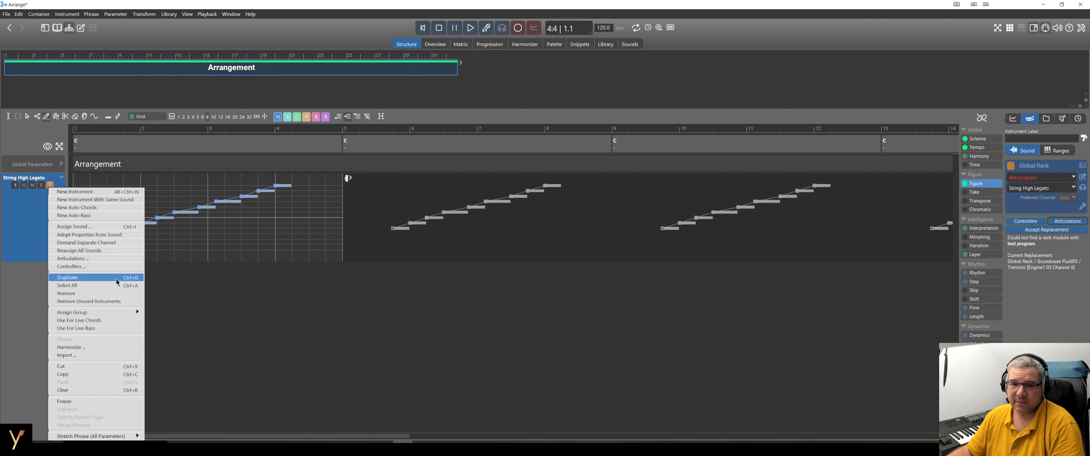
{"action": "left_click", "coordinate": [106, 293]}
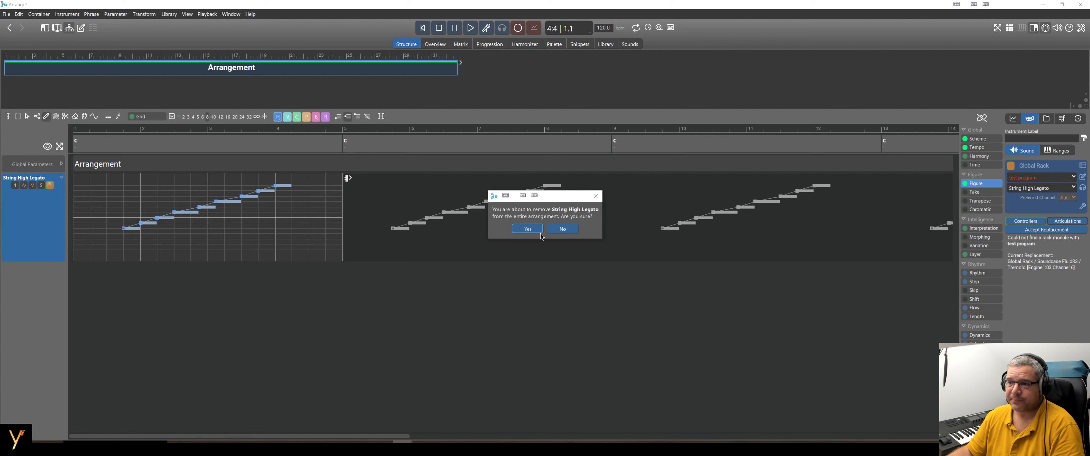
{"action": "left_click", "coordinate": [534, 229]}
Add two modules from the test program (VST3) preset to the arrangement rack
{"action": "left_click", "coordinate": [631, 44]}
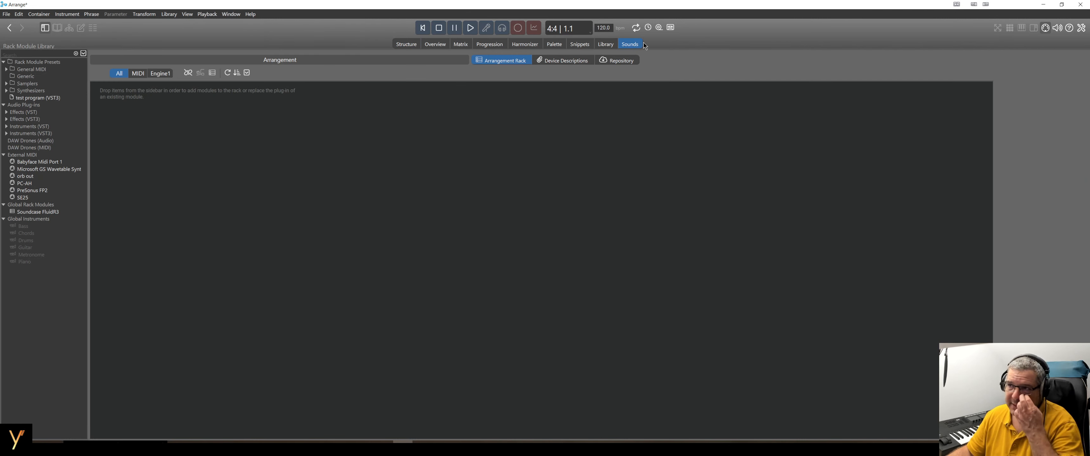
{"action": "left_click", "coordinate": [43, 100]}
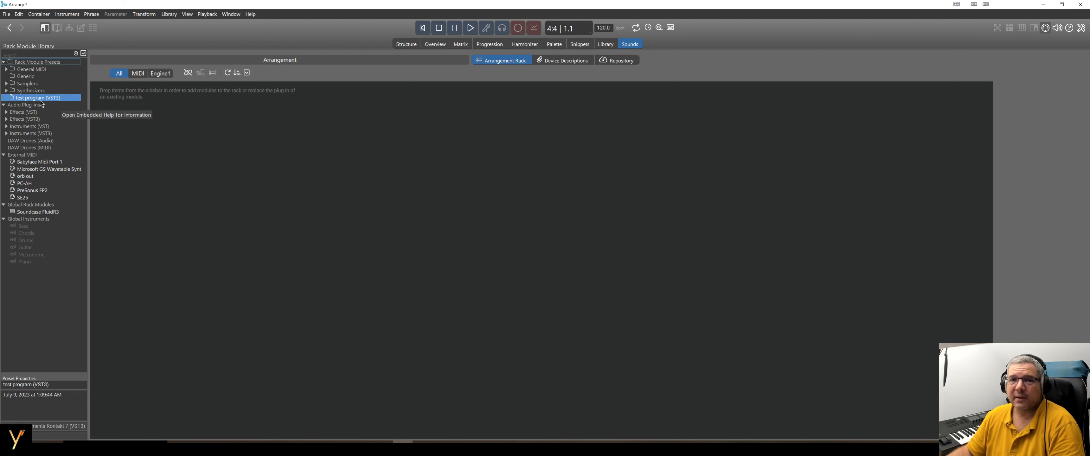
{"action": "left_click_drag", "start_coordinate": [38, 100], "coordinate": [392, 162]}
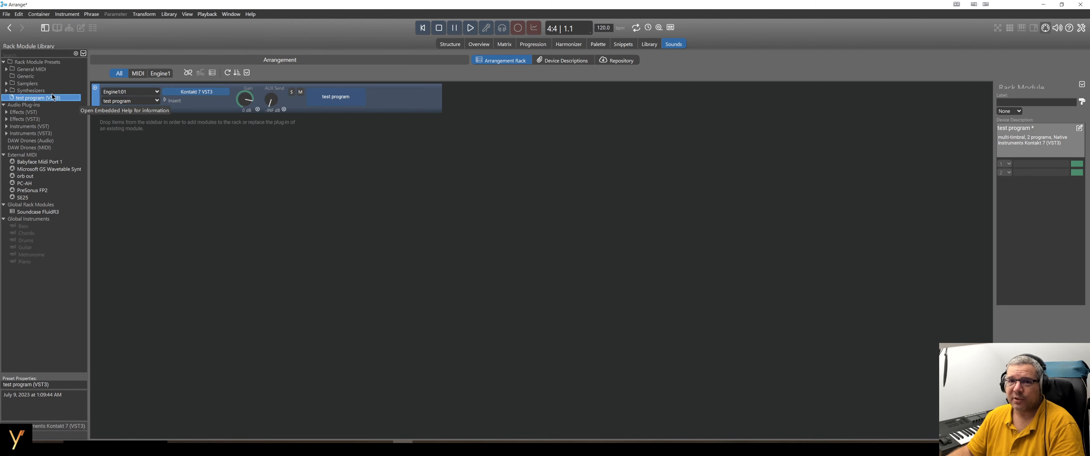
{"action": "left_click_drag", "start_coordinate": [35, 100], "coordinate": [266, 161]}
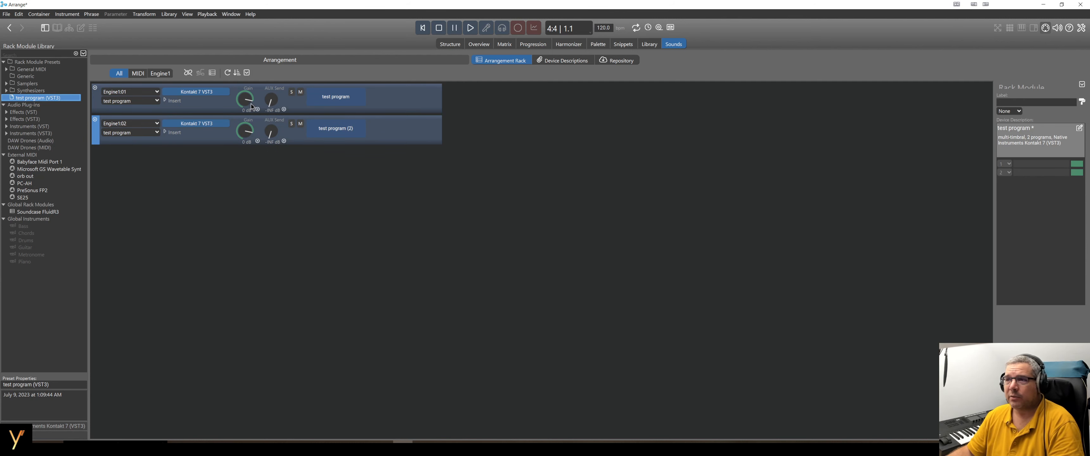
{"action": "mouse_move", "coordinate": [201, 97]}
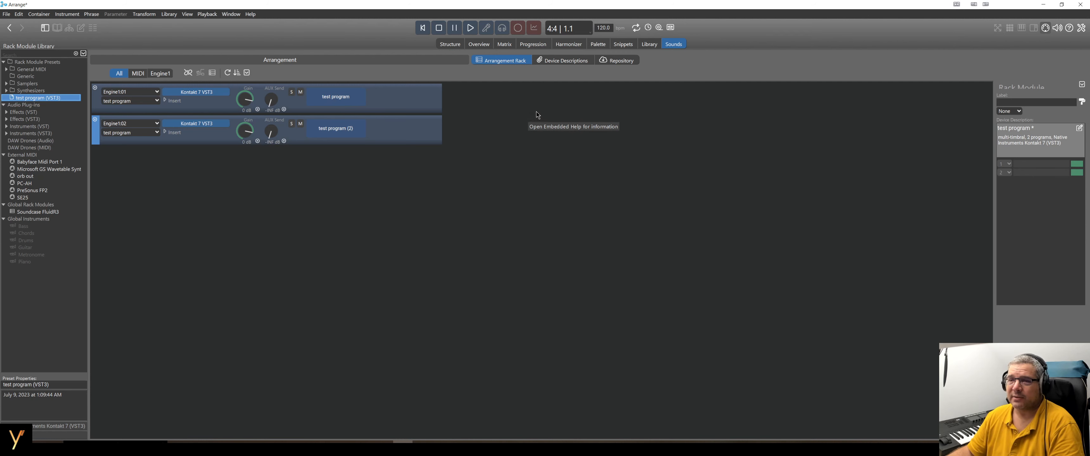
Create a new instrument and select the String High Legato sound of the first test program module in the arrangement rack
{"action": "left_click", "coordinate": [459, 45]}
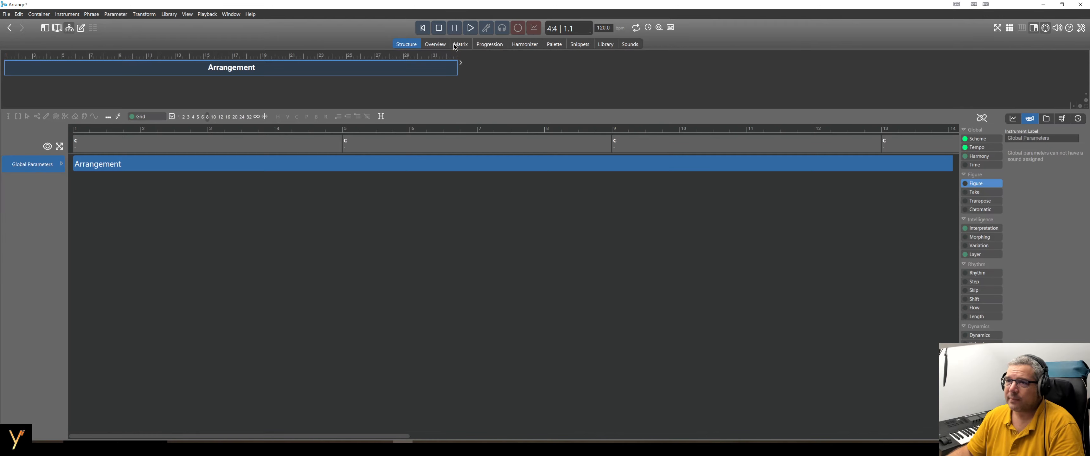
{"action": "right_click", "coordinate": [109, 184]}
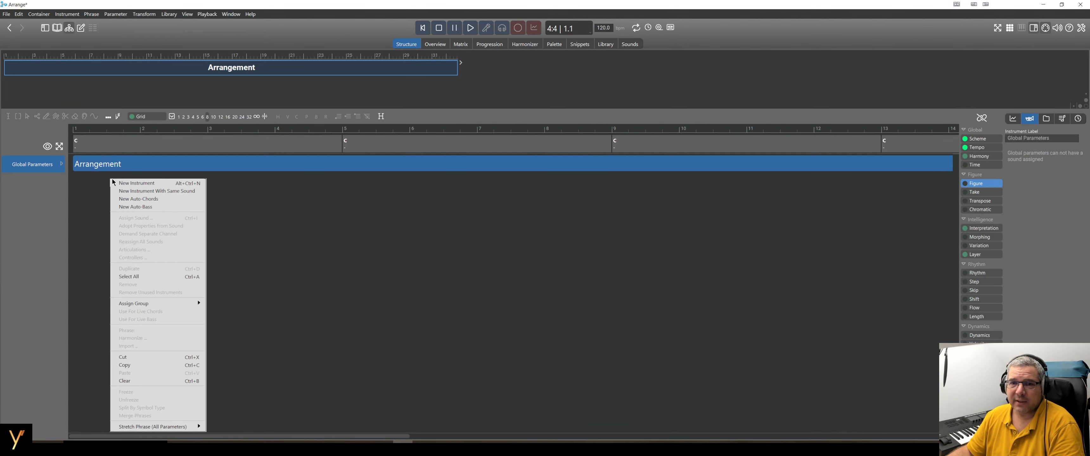
{"action": "left_click", "coordinate": [146, 183]}
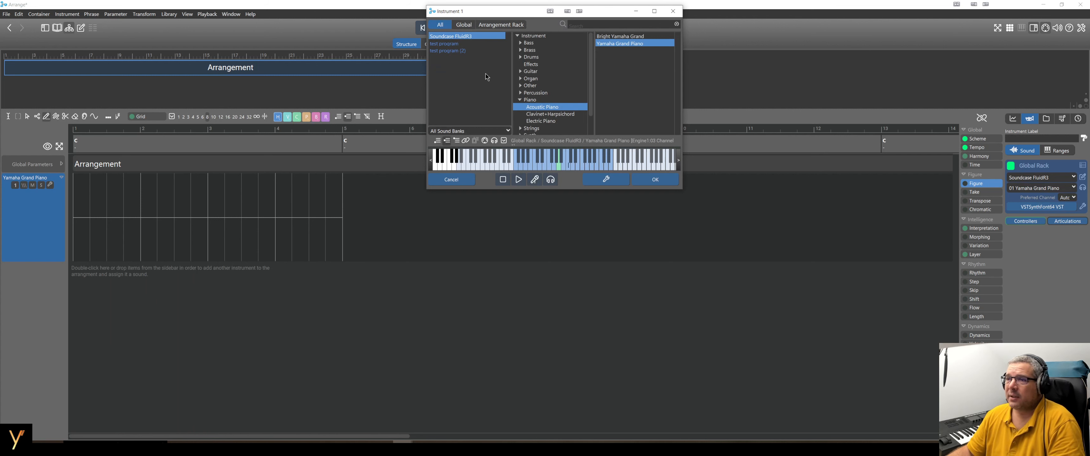
{"action": "left_click_drag", "start_coordinate": [542, 13], "coordinate": [514, 45]}
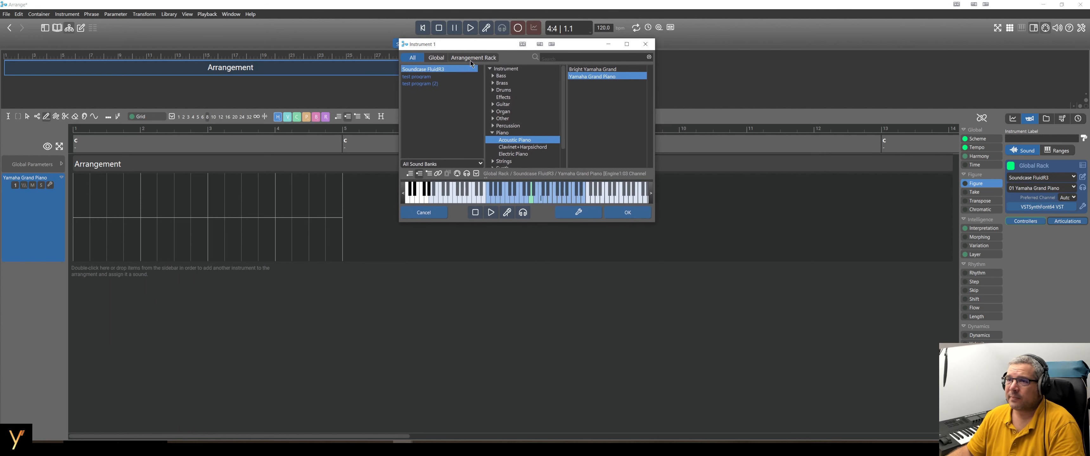
{"action": "left_click", "coordinate": [467, 59]}
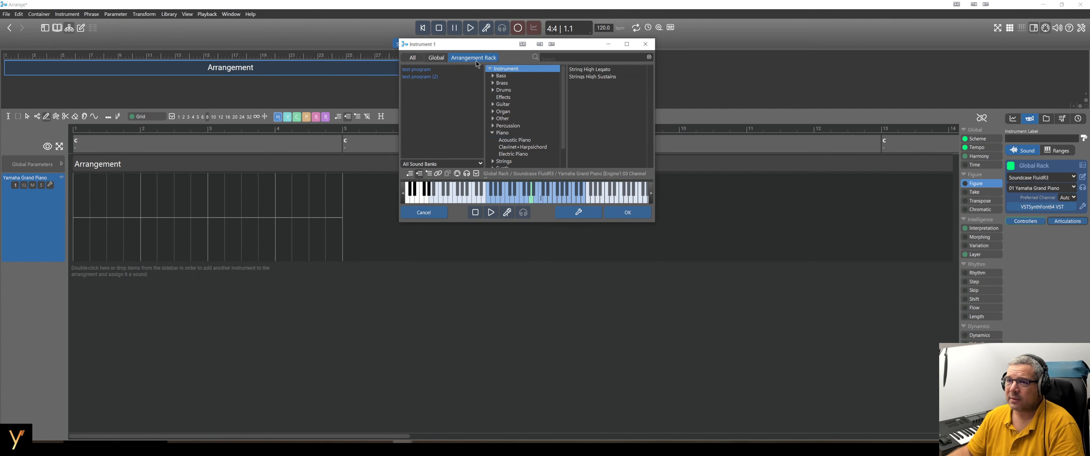
{"action": "left_click", "coordinate": [438, 71]}
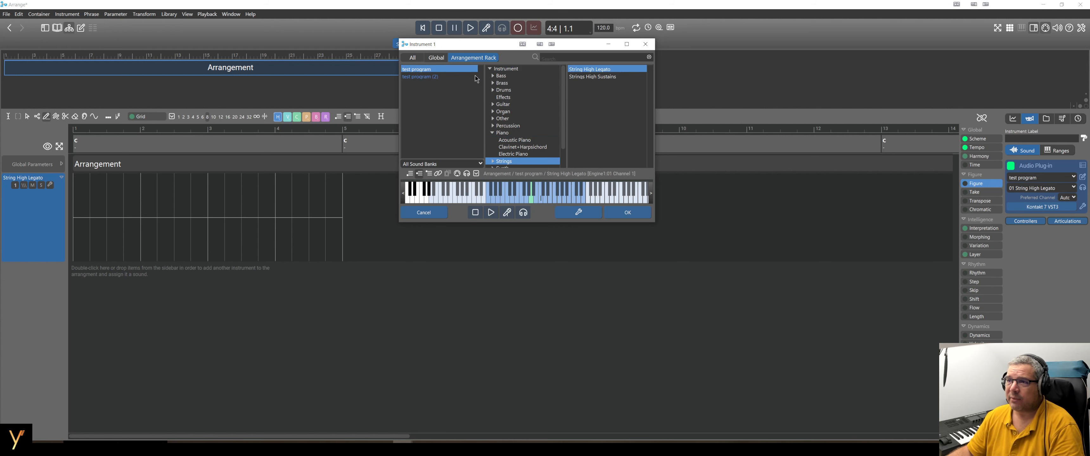
{"action": "left_click", "coordinate": [433, 76]}
{"action": "left_click", "coordinate": [431, 71]}
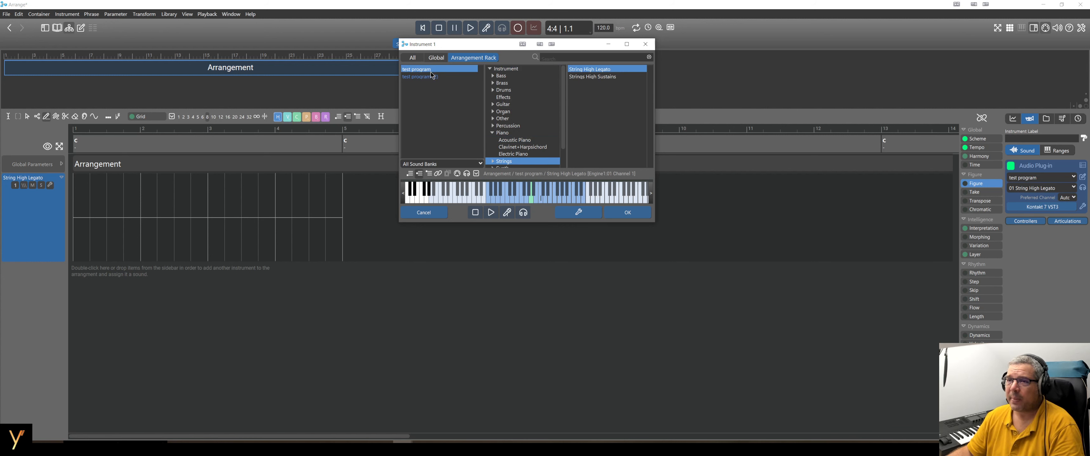
Compare the sounds offered under all, global and arrangement rack modules, check the Sound Wizard's options, and close the sound selection
{"action": "left_click", "coordinate": [418, 59]}
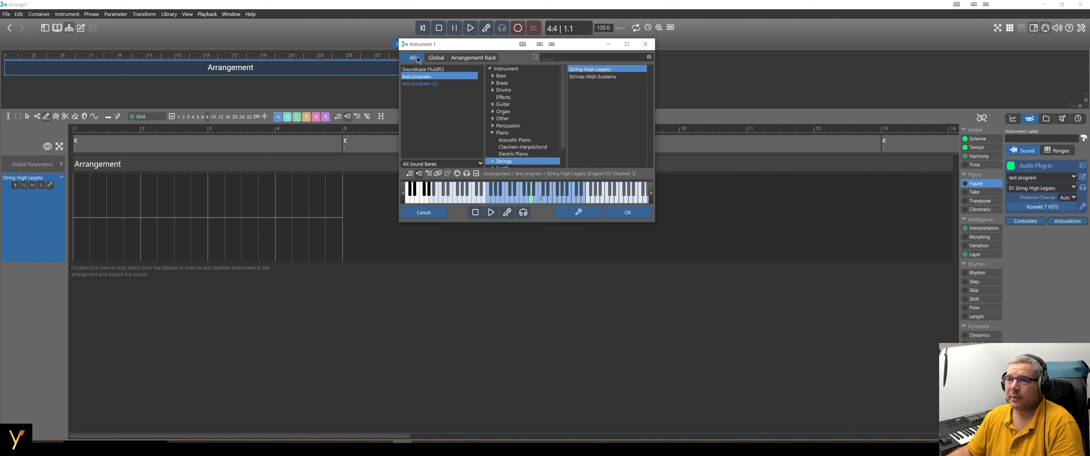
{"action": "left_click", "coordinate": [436, 57]}
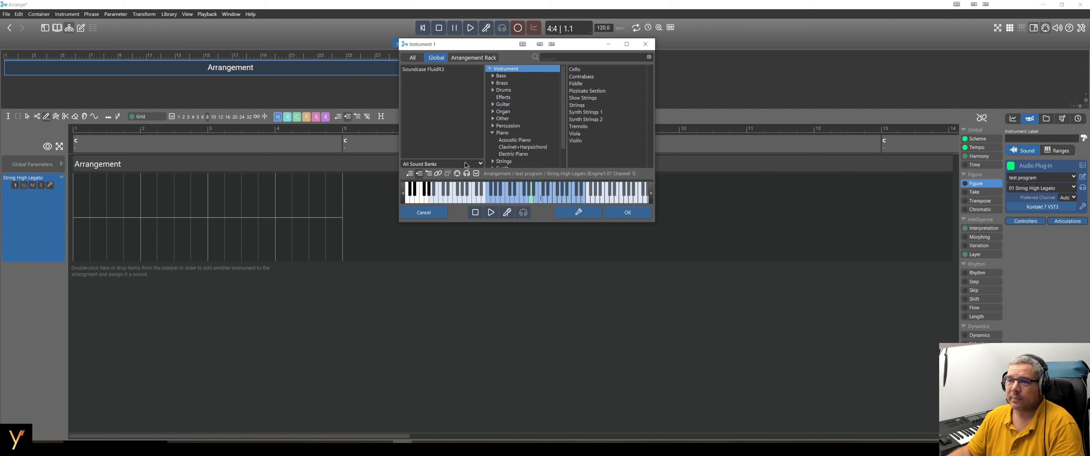
{"action": "left_click", "coordinate": [417, 59]}
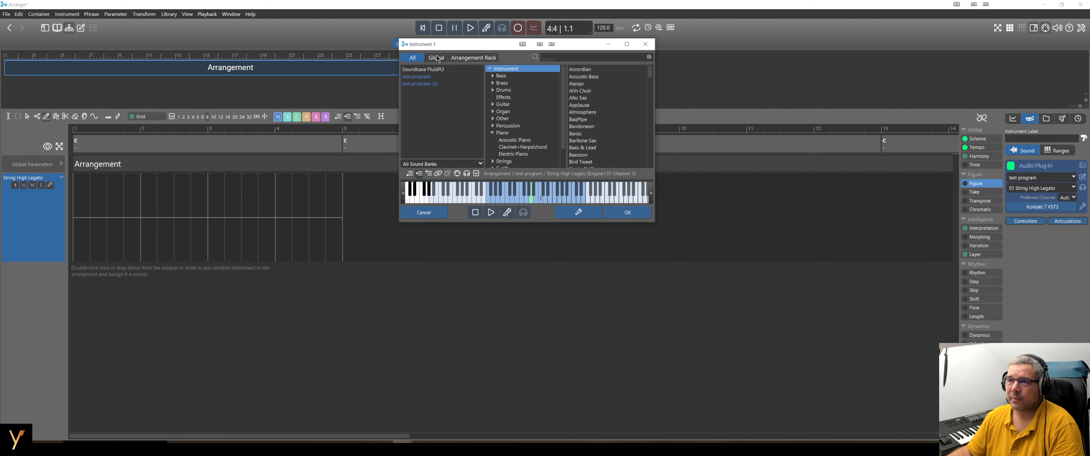
{"action": "left_click", "coordinate": [466, 59]}
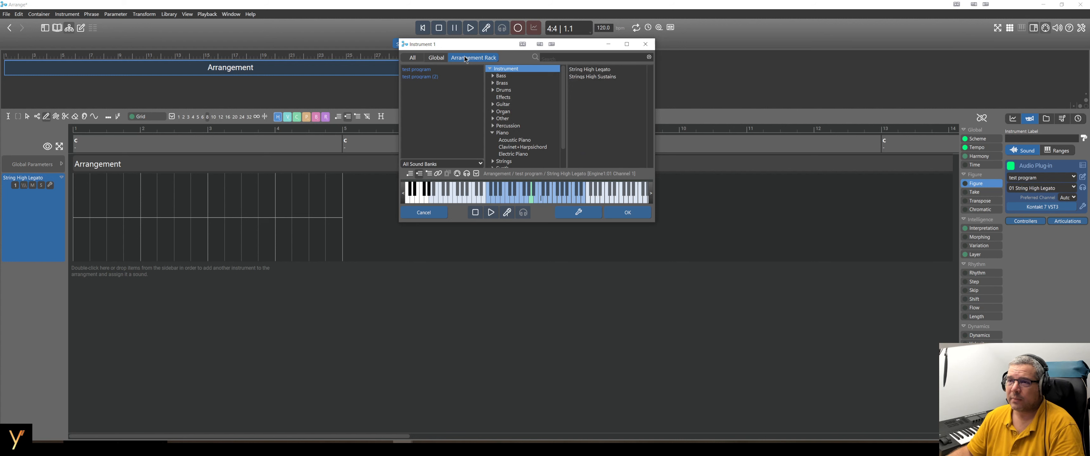
{"action": "left_click", "coordinate": [647, 46]}
{"action": "left_click", "coordinate": [581, 215]}
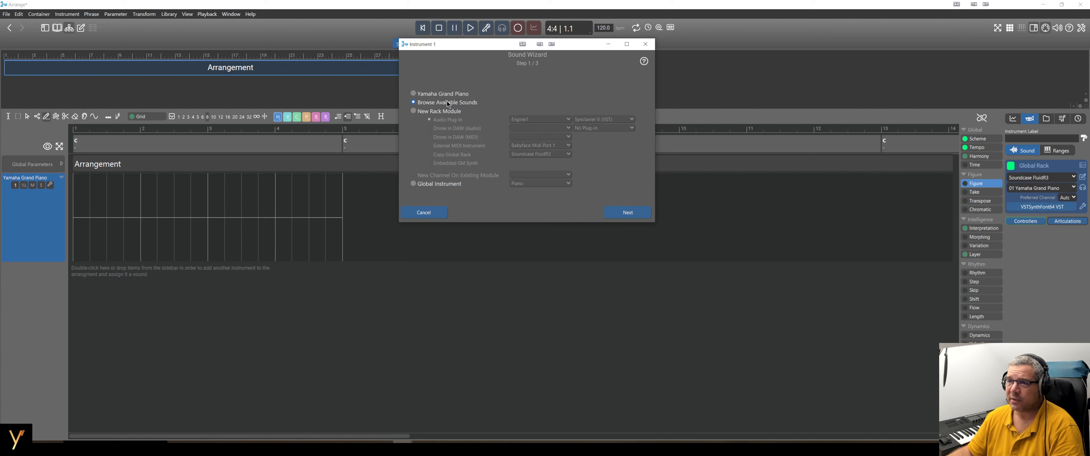
{"action": "left_click", "coordinate": [646, 44]}
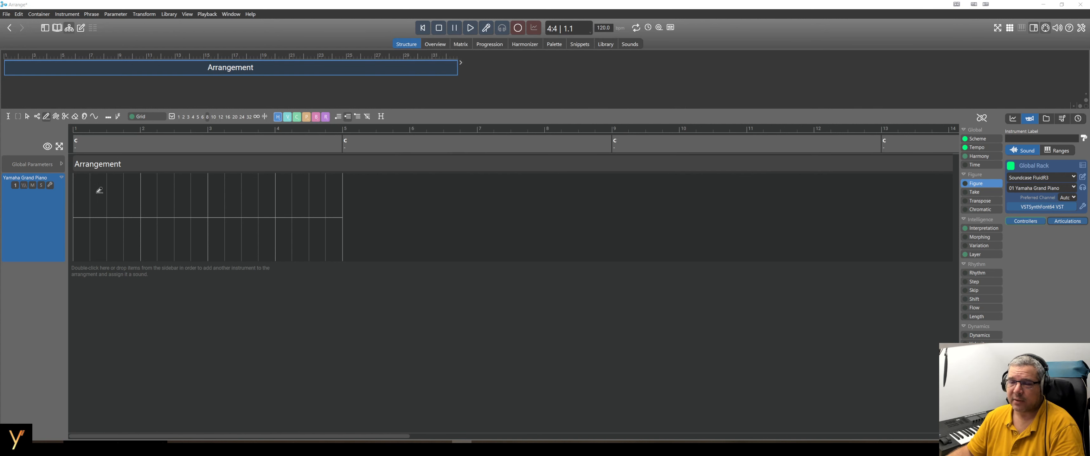
Remove the Yamaha Grand Piano instrument from the arrangement and create a new instrument in its place, closing its sound browser
{"action": "right_click", "coordinate": [47, 190]}
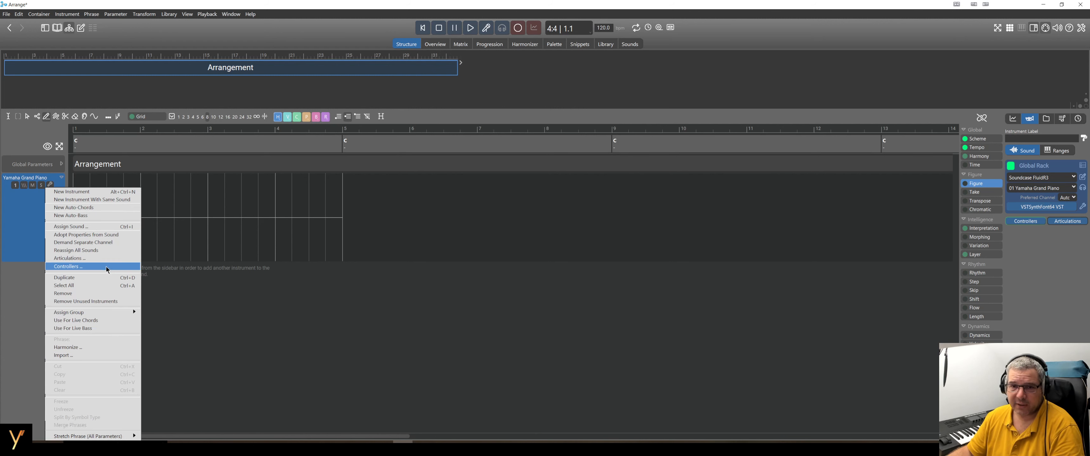
{"action": "left_click", "coordinate": [94, 296]}
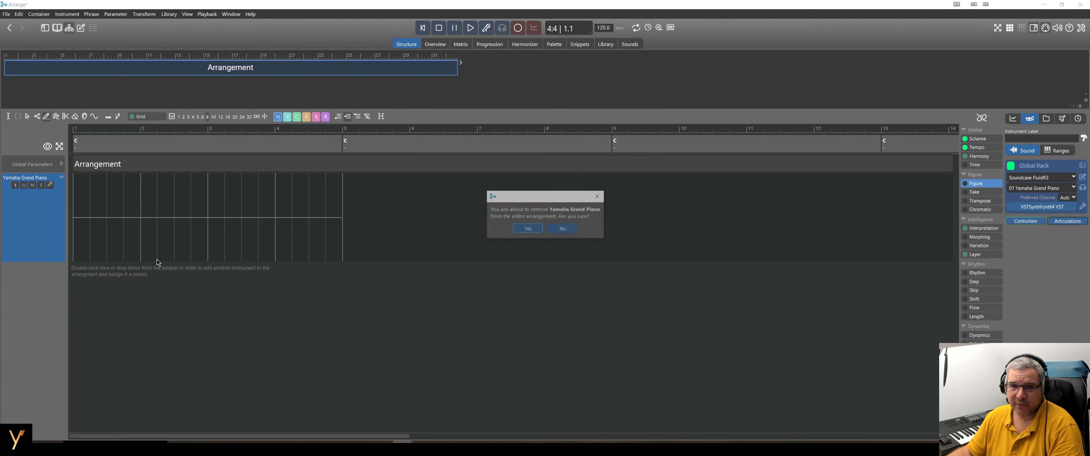
{"action": "left_click", "coordinate": [528, 229]}
{"action": "right_click", "coordinate": [97, 173]}
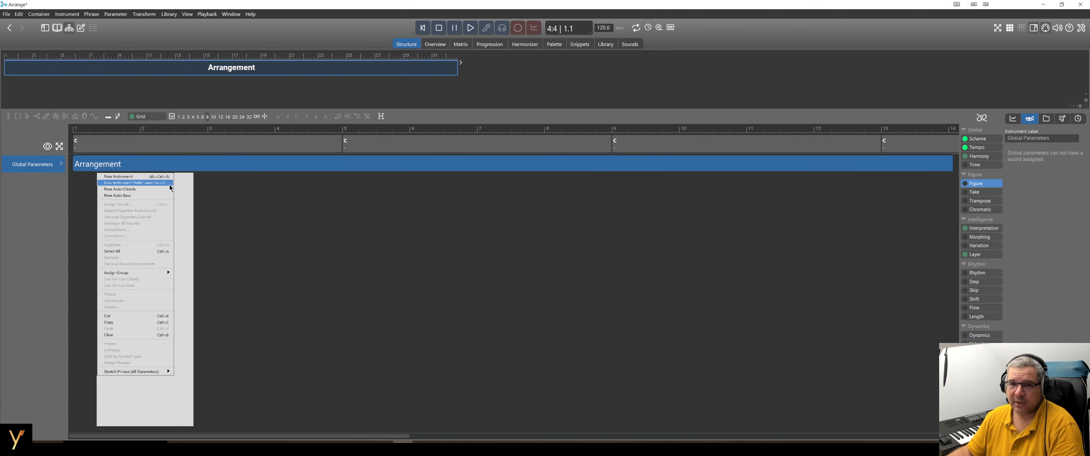
{"action": "left_click", "coordinate": [151, 179]}
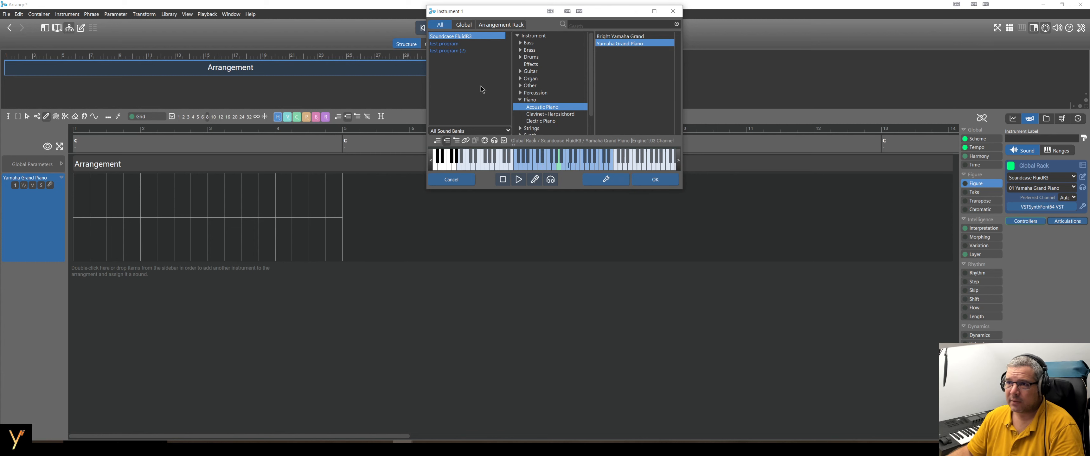
{"action": "left_click", "coordinate": [673, 11]}
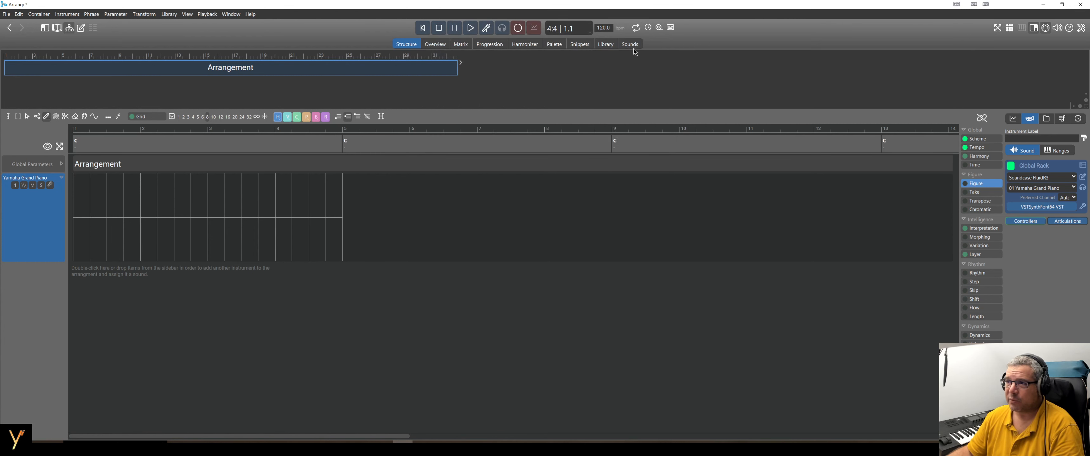
Delete both test program modules from the arrangement rack
{"action": "left_click", "coordinate": [630, 45]}
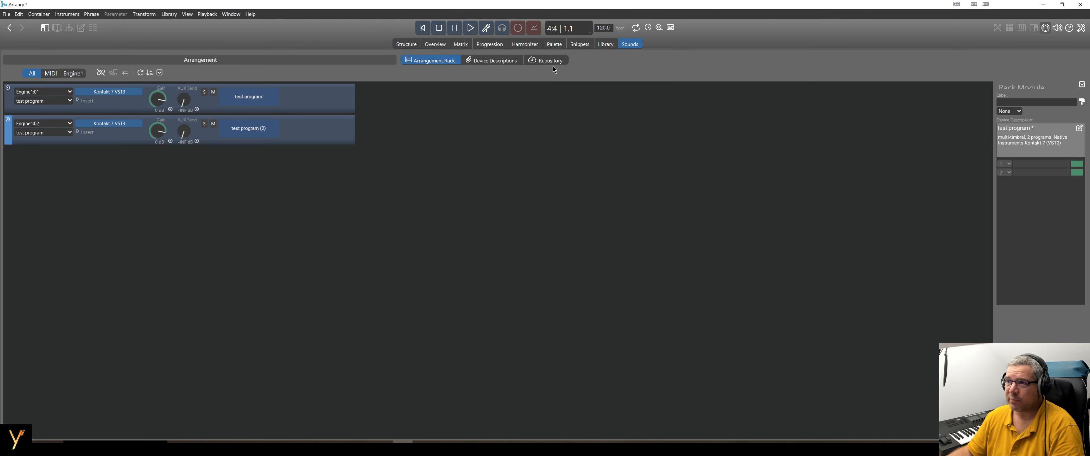
{"action": "left_click", "coordinate": [8, 121]}
{"action": "left_click", "coordinate": [531, 230]}
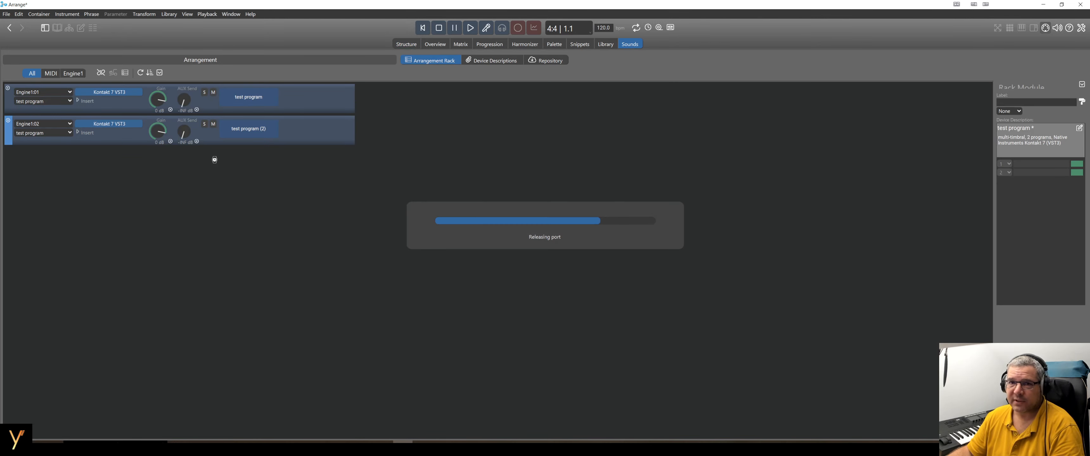
{"action": "left_click", "coordinate": [8, 88]}
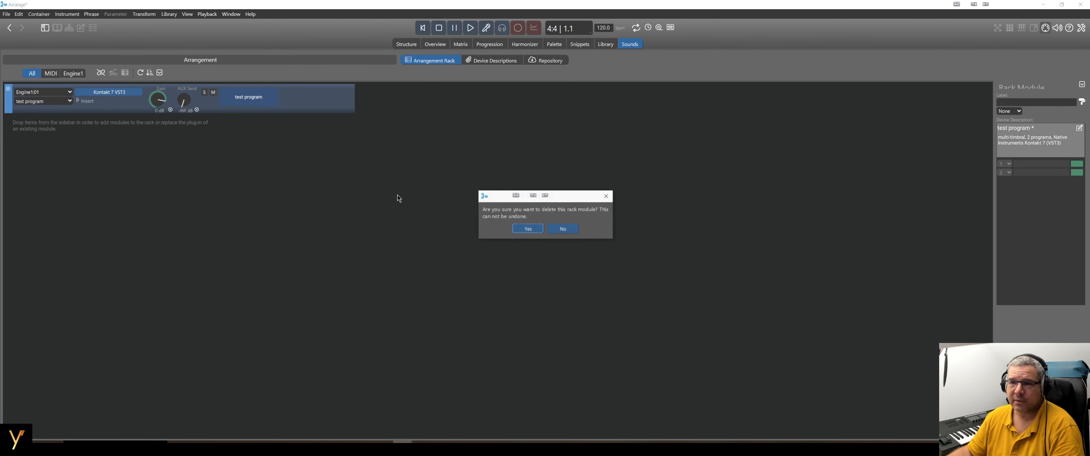
{"action": "left_click", "coordinate": [527, 229]}
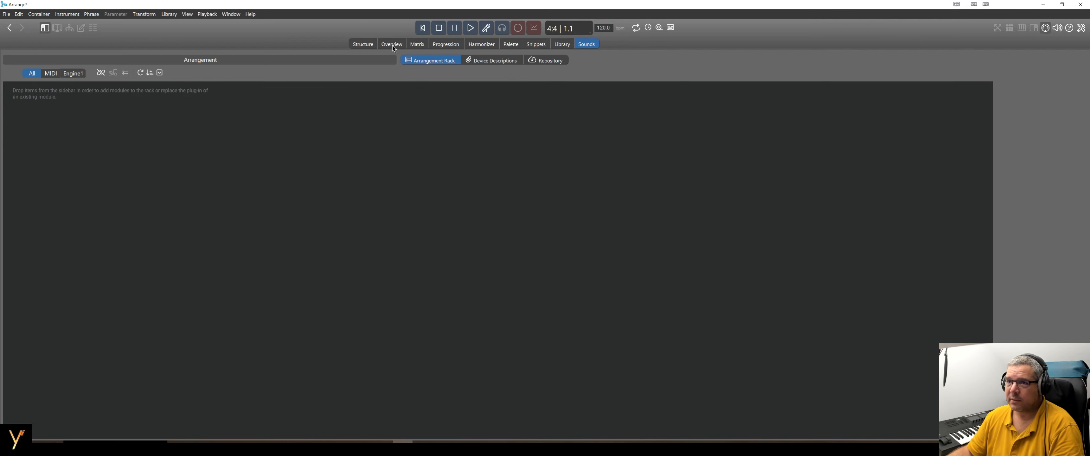
Remove the Yamaha Grand Piano instrument from the entire arrangement
{"action": "left_click", "coordinate": [362, 44]}
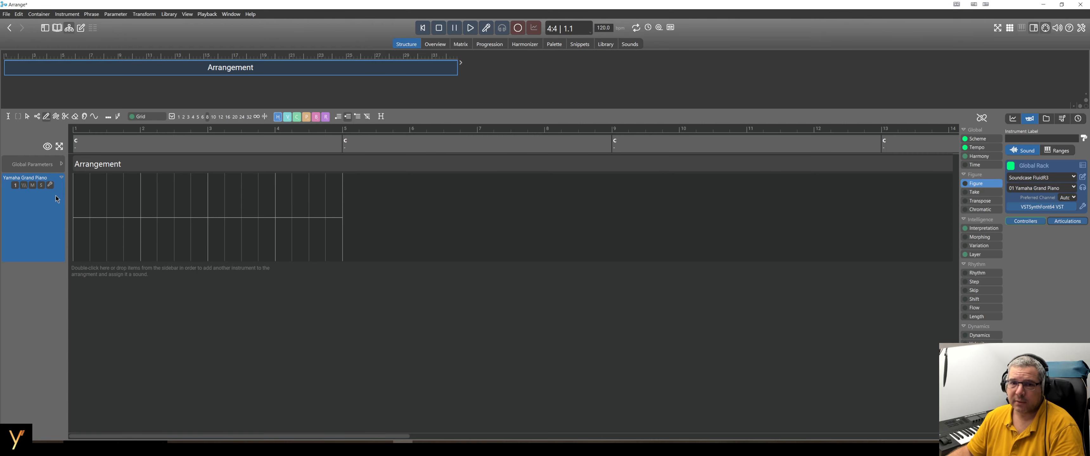
{"action": "right_click", "coordinate": [56, 197]}
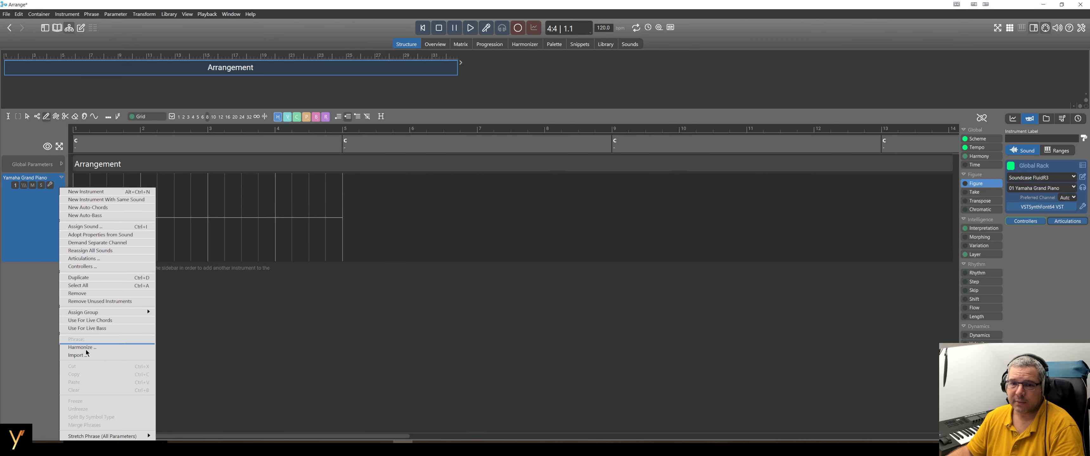
{"action": "left_click", "coordinate": [123, 294]}
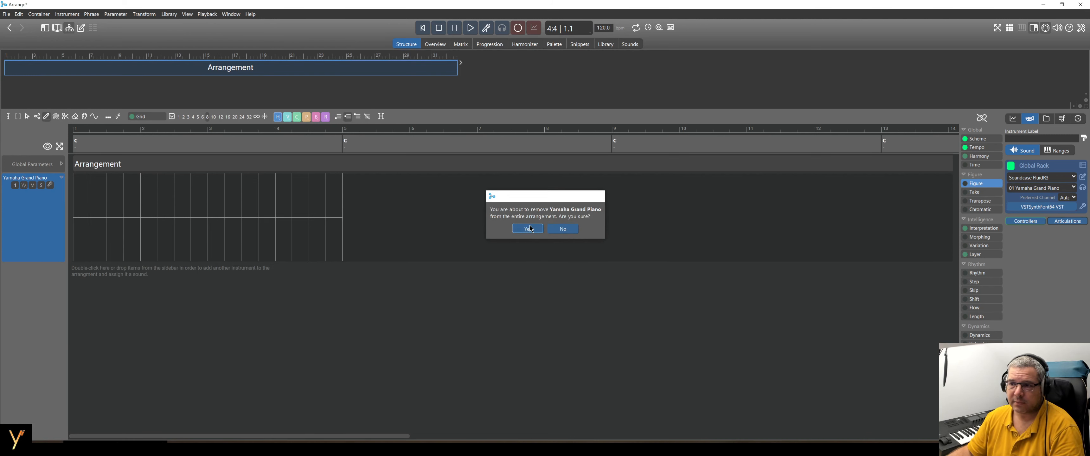
{"action": "left_click", "coordinate": [529, 229]}
Create a new instrument with a new audio plug-in rack module from the test program (VST3) preset, accepting the String High Legato sound
{"action": "right_click", "coordinate": [185, 205]}
{"action": "left_click", "coordinate": [254, 191]}
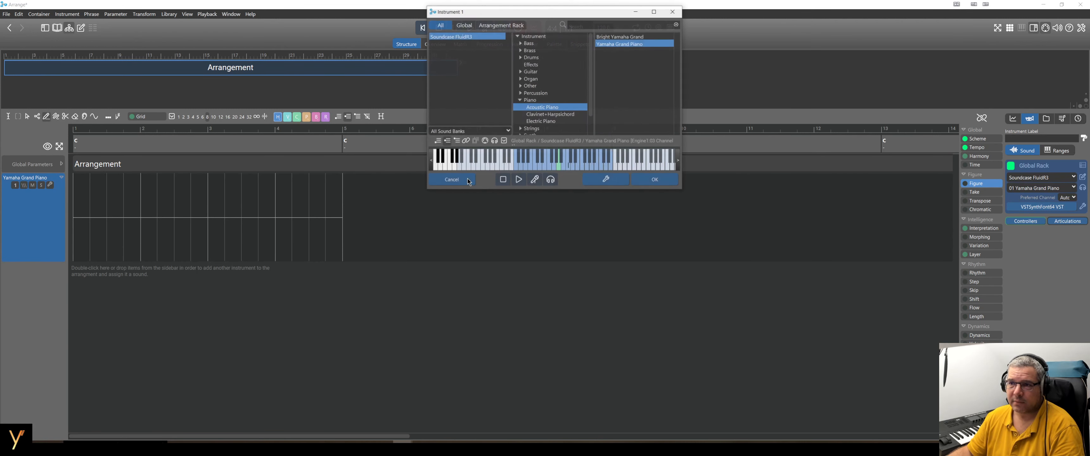
{"action": "left_click", "coordinate": [606, 179]}
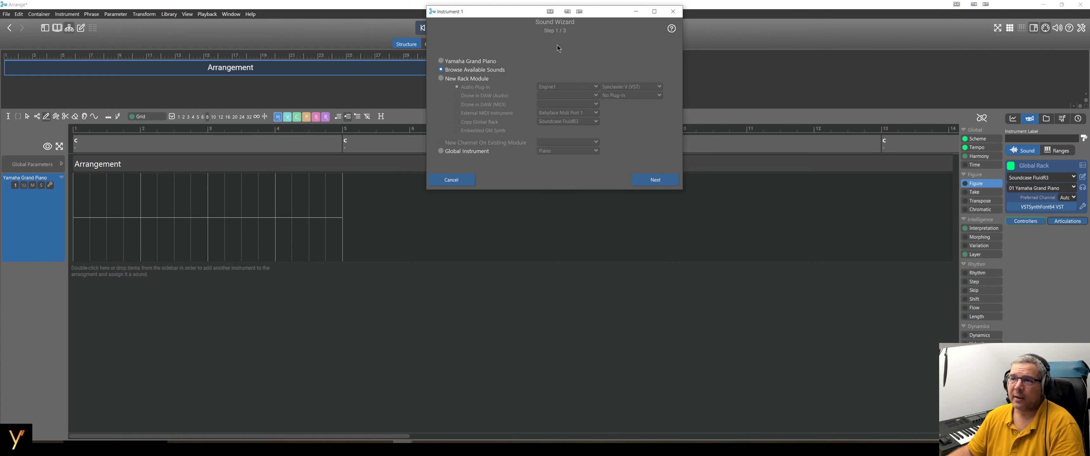
{"action": "left_click", "coordinate": [479, 81]}
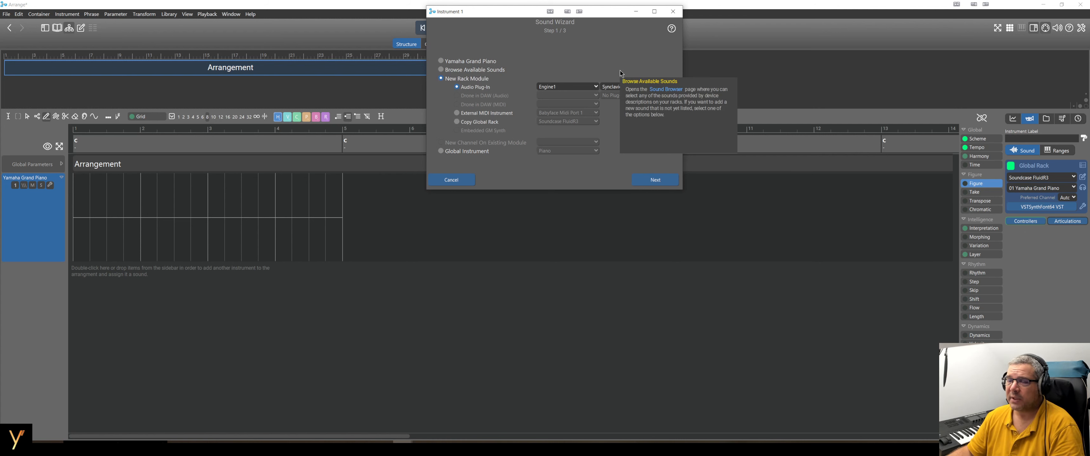
{"action": "left_click_drag", "start_coordinate": [529, 15], "coordinate": [434, 143]}
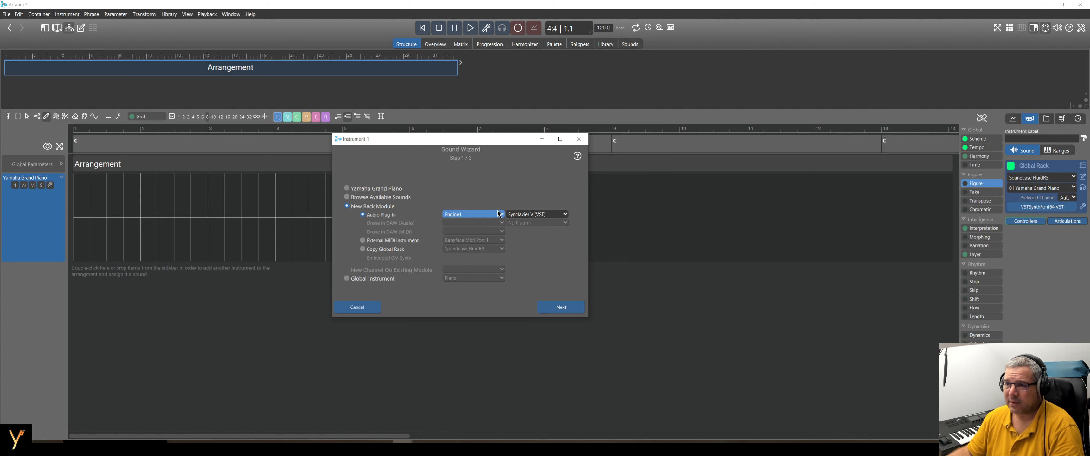
{"action": "left_click", "coordinate": [541, 214]}
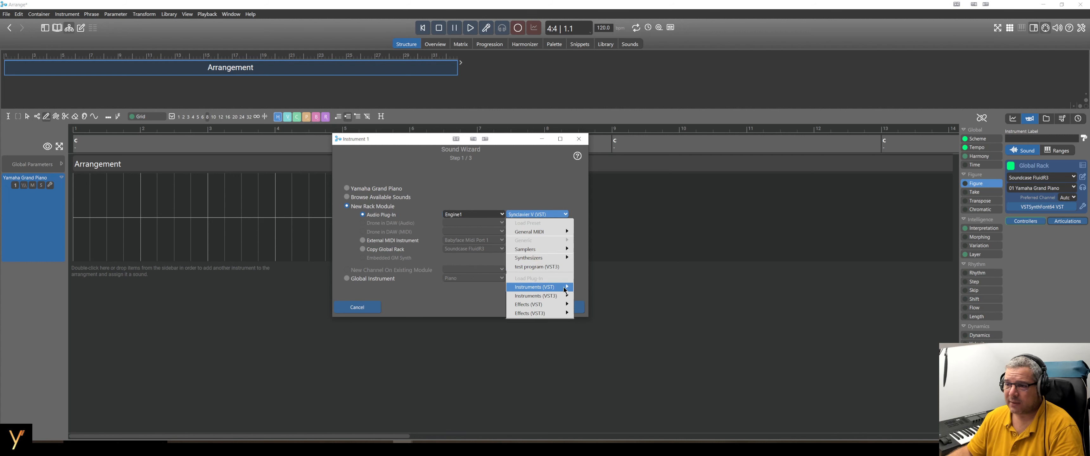
{"action": "left_click", "coordinate": [540, 268]}
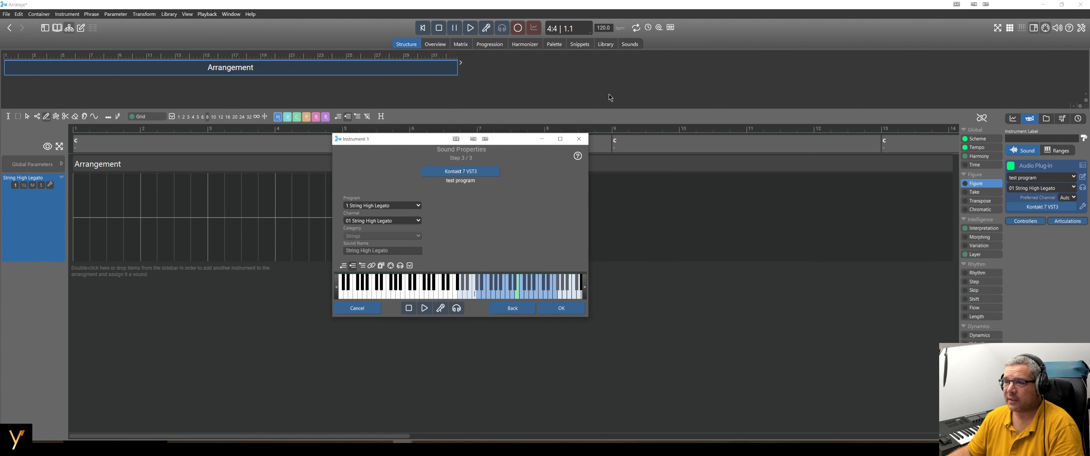
{"action": "left_click", "coordinate": [562, 309]}
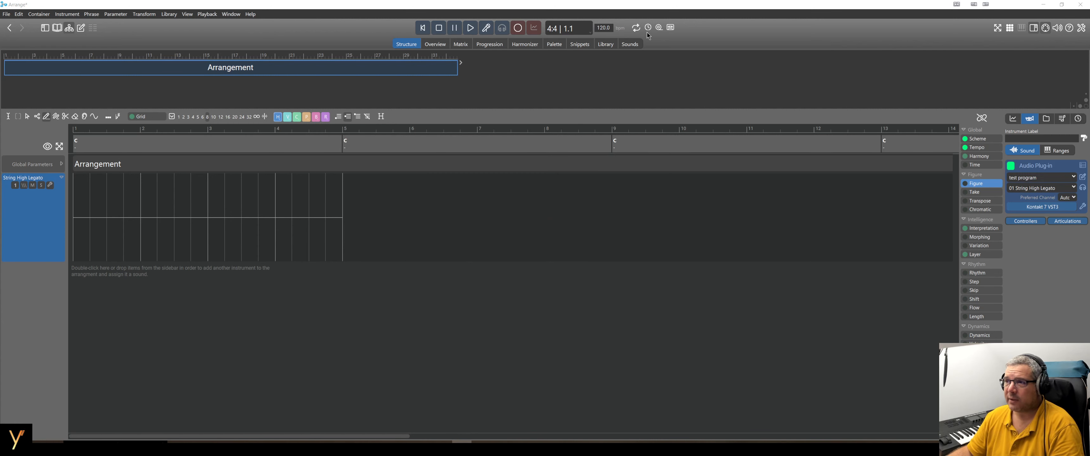
Check the test program module in the arrangement rack and its preset in the rack module library
{"action": "left_click", "coordinate": [630, 44]}
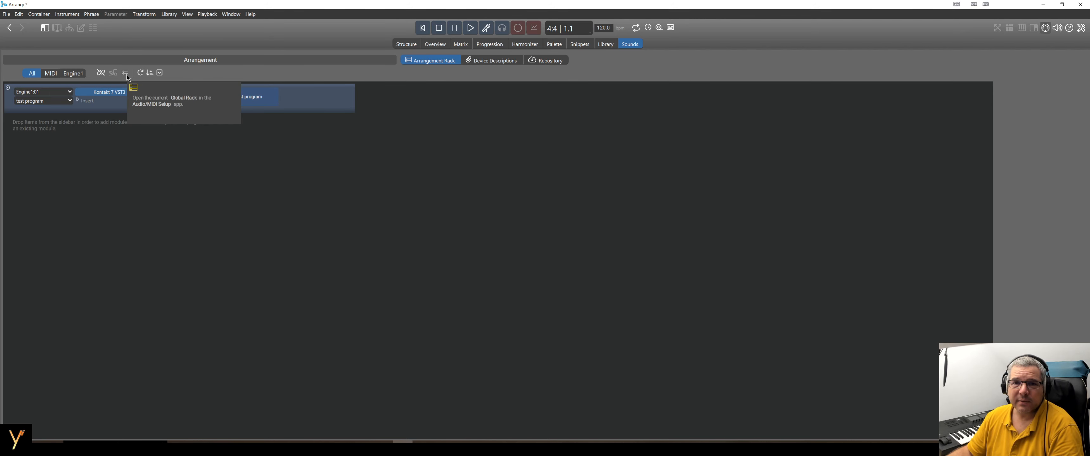
{"action": "left_click", "coordinate": [45, 28]}
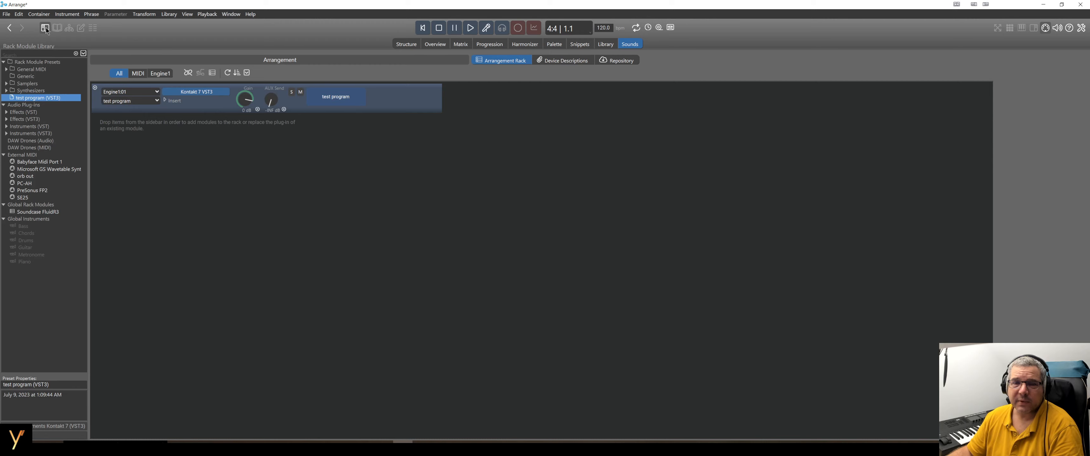
{"action": "left_click", "coordinate": [46, 29]}
{"action": "left_click", "coordinate": [45, 28]}
{"action": "left_click", "coordinate": [45, 28]}
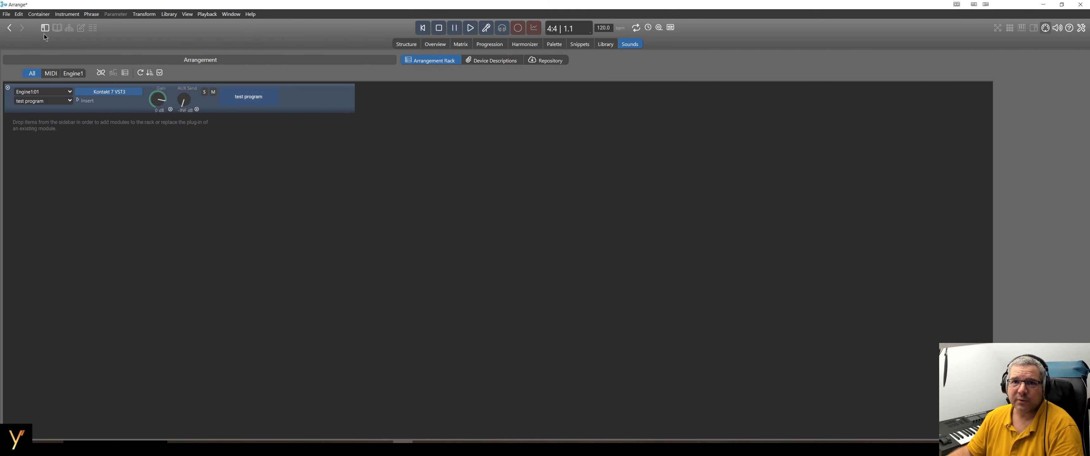
Show the rack module library beside the arrangement rack
{"action": "left_click", "coordinate": [44, 29]}
{"action": "left_click", "coordinate": [45, 28]}
{"action": "left_click", "coordinate": [45, 30]}
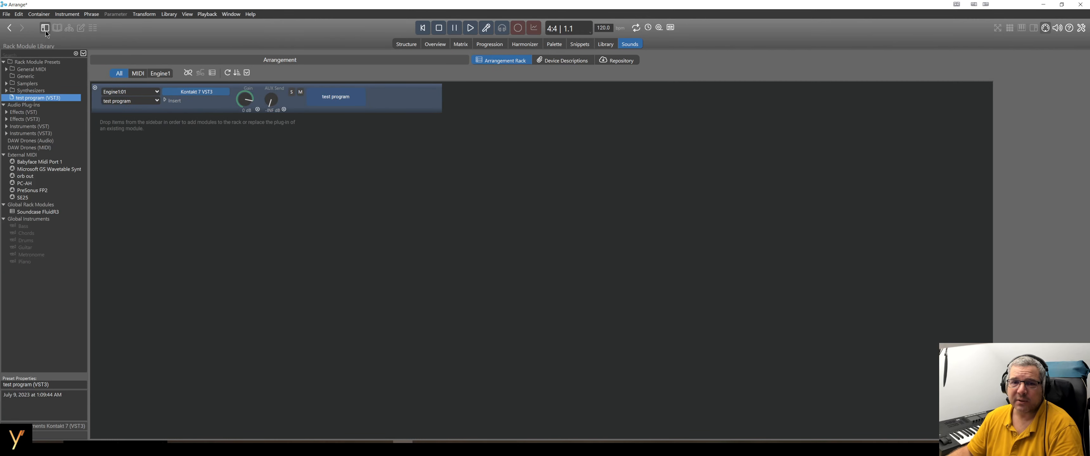
{"action": "left_click", "coordinate": [46, 30]}
{"action": "left_click", "coordinate": [46, 29]}
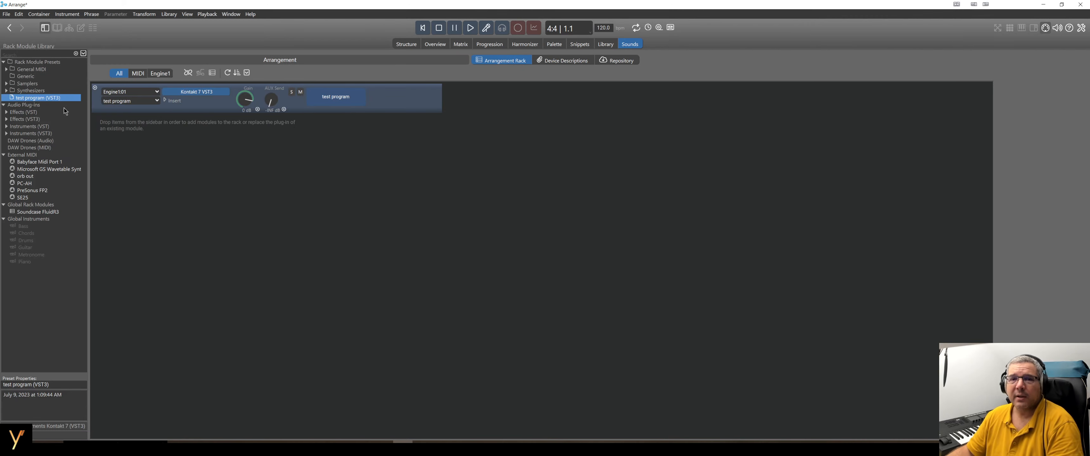
Draw a rising line of notes for the String High Legato instrument, from bar 1 to about bar 4
{"action": "left_click", "coordinate": [408, 43]}
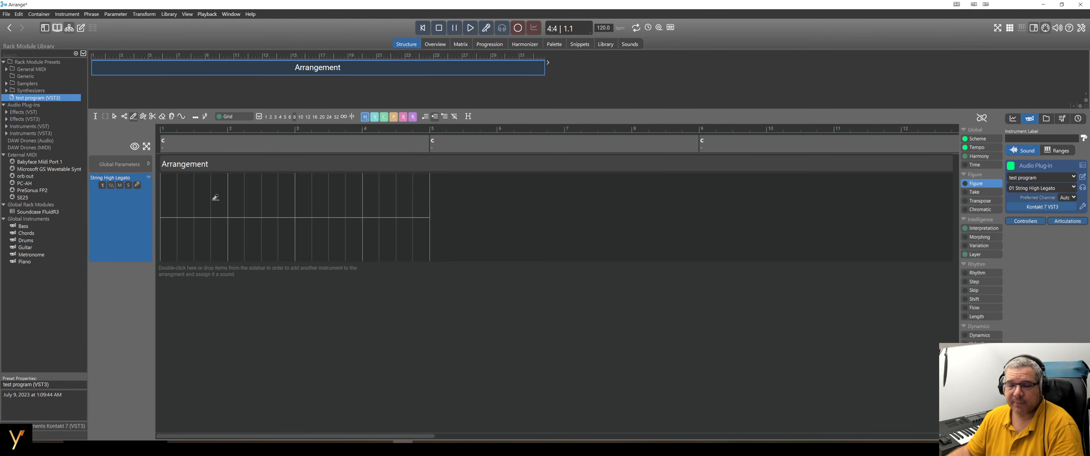
{"action": "left_click_drag", "start_coordinate": [186, 245], "coordinate": [364, 195]}
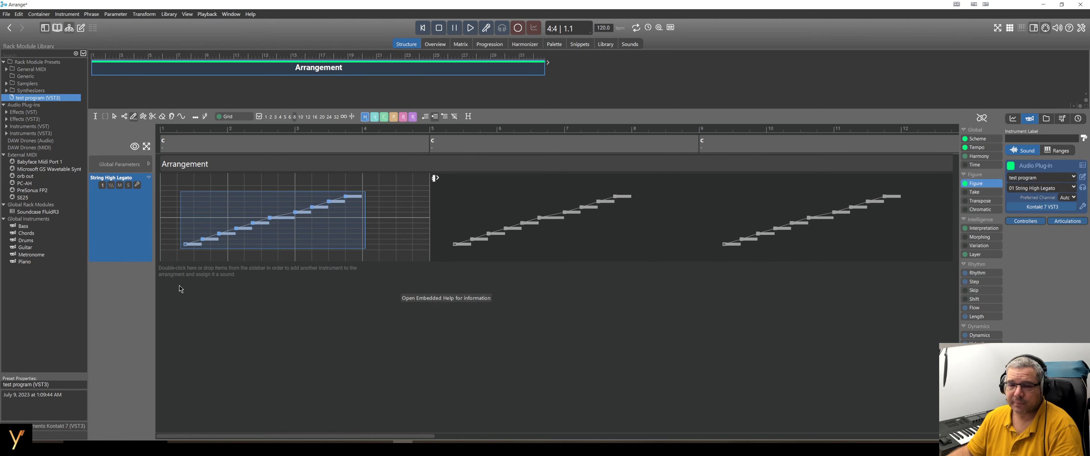
Add a second module to the arrangement rack from the test program (VST3) preset
{"action": "left_click", "coordinate": [631, 44]}
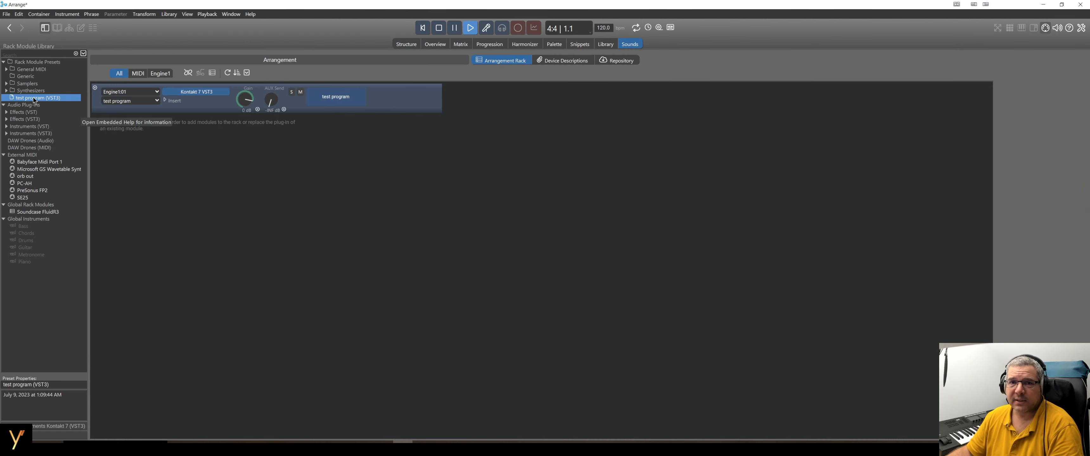
{"action": "left_click_drag", "start_coordinate": [35, 100], "coordinate": [296, 181]}
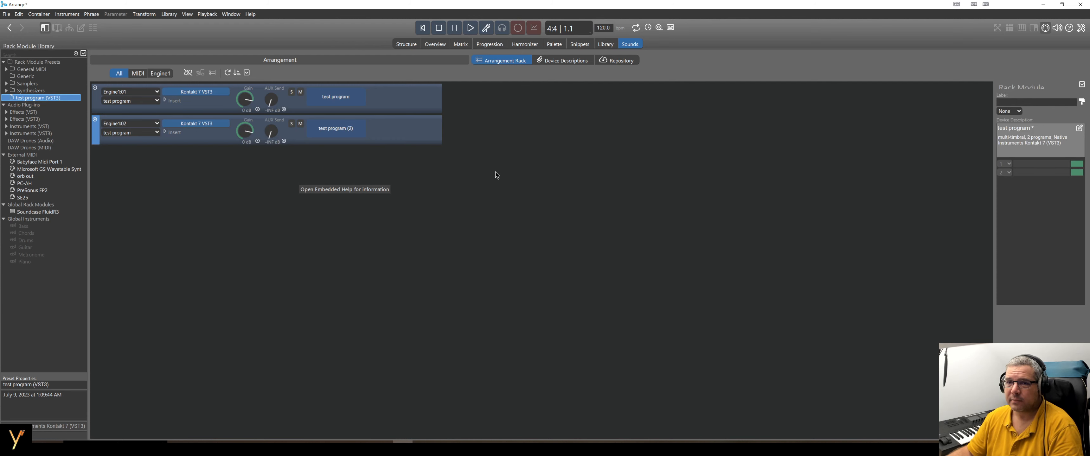
Create a second instrument using Strings High Sustains from test program (2), and draw a rising note line in its first three bars
{"action": "left_click", "coordinate": [411, 45]}
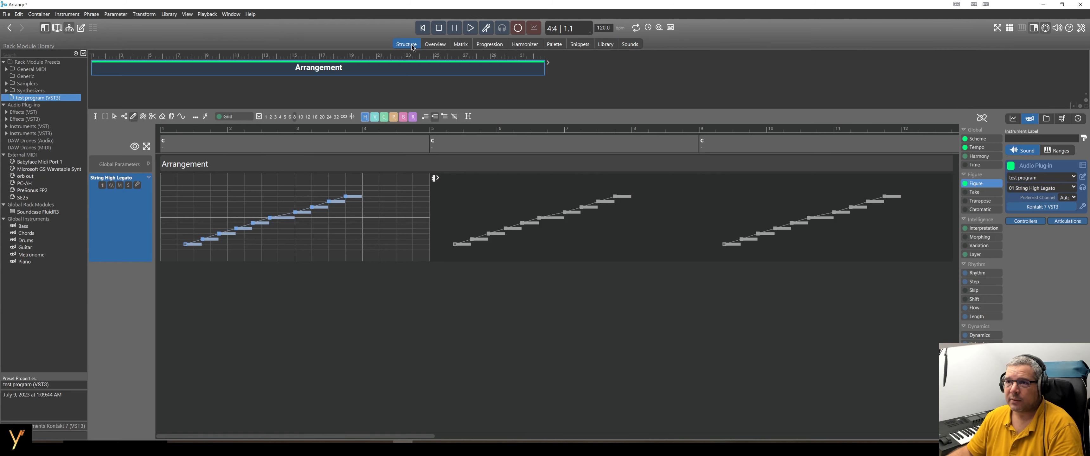
{"action": "right_click", "coordinate": [189, 284]}
{"action": "left_click", "coordinate": [243, 272]}
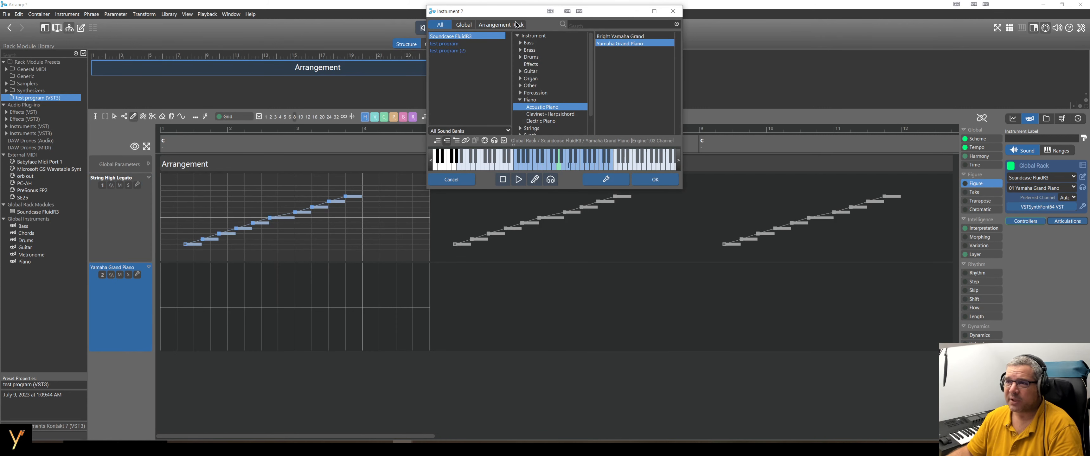
{"action": "left_click_drag", "start_coordinate": [522, 12], "coordinate": [446, 66]}
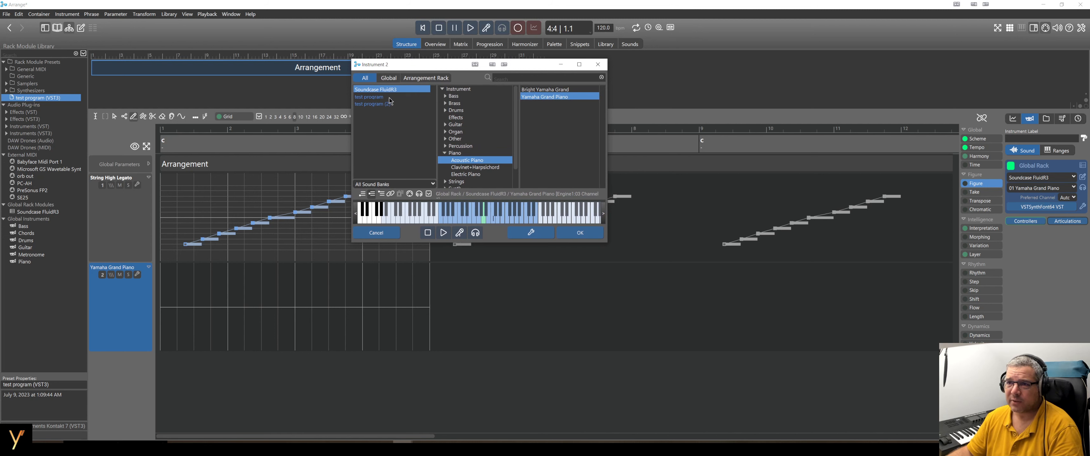
{"action": "left_click", "coordinate": [389, 98]}
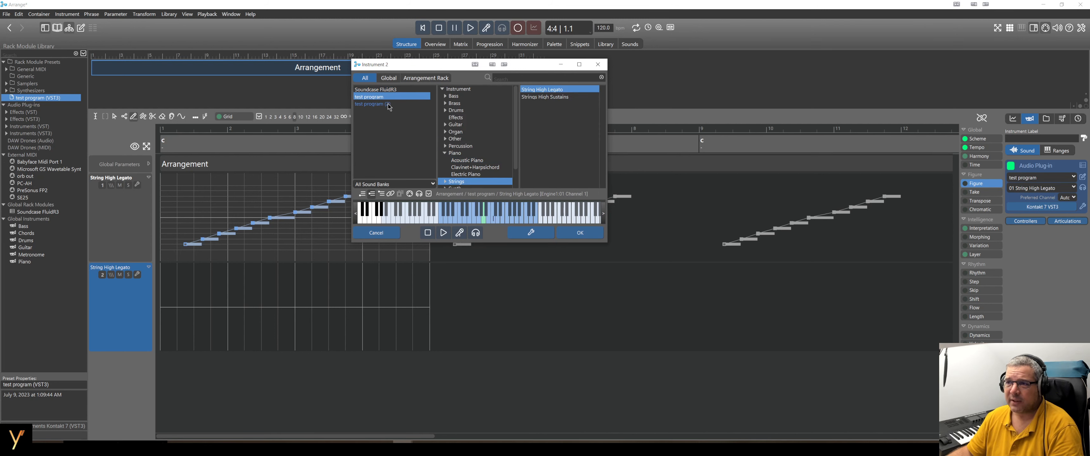
{"action": "left_click", "coordinate": [389, 106]}
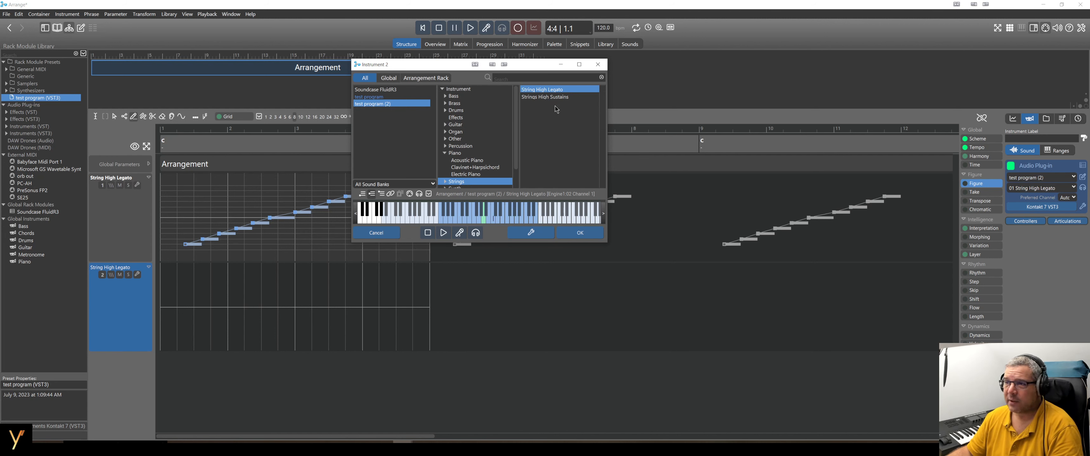
{"action": "left_click", "coordinate": [551, 98]}
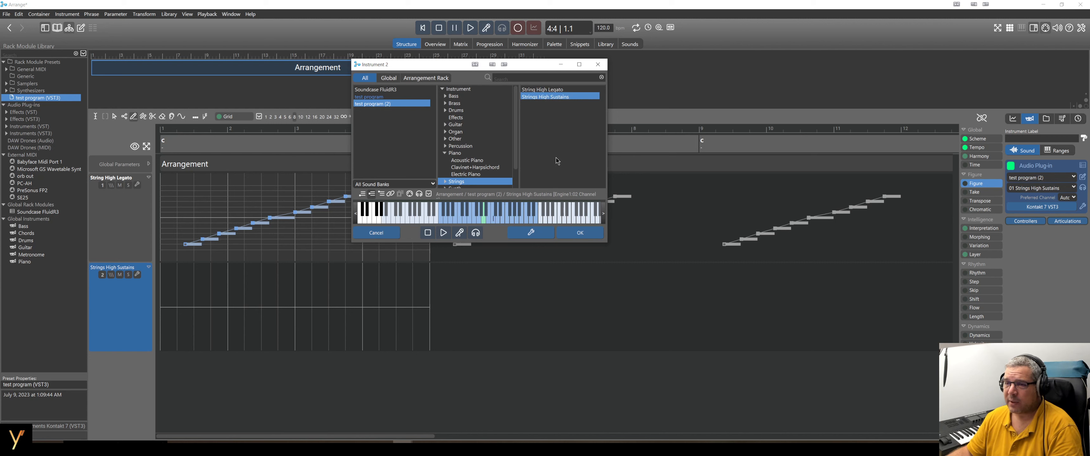
{"action": "left_click", "coordinate": [580, 233]}
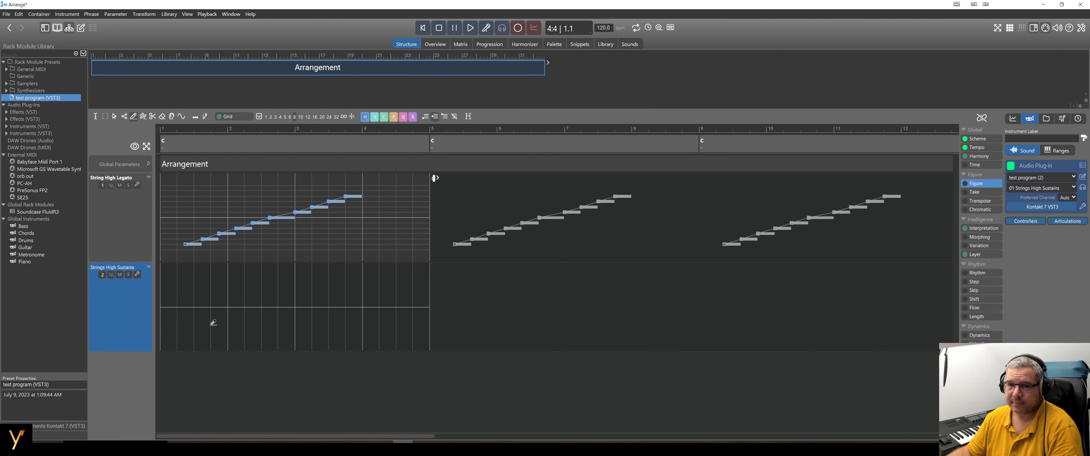
{"action": "left_click_drag", "start_coordinate": [205, 324], "coordinate": [337, 280]}
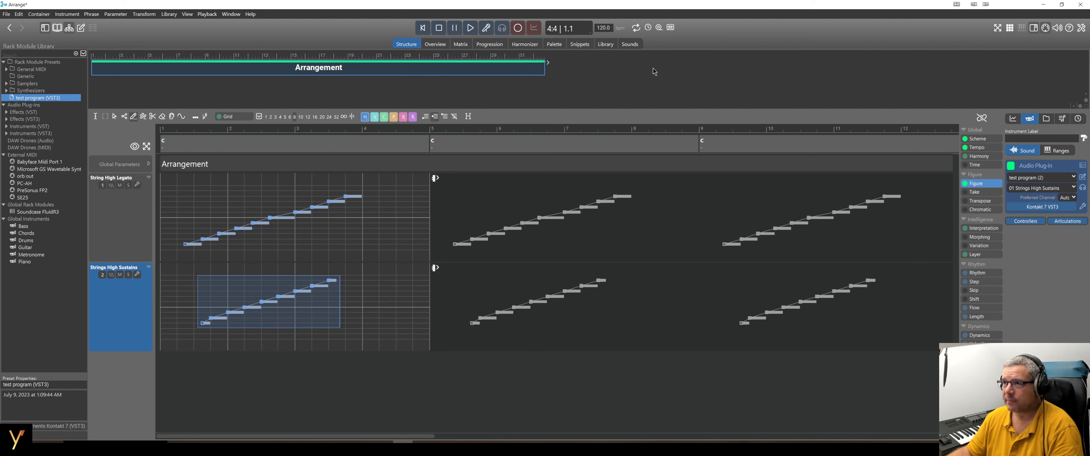
Open the Kontakt 7 windows of both rack modules and compare their loaded banks side by side
{"action": "left_click", "coordinate": [631, 47]}
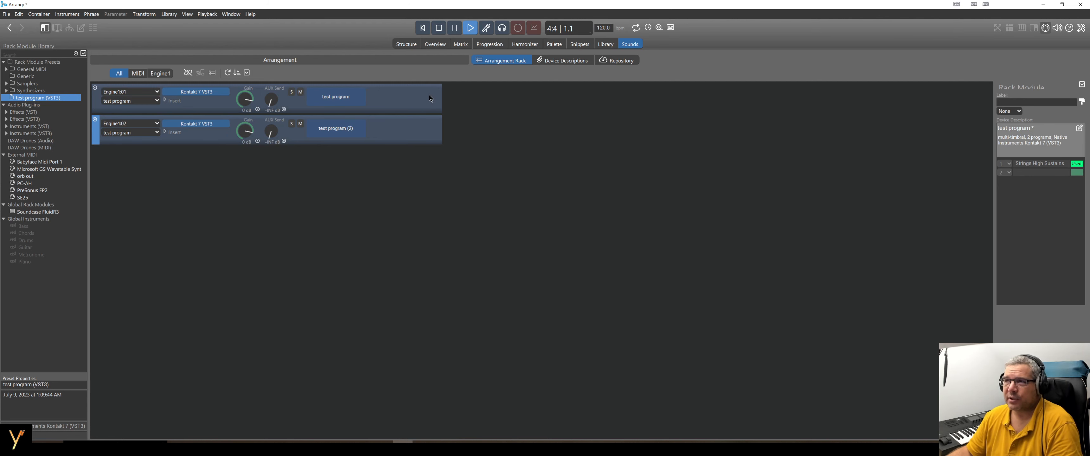
{"action": "mouse_move", "coordinate": [196, 96]}
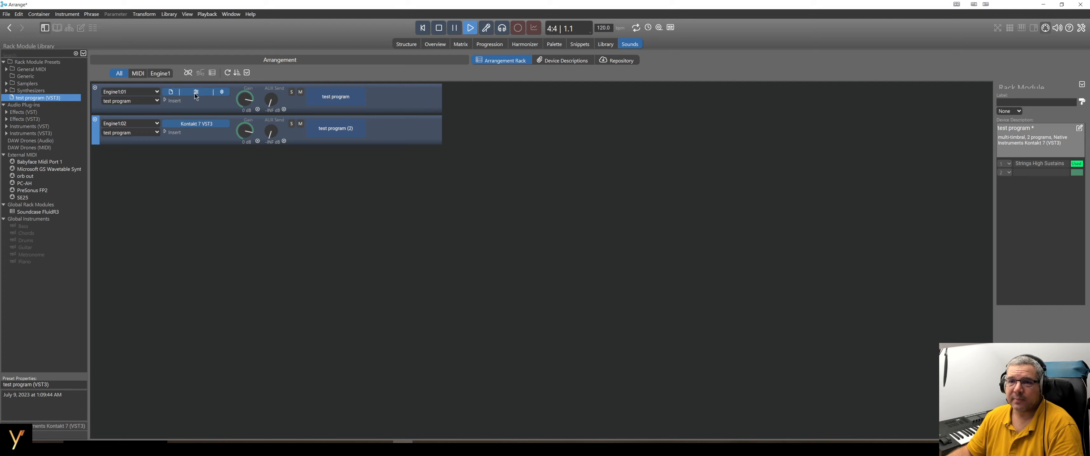
{"action": "left_click", "coordinate": [196, 92]}
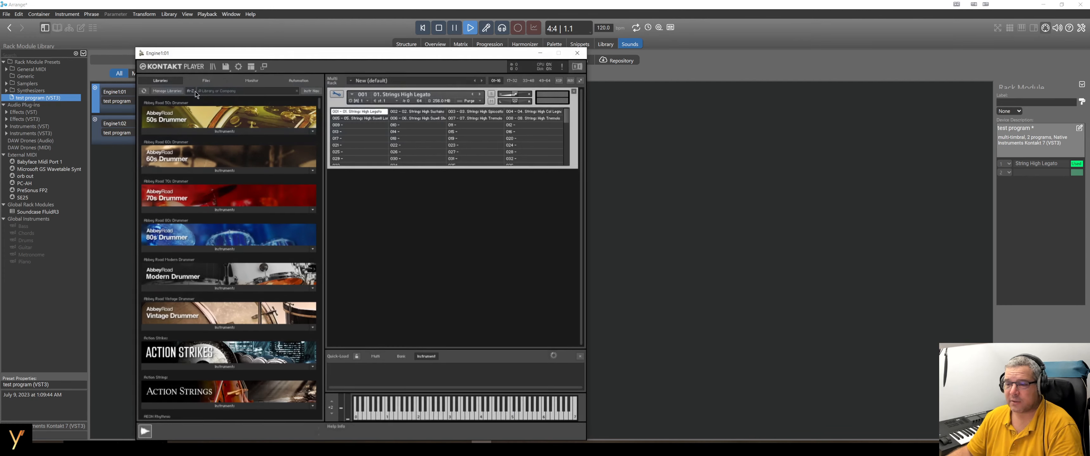
{"action": "left_click_drag", "start_coordinate": [297, 51], "coordinate": [564, 32]}
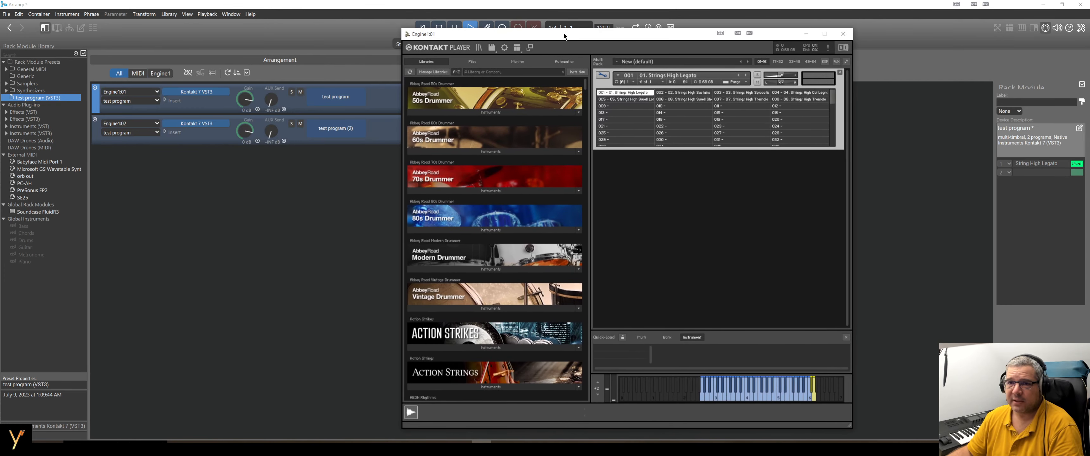
{"action": "left_click", "coordinate": [197, 127]}
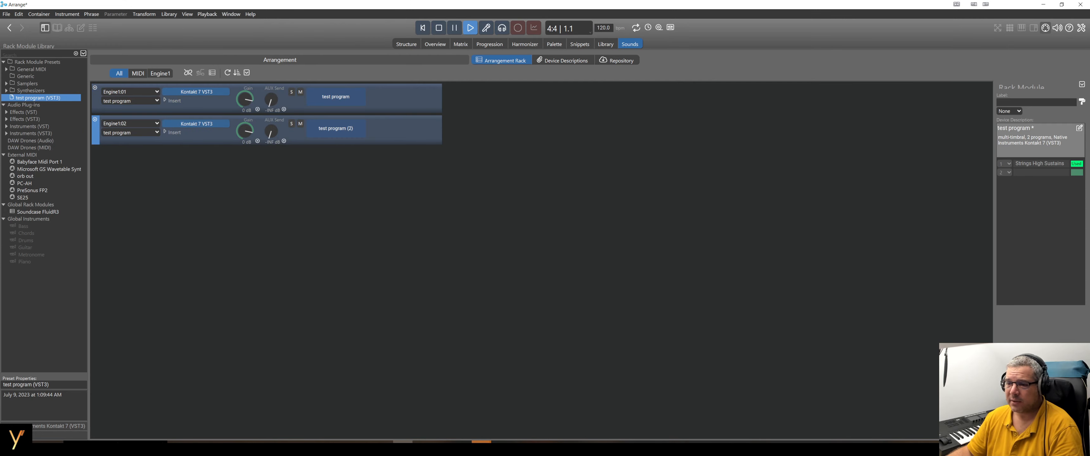
{"action": "left_click", "coordinate": [498, 438]}
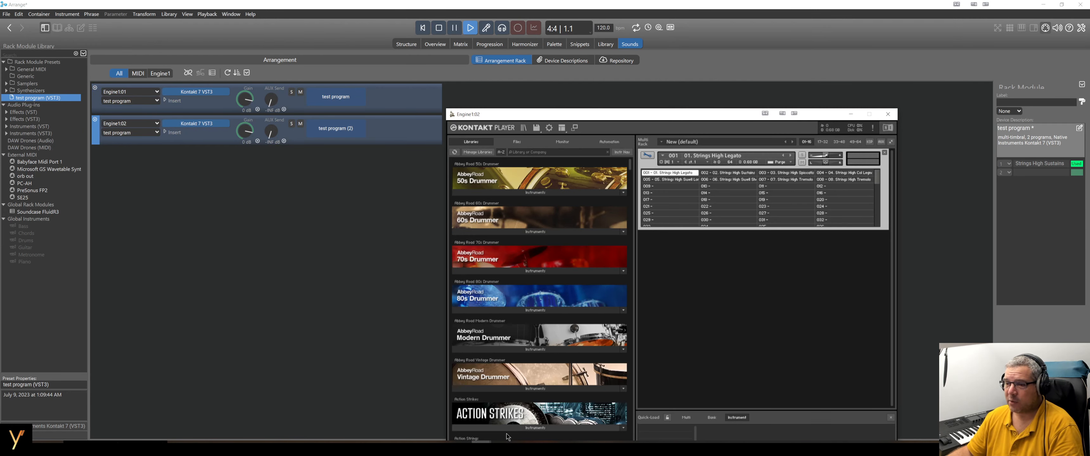
{"action": "left_click_drag", "start_coordinate": [624, 112], "coordinate": [790, 18]}
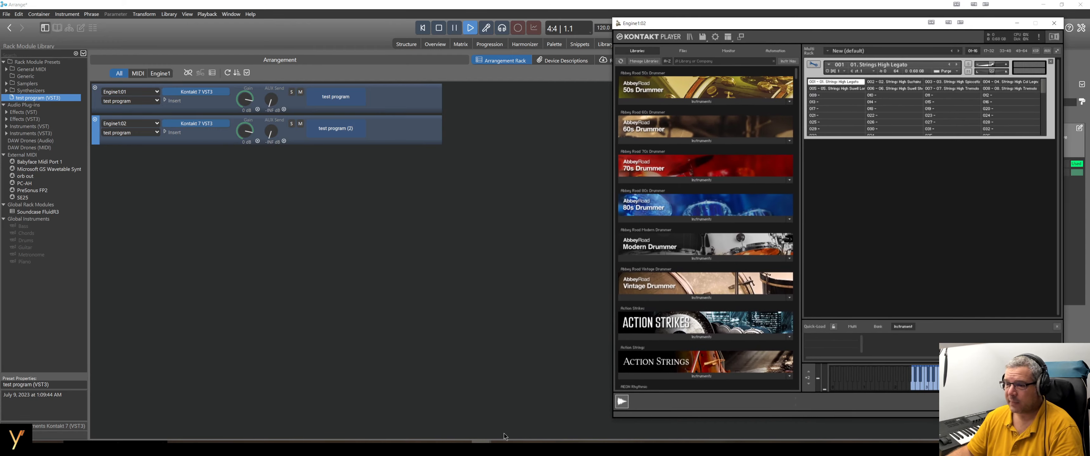
{"action": "mouse_move", "coordinate": [481, 449]}
{"action": "left_click", "coordinate": [460, 417]}
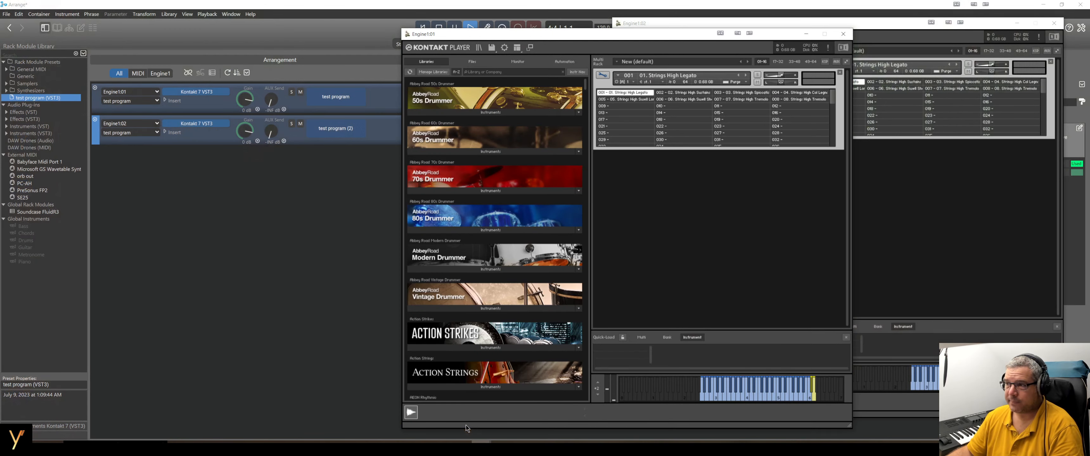
{"action": "left_click_drag", "start_coordinate": [695, 35], "coordinate": [660, 25]}
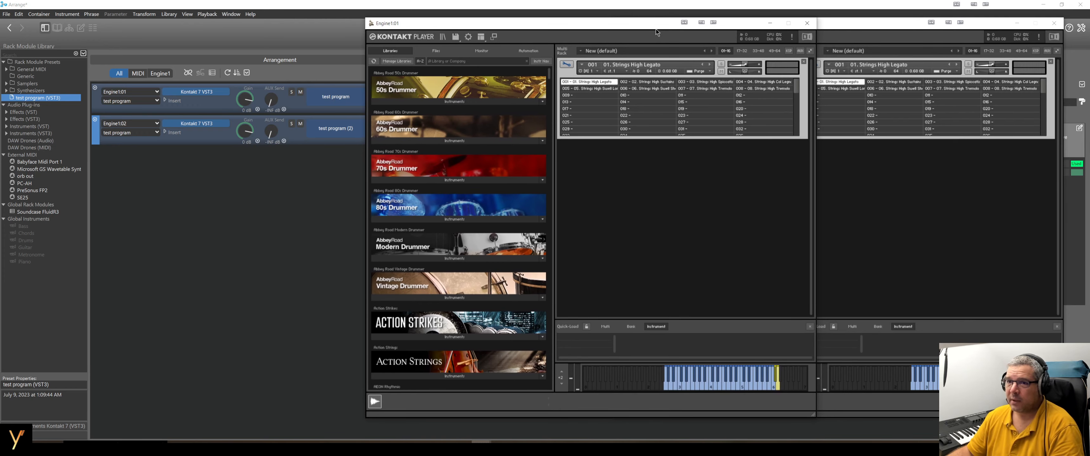
{"action": "left_click", "coordinate": [244, 28]}
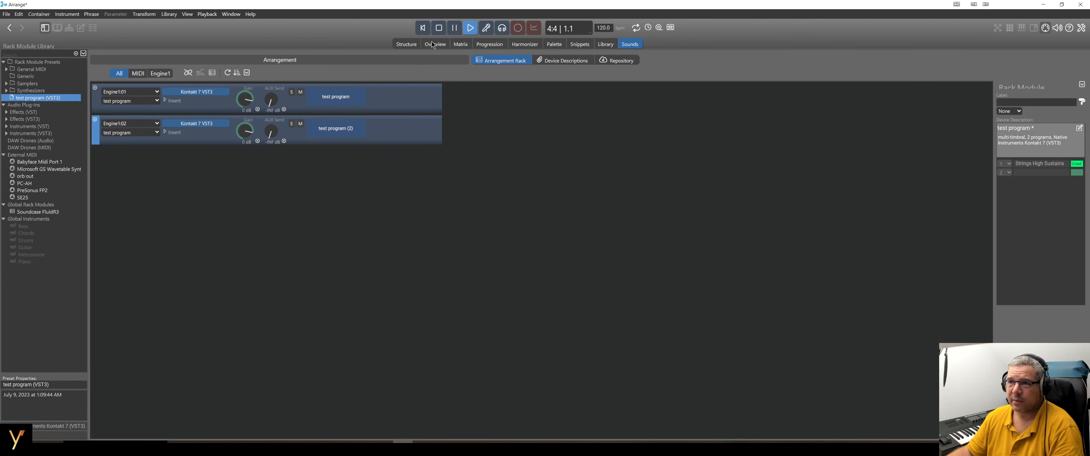
Play the arrangement while watching the Engine1:01 and Engine1:02 Kontakt windows, and stop playback
{"action": "left_click", "coordinate": [409, 44]}
{"action": "left_click", "coordinate": [470, 28]}
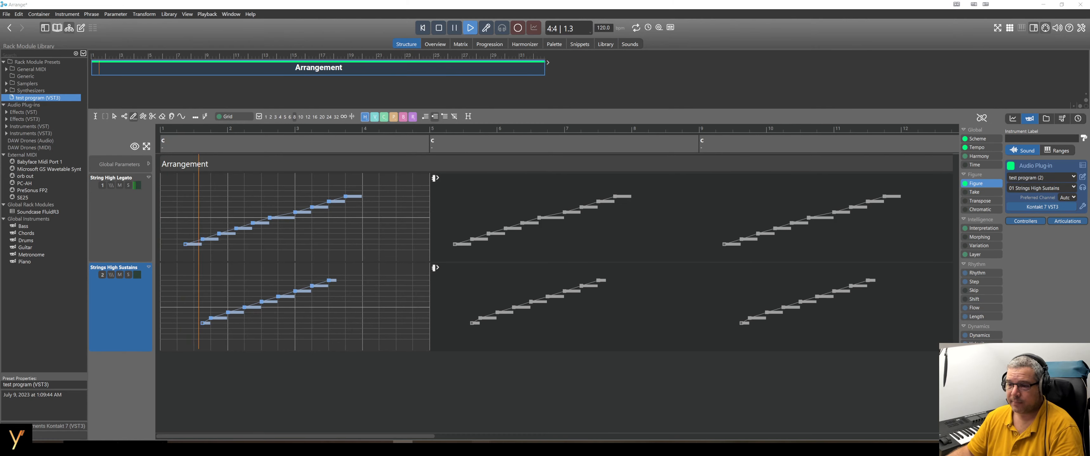
{"action": "left_click", "coordinate": [482, 448]}
{"action": "left_click", "coordinate": [462, 423]}
{"action": "left_click", "coordinate": [482, 448]}
{"action": "left_click", "coordinate": [512, 439]}
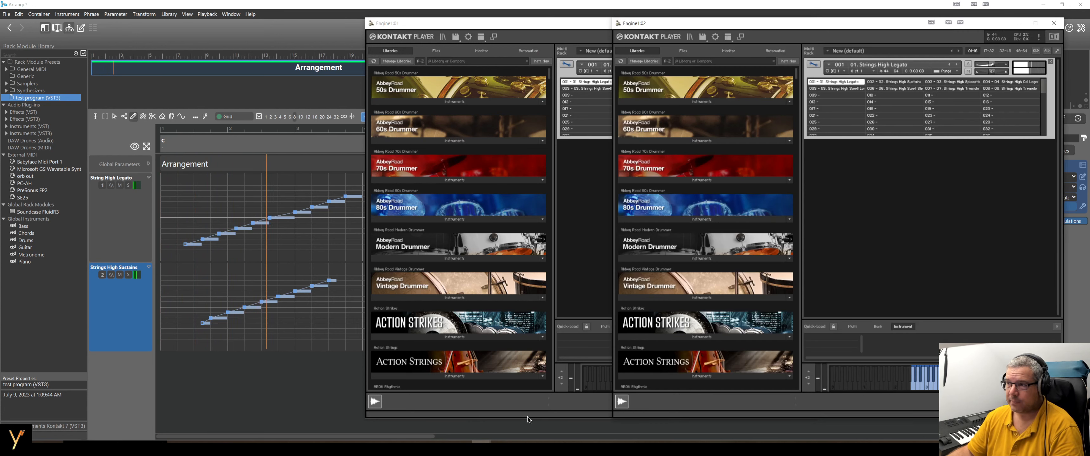
{"action": "left_click_drag", "start_coordinate": [545, 27], "coordinate": [313, 27]}
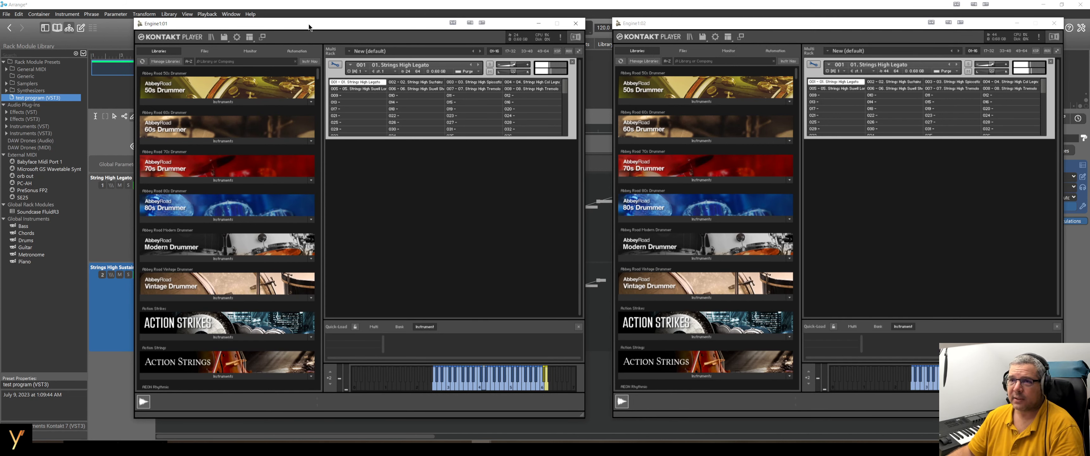
{"action": "left_click_drag", "start_coordinate": [309, 23], "coordinate": [311, 144]}
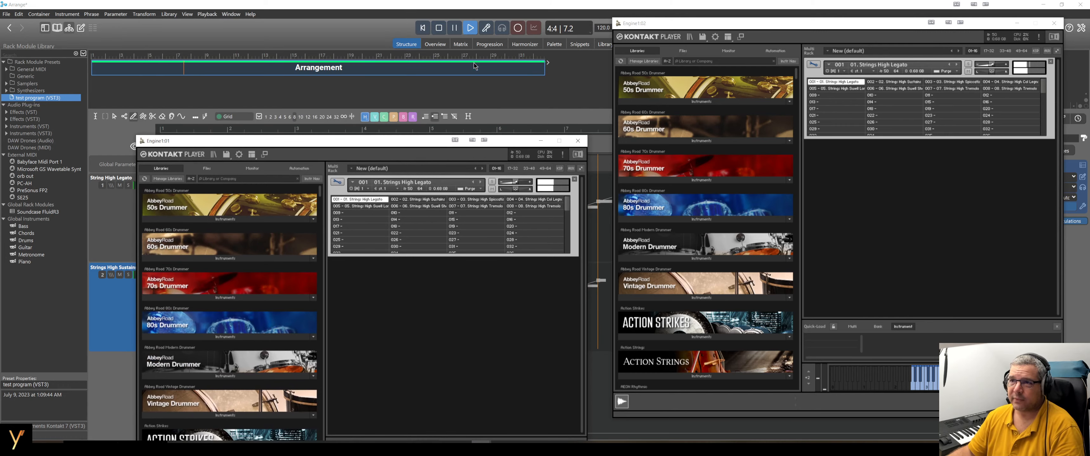
{"action": "left_click", "coordinate": [439, 29]}
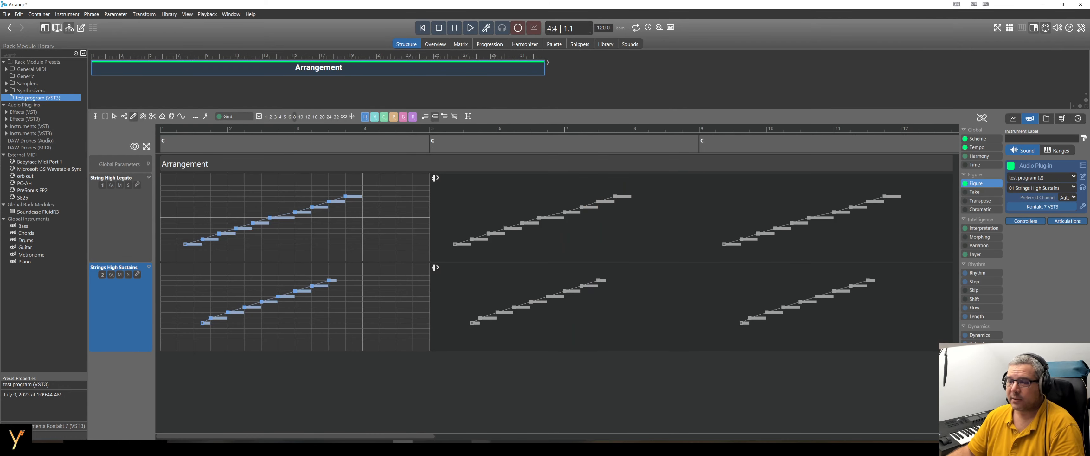
Set both Kontakt windows side by side and, in Engine1:01, try the Strings High Swell Short slot before reselecting Strings High Legato
{"action": "left_click", "coordinate": [466, 418]}
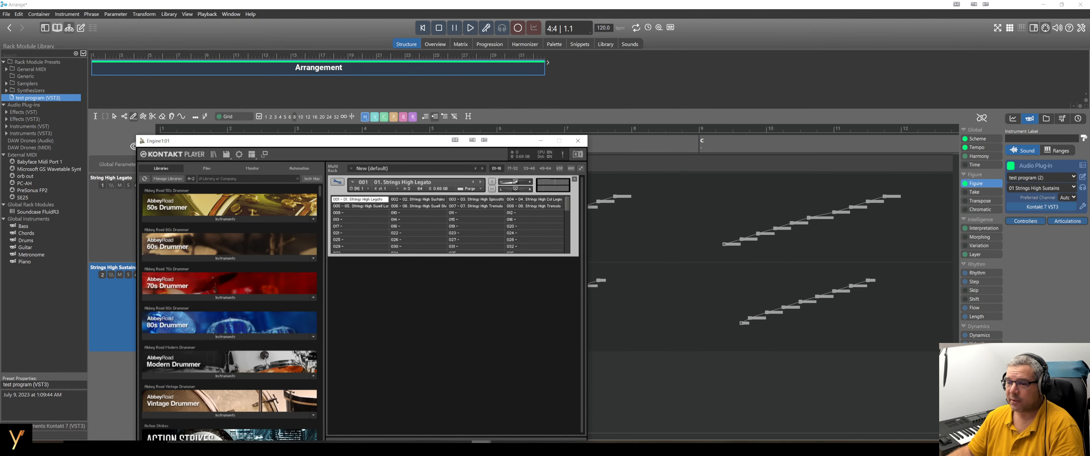
{"action": "mouse_move", "coordinate": [482, 447]}
{"action": "left_click", "coordinate": [515, 419]}
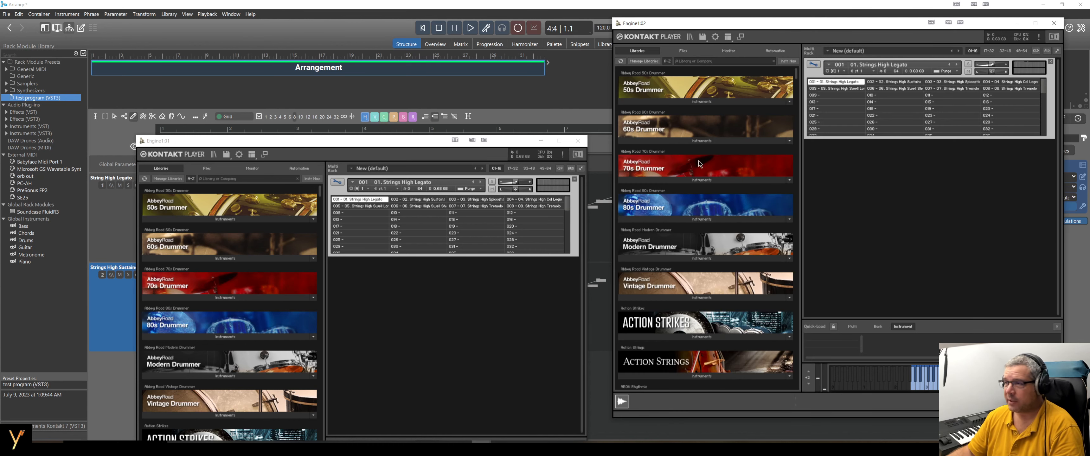
{"action": "left_click", "coordinate": [410, 144]}
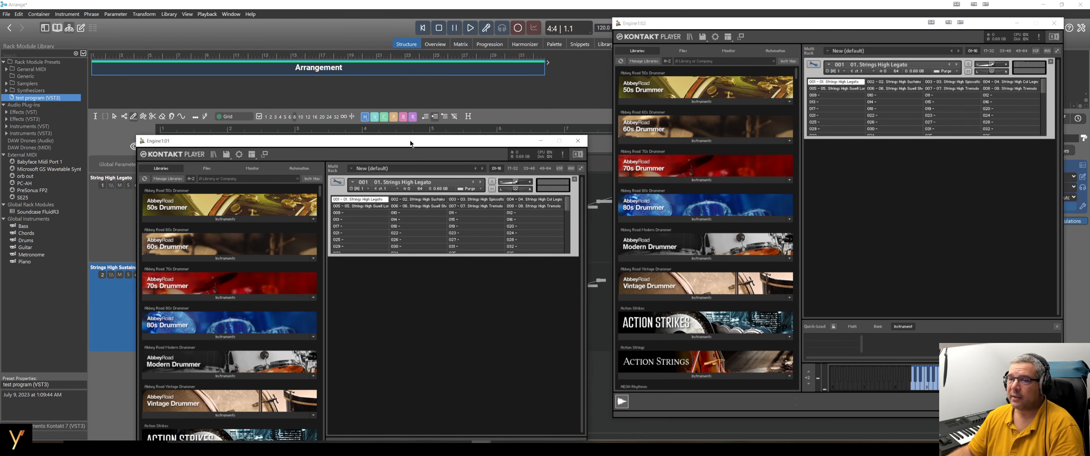
{"action": "left_click_drag", "start_coordinate": [410, 143], "coordinate": [412, 41]}
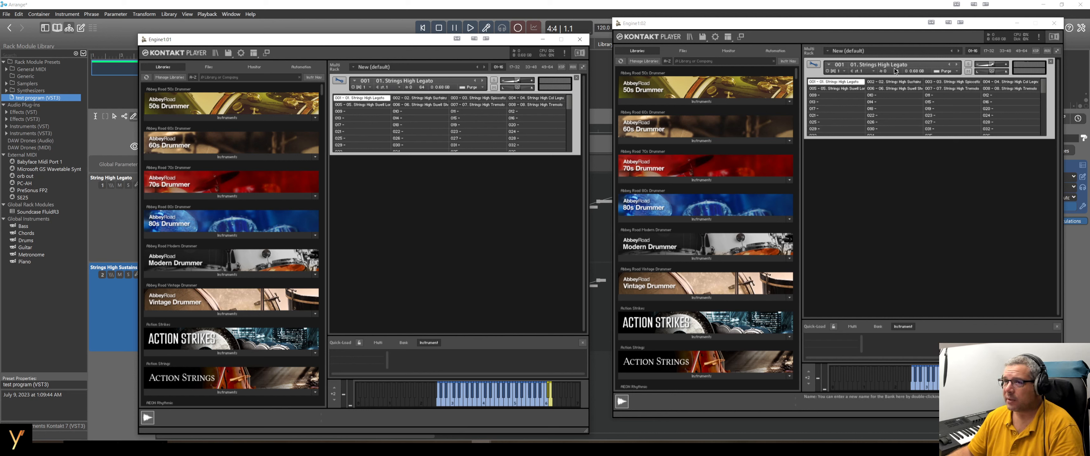
{"action": "left_click", "coordinate": [420, 104]}
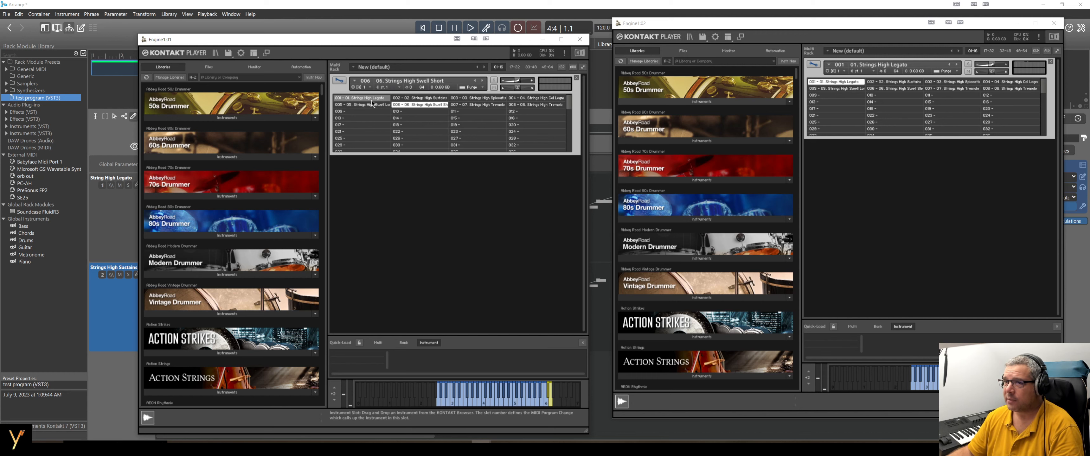
{"action": "left_click", "coordinate": [371, 98]}
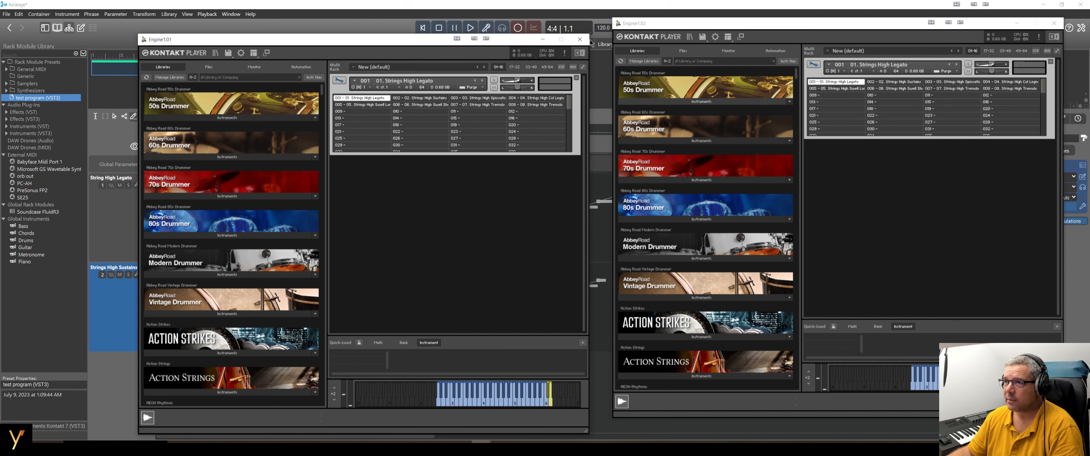
Close both Kontakt windows and audition the soloed Strings High Sustains instrument briefly from the start of the arrangement
{"action": "left_click", "coordinate": [580, 39]}
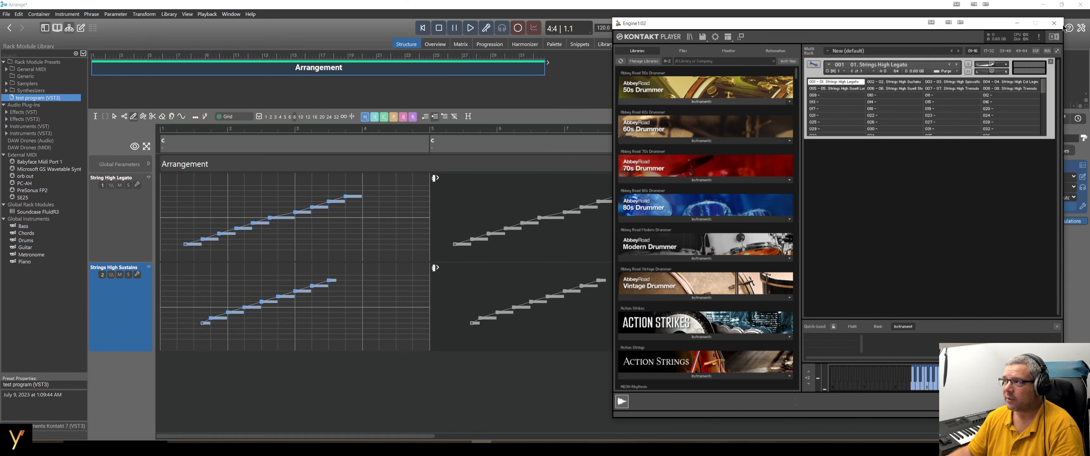
{"action": "left_click", "coordinate": [1055, 23]}
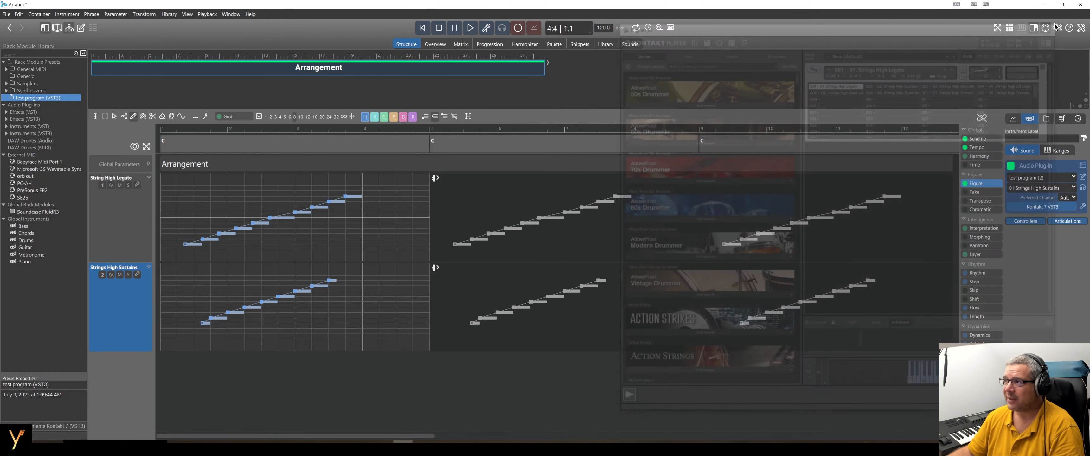
{"action": "left_click", "coordinate": [129, 275]}
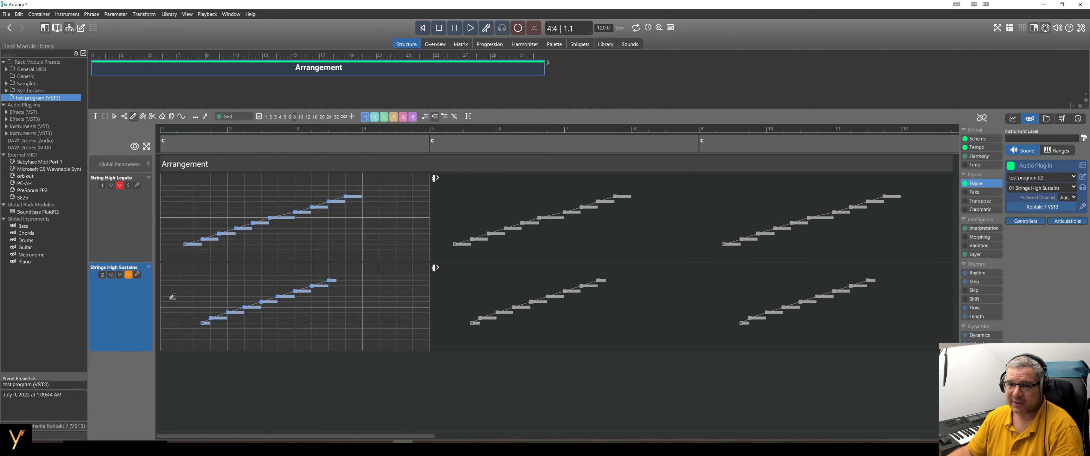
{"action": "left_click", "coordinate": [470, 28]}
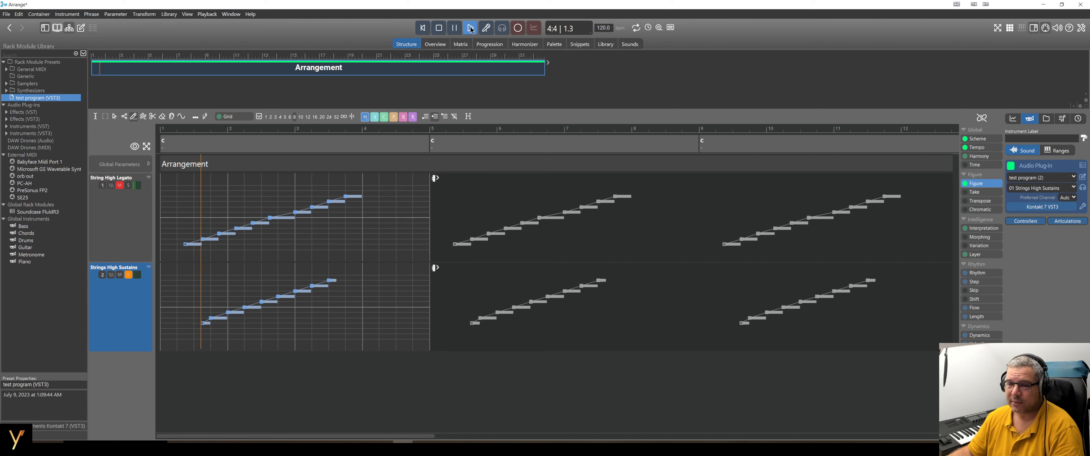
{"action": "left_click", "coordinate": [439, 28]}
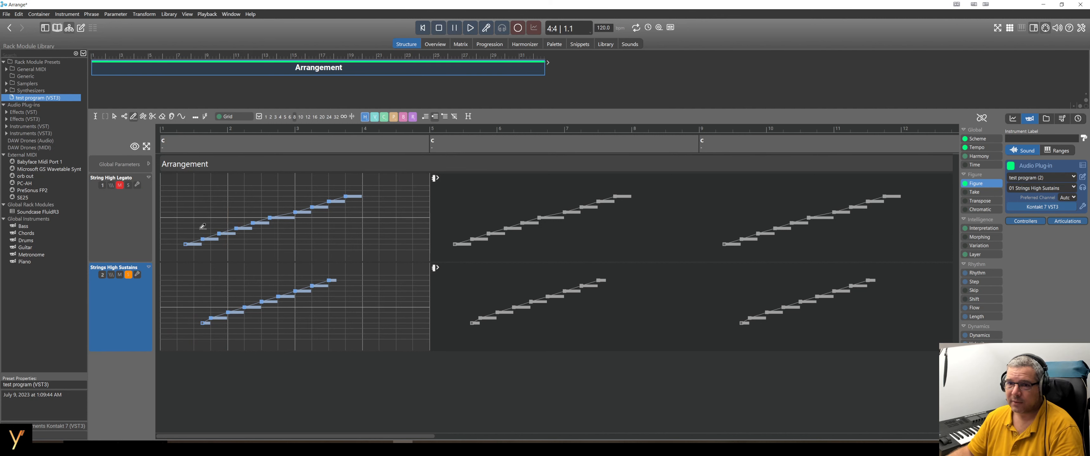
Switch the second instrument's sound to String High Legato from test program (2) and audition it briefly, then stop playback
{"action": "left_click", "coordinate": [137, 275]}
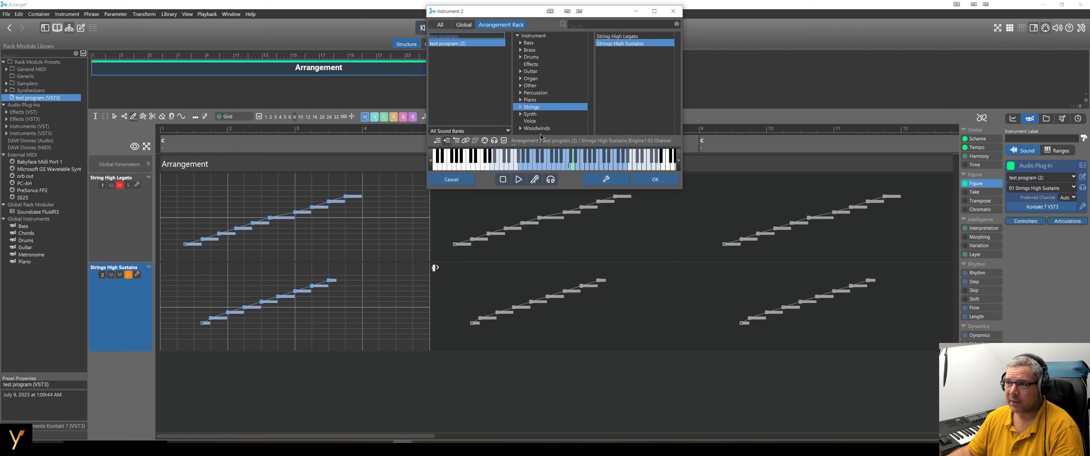
{"action": "left_click", "coordinate": [627, 38]}
{"action": "left_click", "coordinate": [655, 181]}
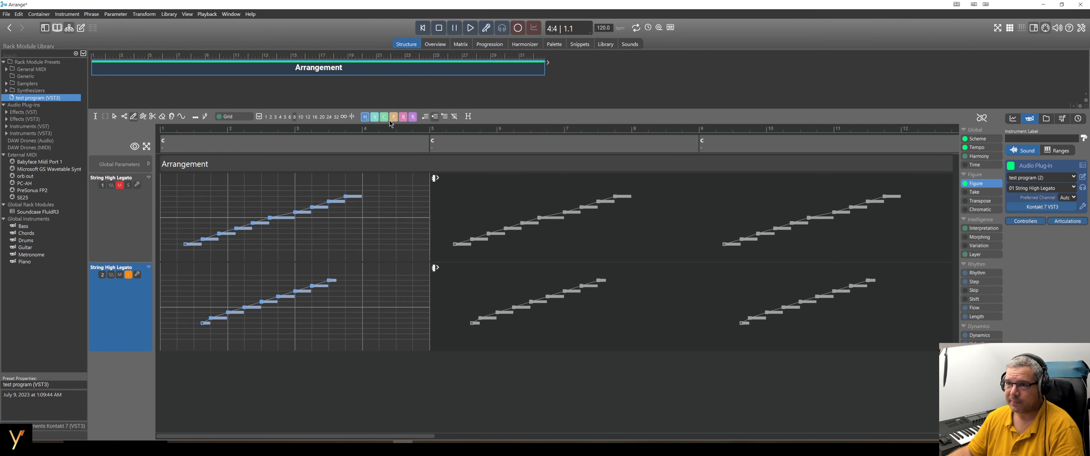
{"action": "left_click", "coordinate": [470, 28]}
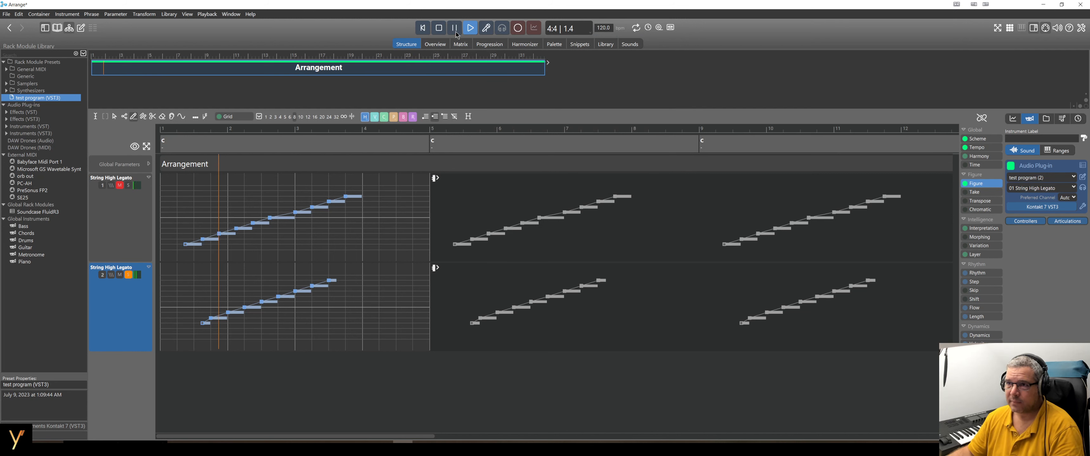
{"action": "left_click", "coordinate": [439, 27]}
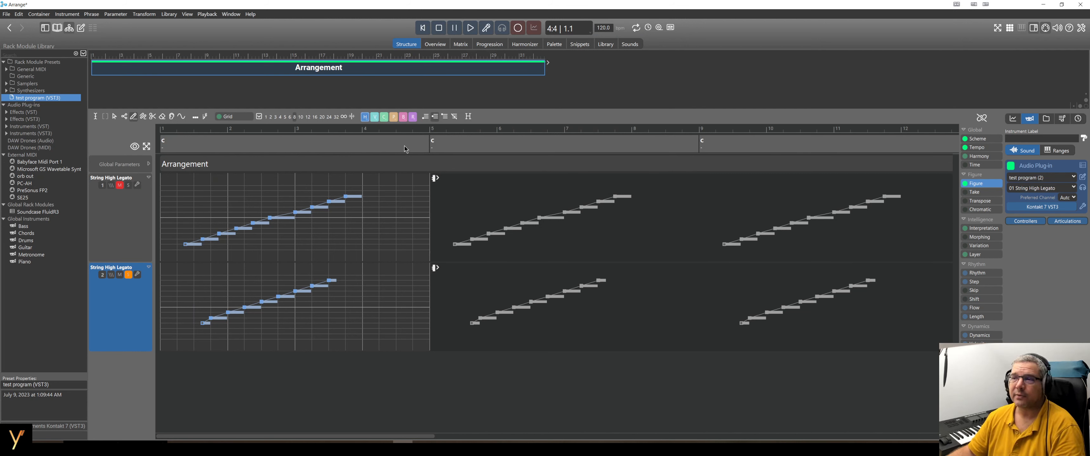